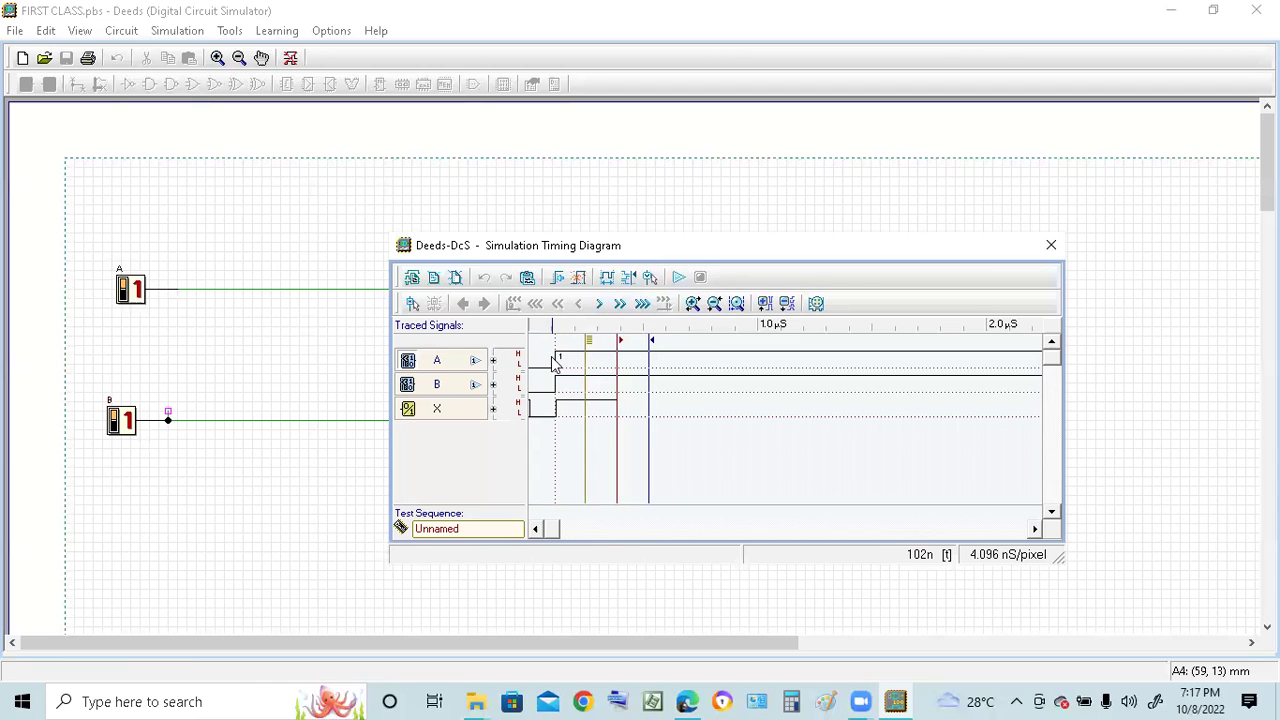
{"action": "left_click", "coordinate": [558, 363]}
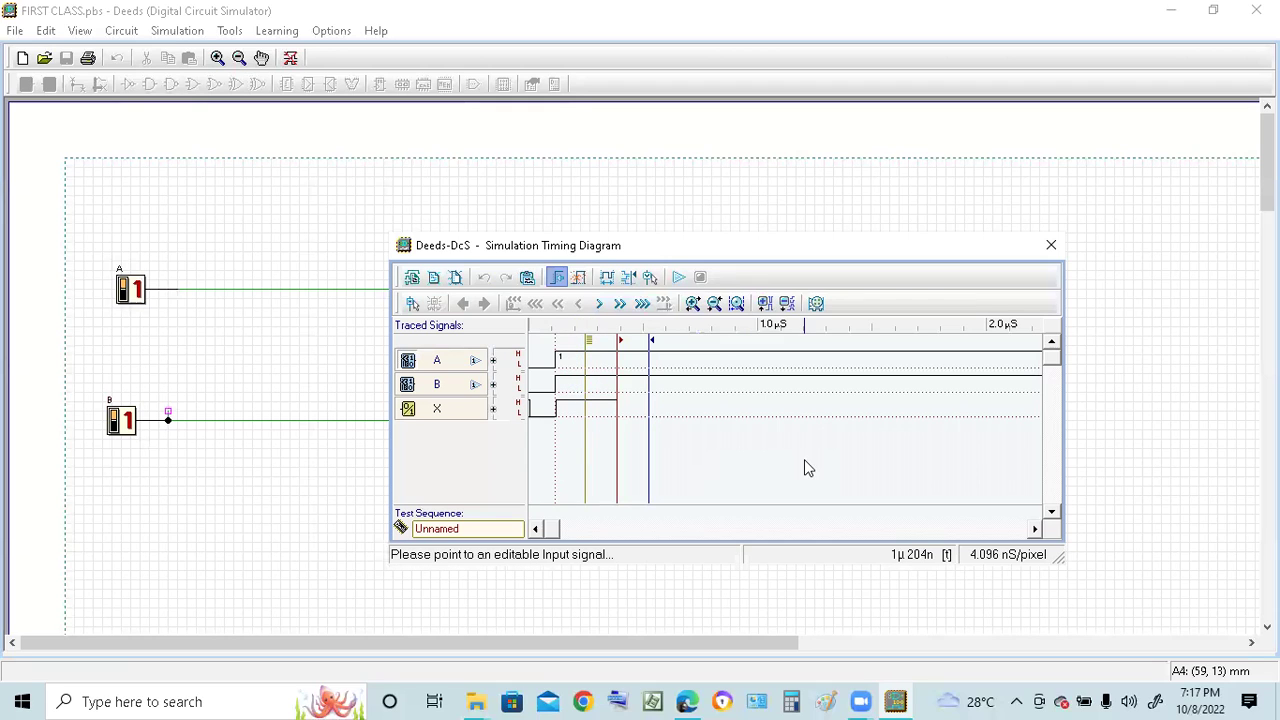
{"action": "left_click", "coordinate": [624, 348]}
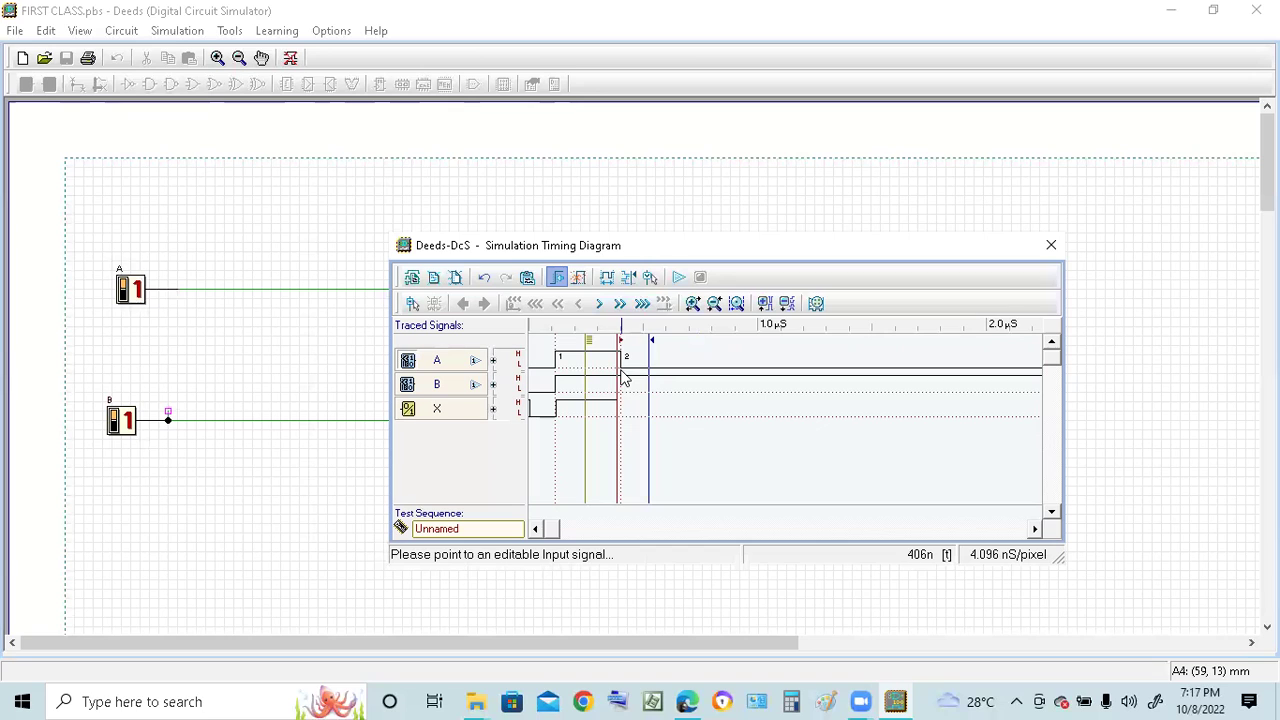
{"action": "left_click", "coordinate": [484, 278]}
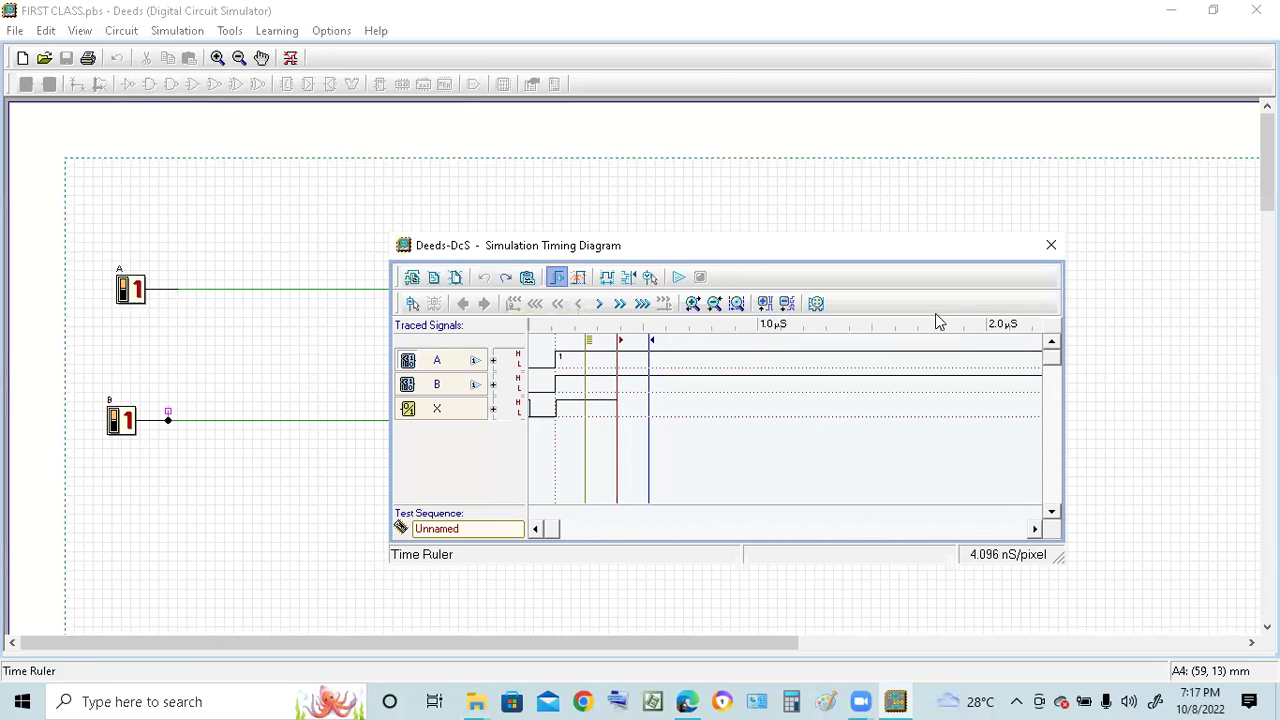
- Close the timing diagram and discard the changes to the test sequence
{"action": "left_click", "coordinate": [1058, 245]}
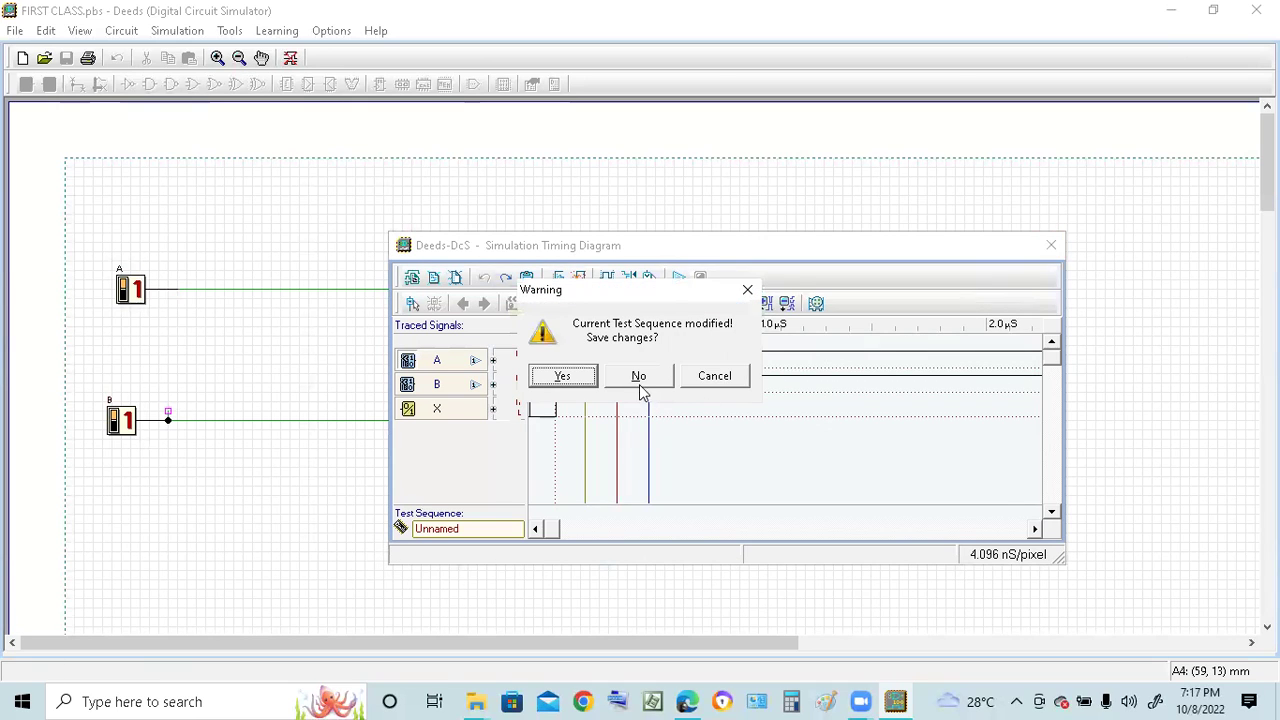
{"action": "left_click", "coordinate": [640, 385]}
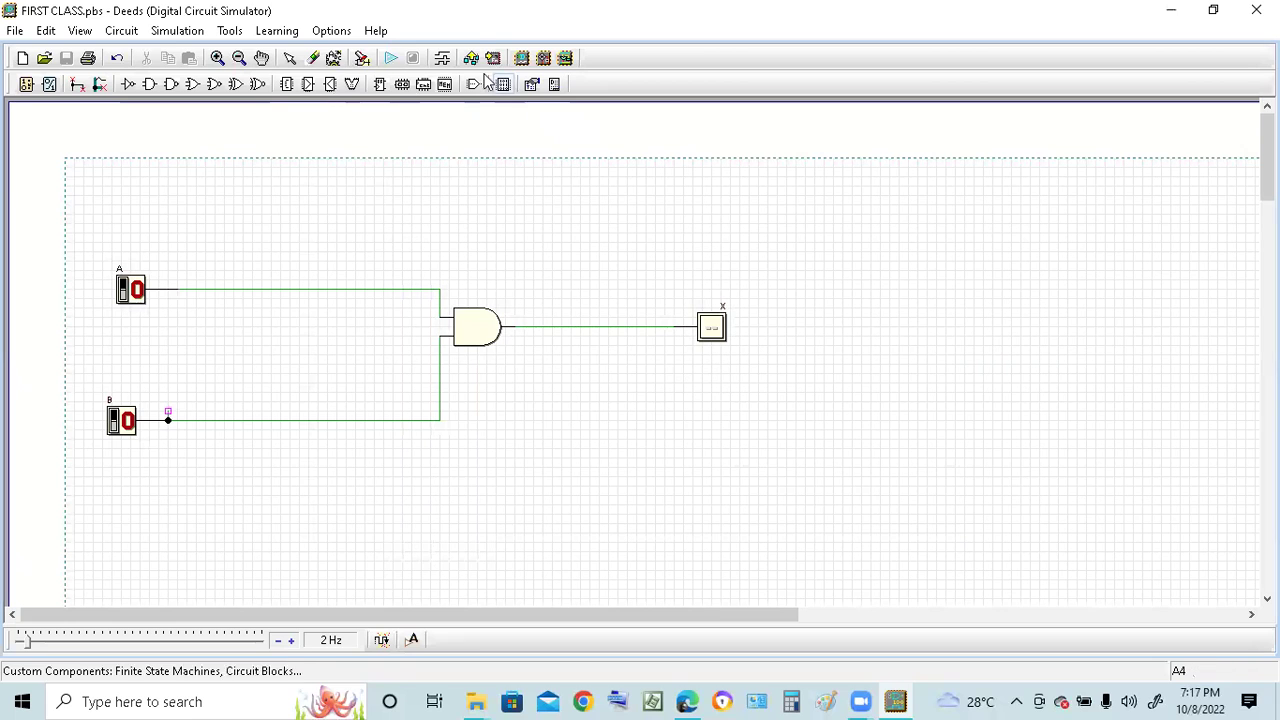
{"action": "left_click", "coordinate": [470, 60]}
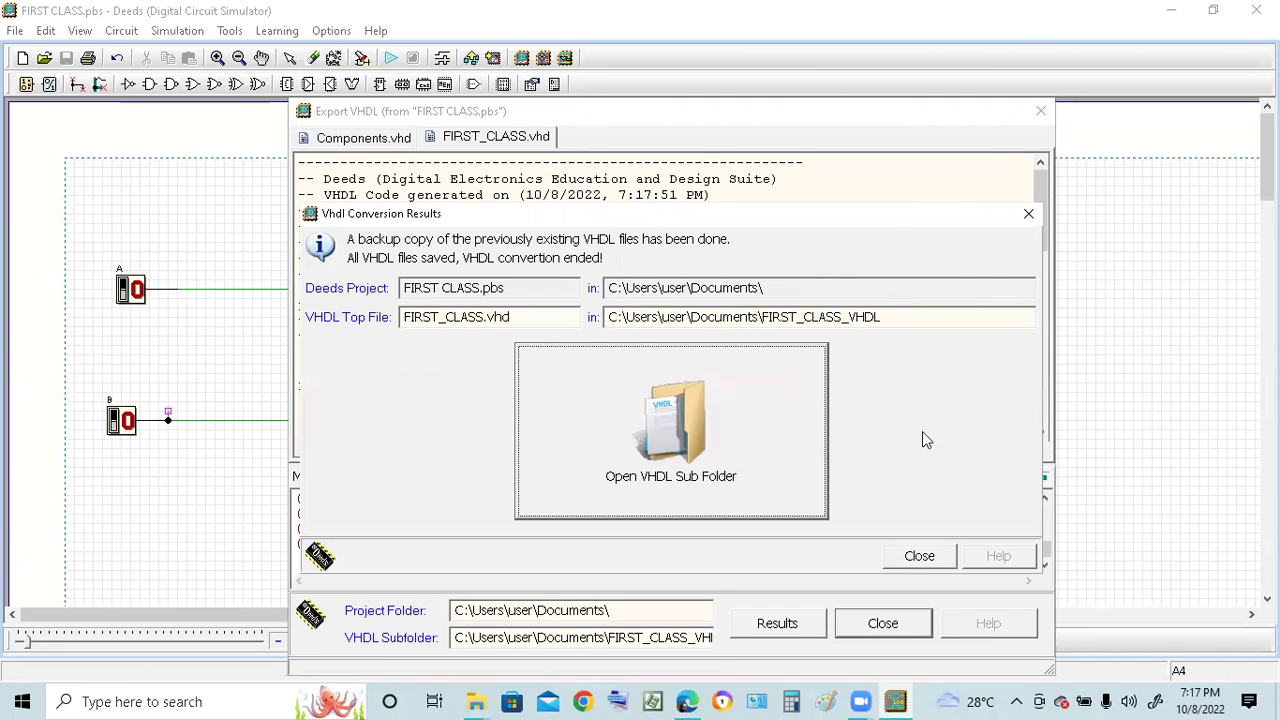
{"action": "left_click", "coordinate": [926, 558]}
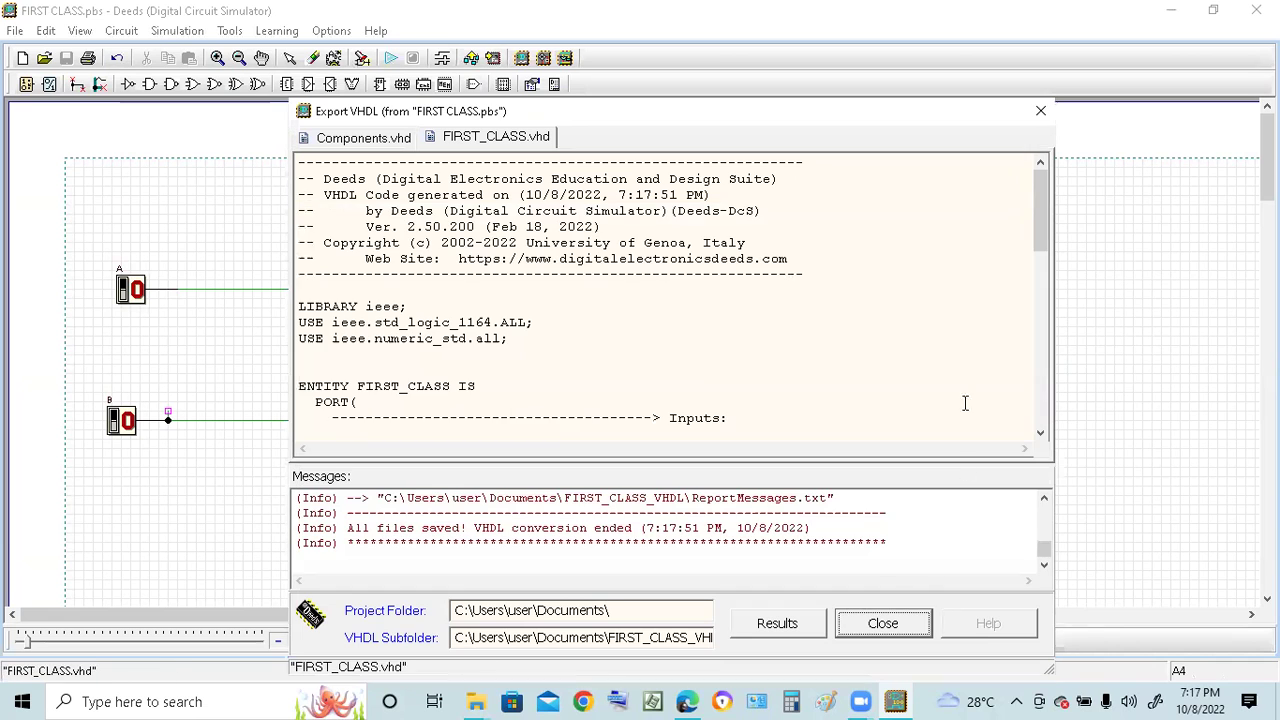
{"action": "left_click", "coordinate": [1040, 110]}
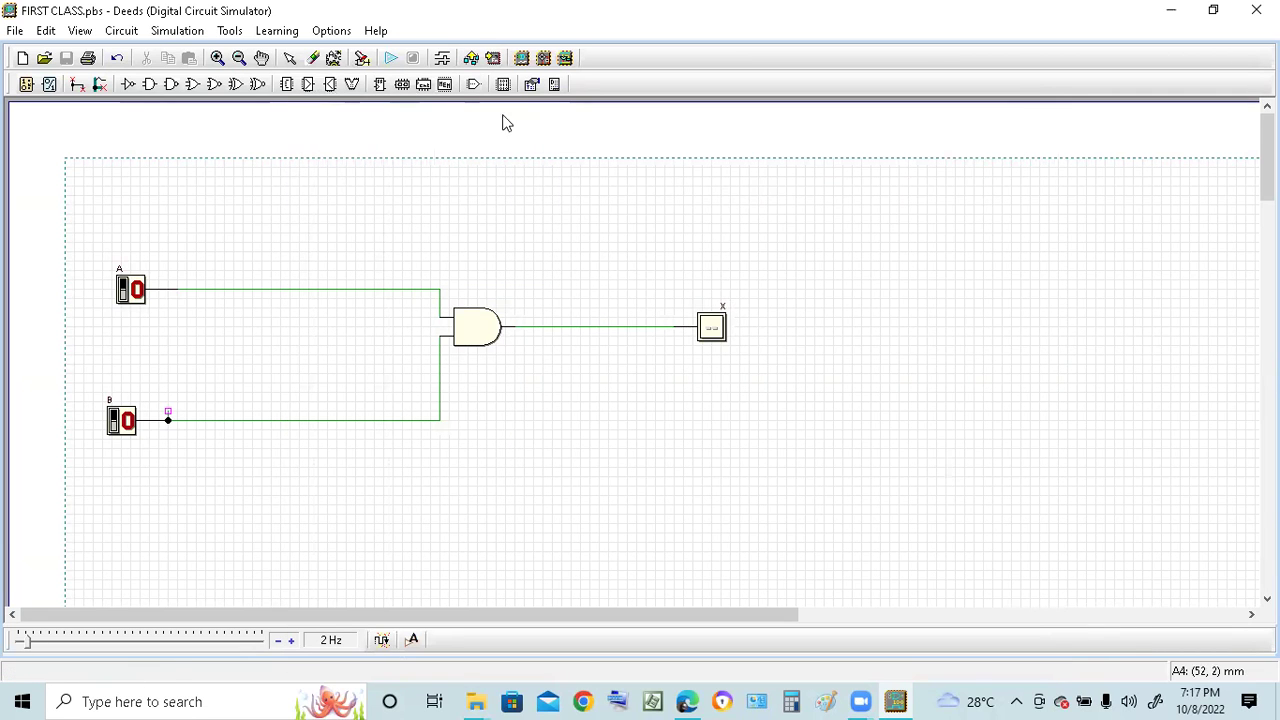
{"action": "left_click", "coordinate": [470, 60]}
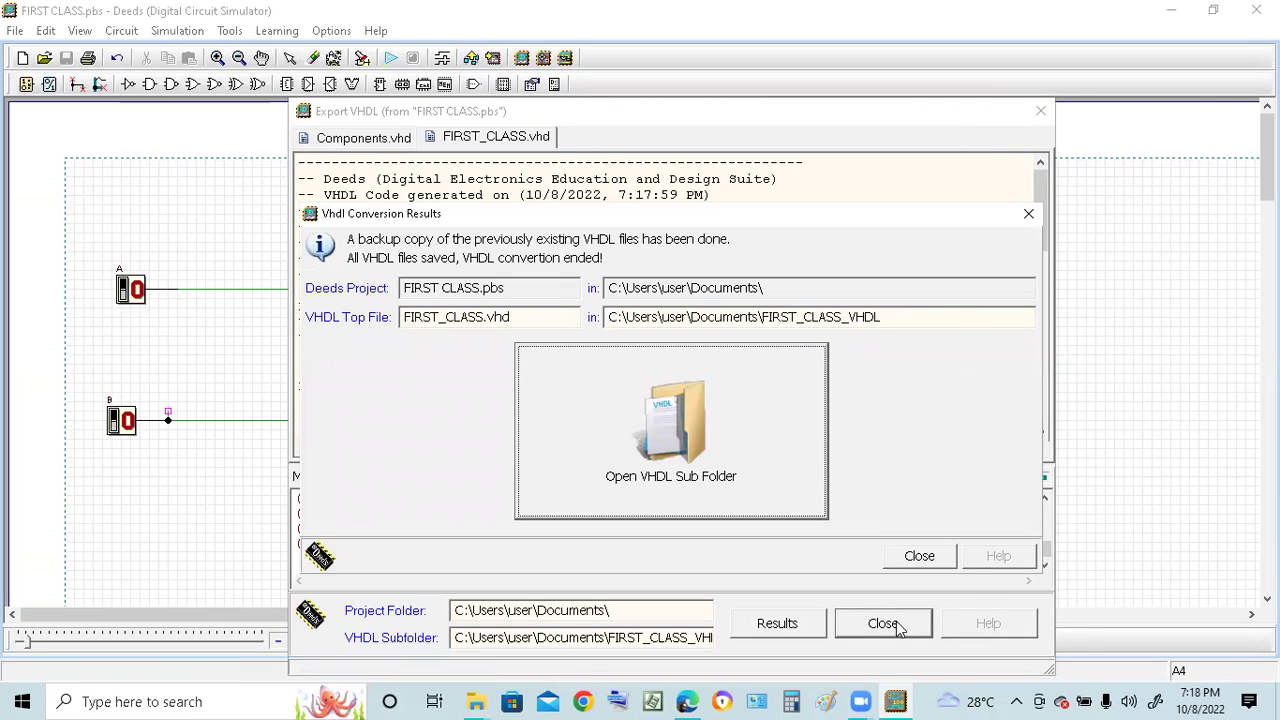
{"action": "left_click", "coordinate": [919, 556]}
{"action": "left_click", "coordinate": [883, 623]}
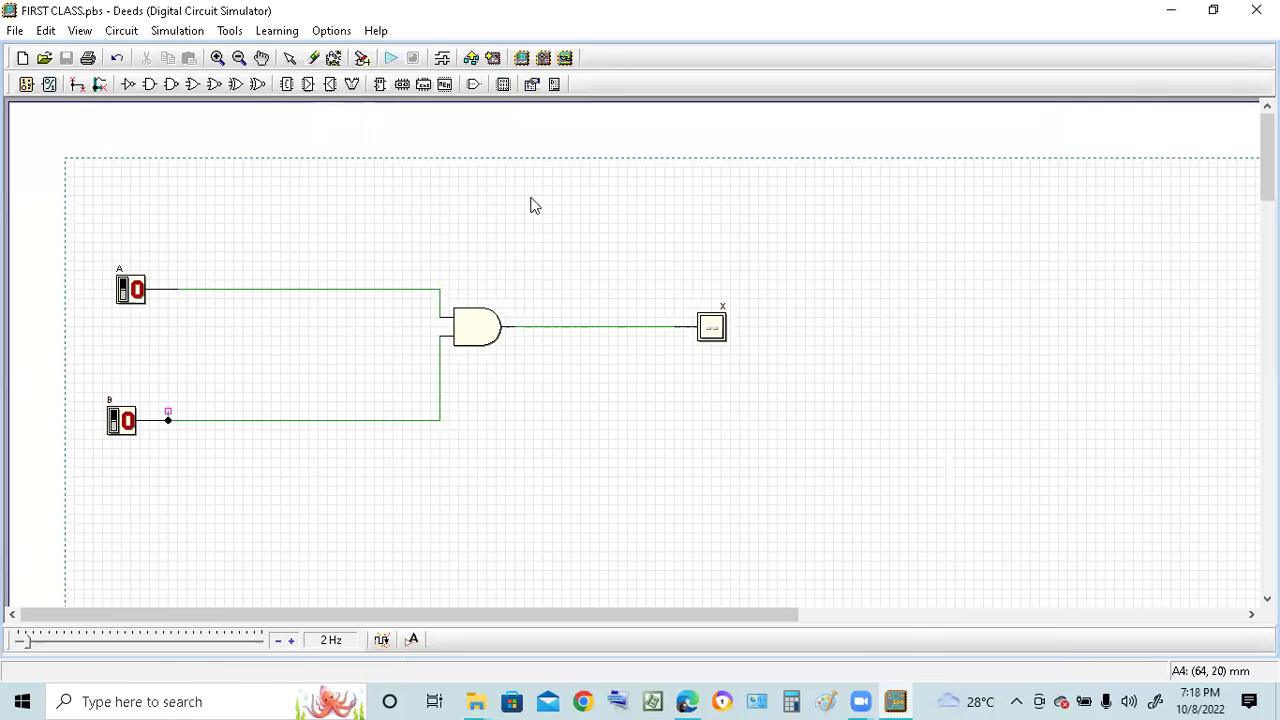
- Reopen the timing diagram simulation and add a rising edge to input signals A and B at about 170 ns
{"action": "left_click", "coordinate": [442, 58]}
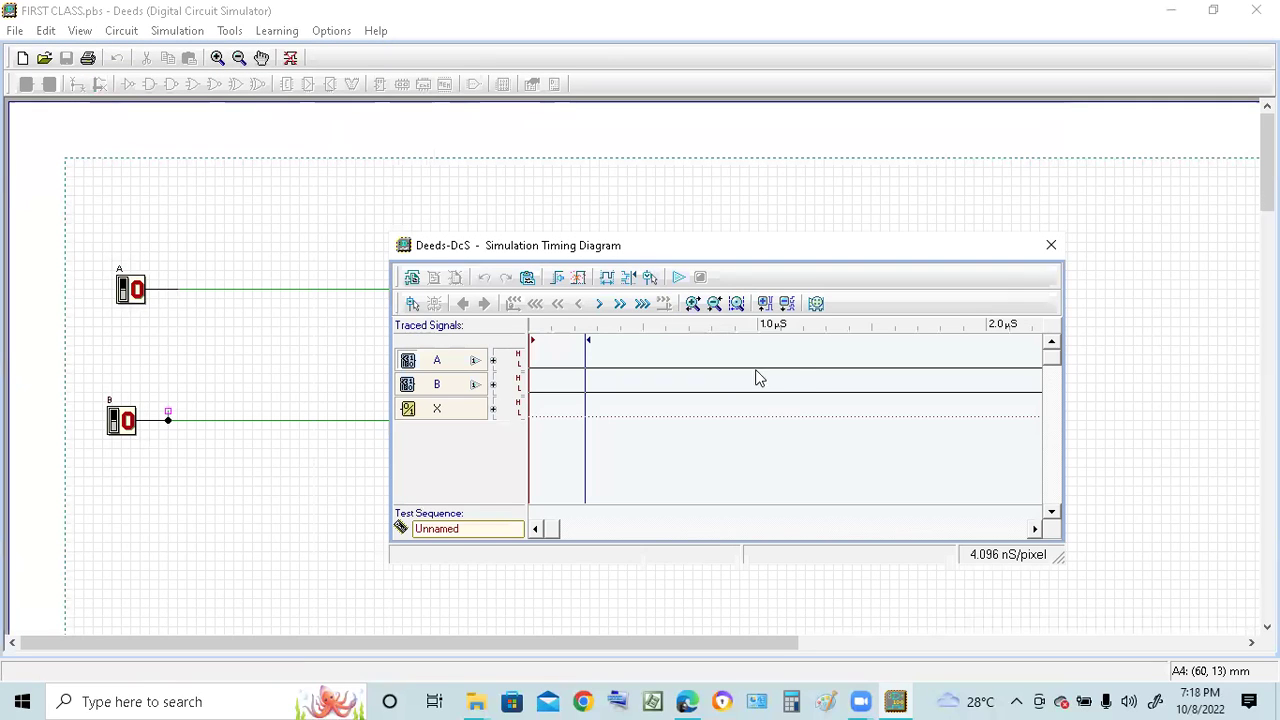
{"action": "left_click", "coordinate": [532, 362]}
{"action": "left_click", "coordinate": [548, 356]}
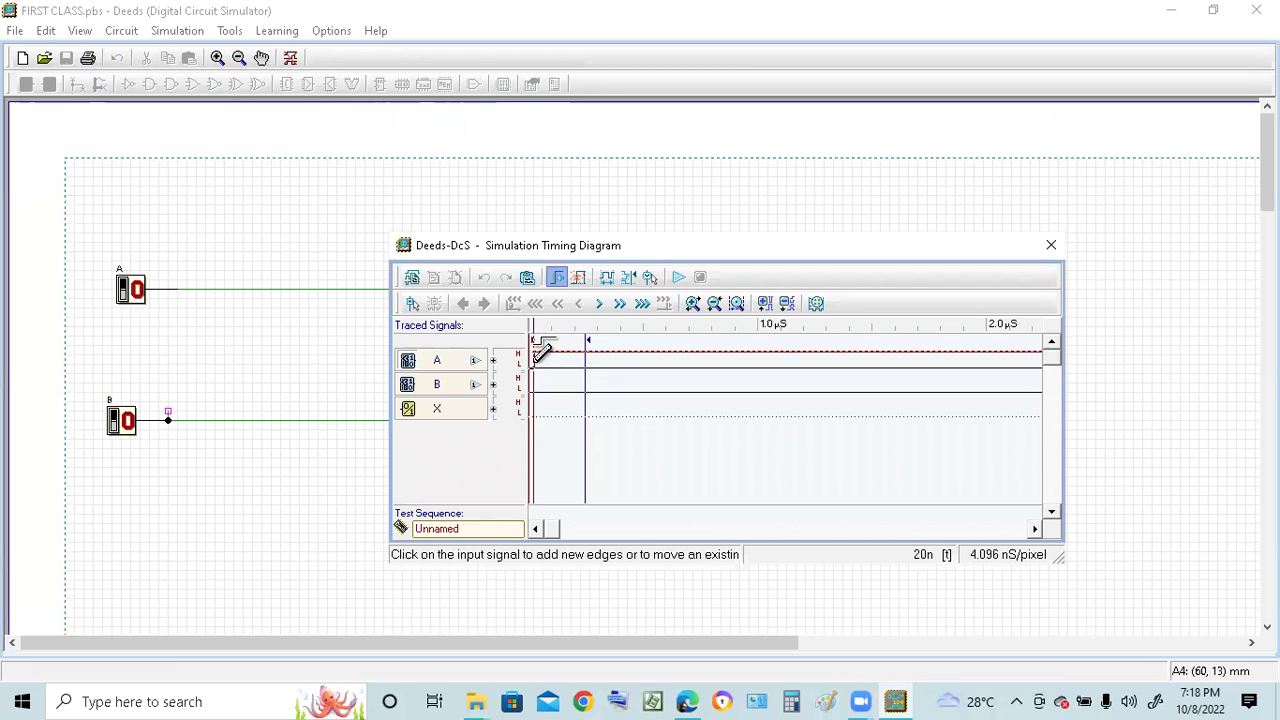
{"action": "left_click_drag", "start_coordinate": [549, 356], "coordinate": [567, 356]}
{"action": "left_click", "coordinate": [568, 382]}
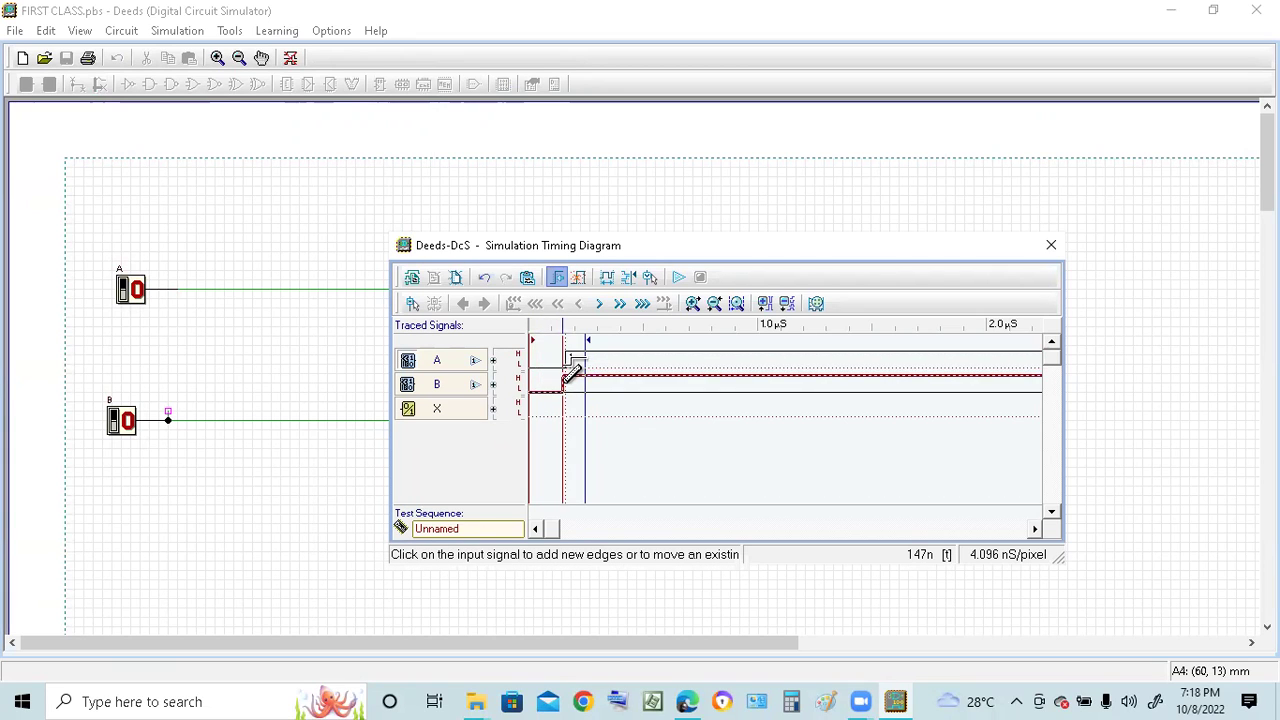
{"action": "left_click", "coordinate": [572, 384]}
{"action": "left_click_drag", "start_coordinate": [572, 382], "coordinate": [567, 382]}
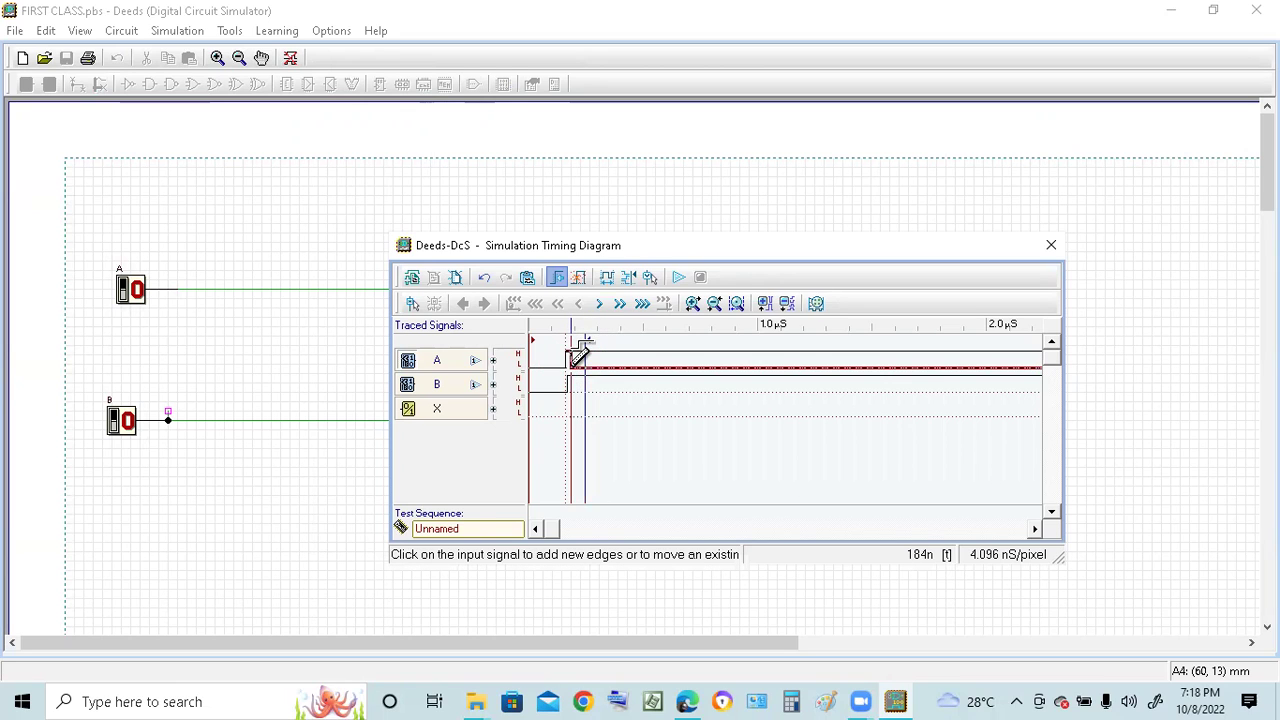
- Move the rising edge of input signal A to about 355 ns
{"action": "left_click", "coordinate": [569, 366]}
{"action": "left_click", "coordinate": [571, 364]}
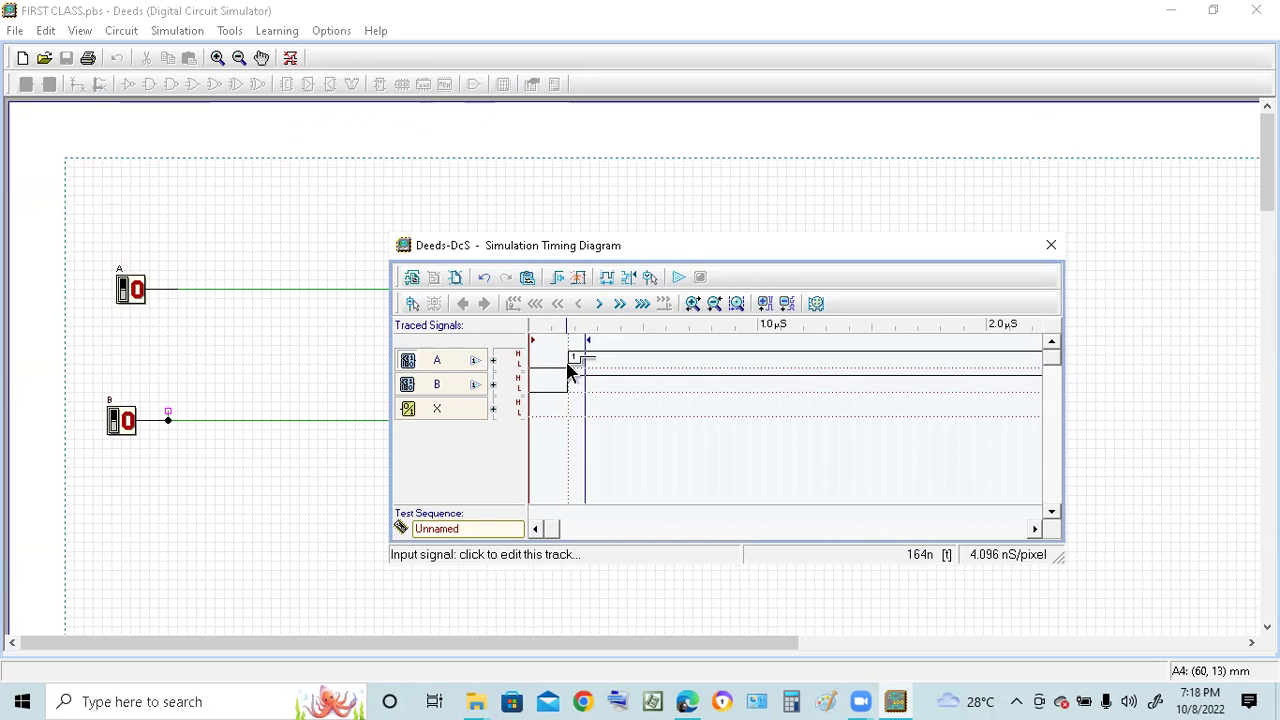
{"action": "left_click", "coordinate": [565, 368]}
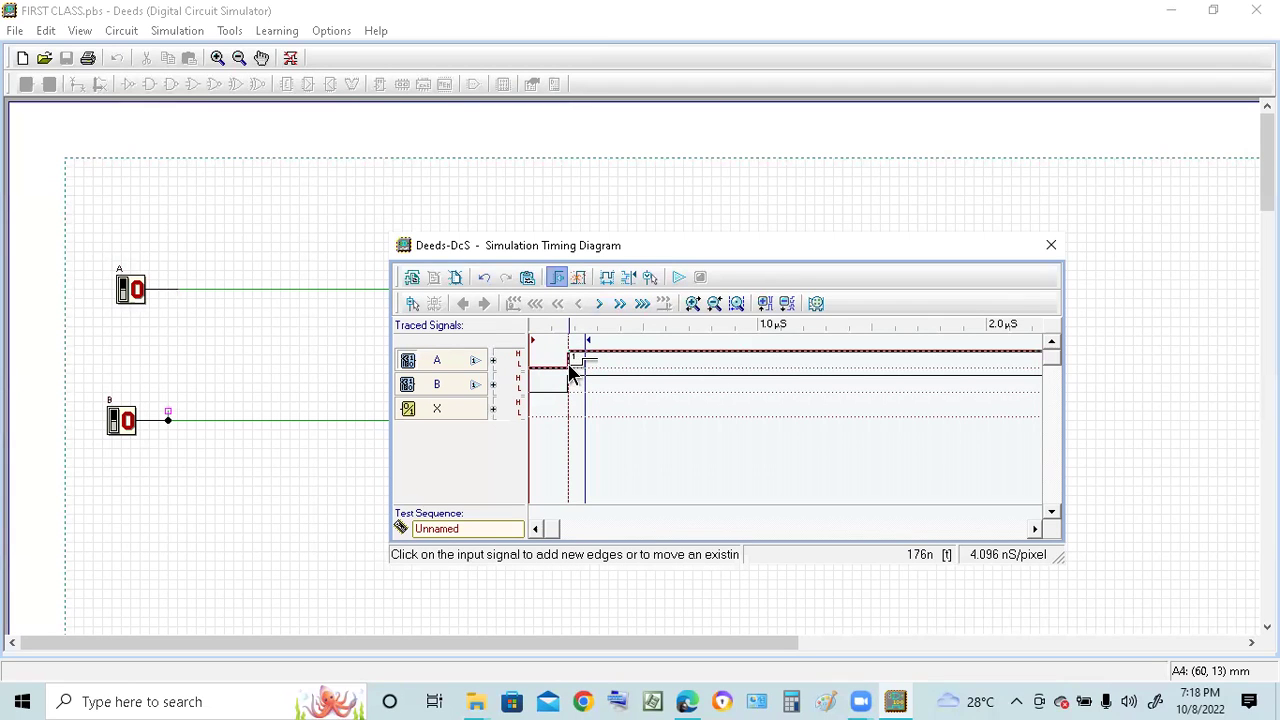
{"action": "left_click_drag", "start_coordinate": [574, 371], "coordinate": [570, 373]}
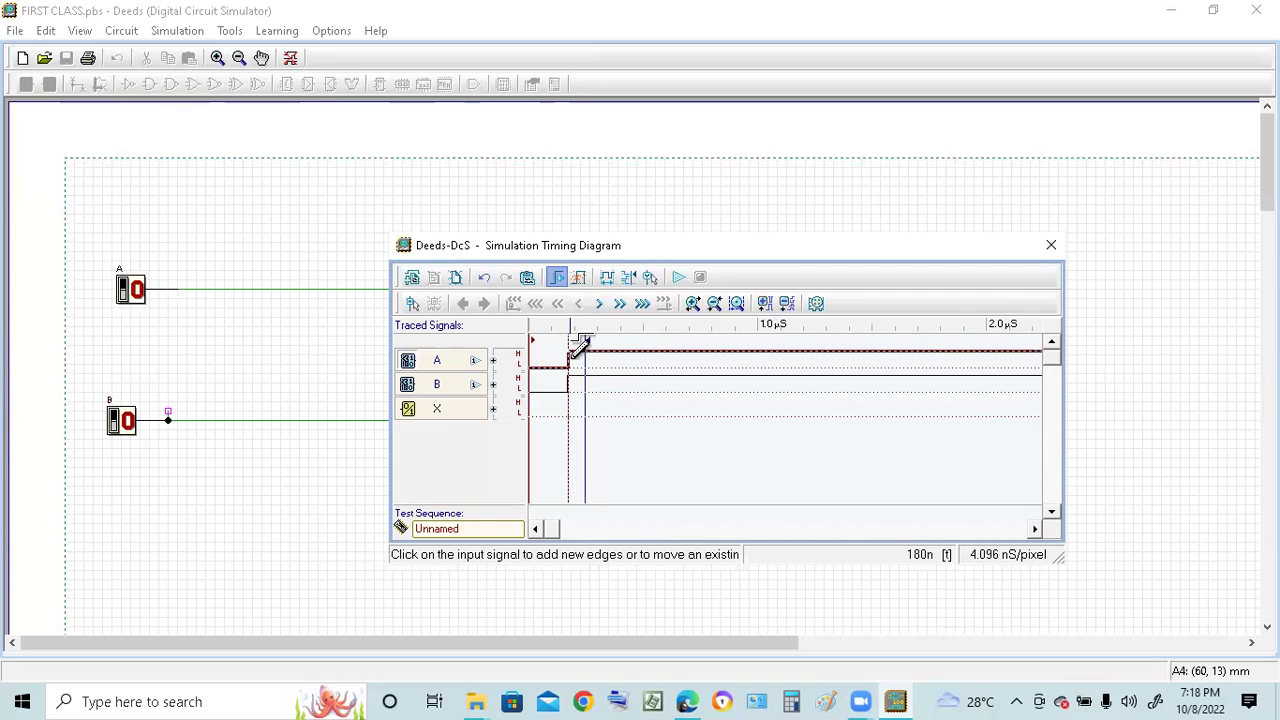
{"action": "left_click", "coordinate": [580, 345]}
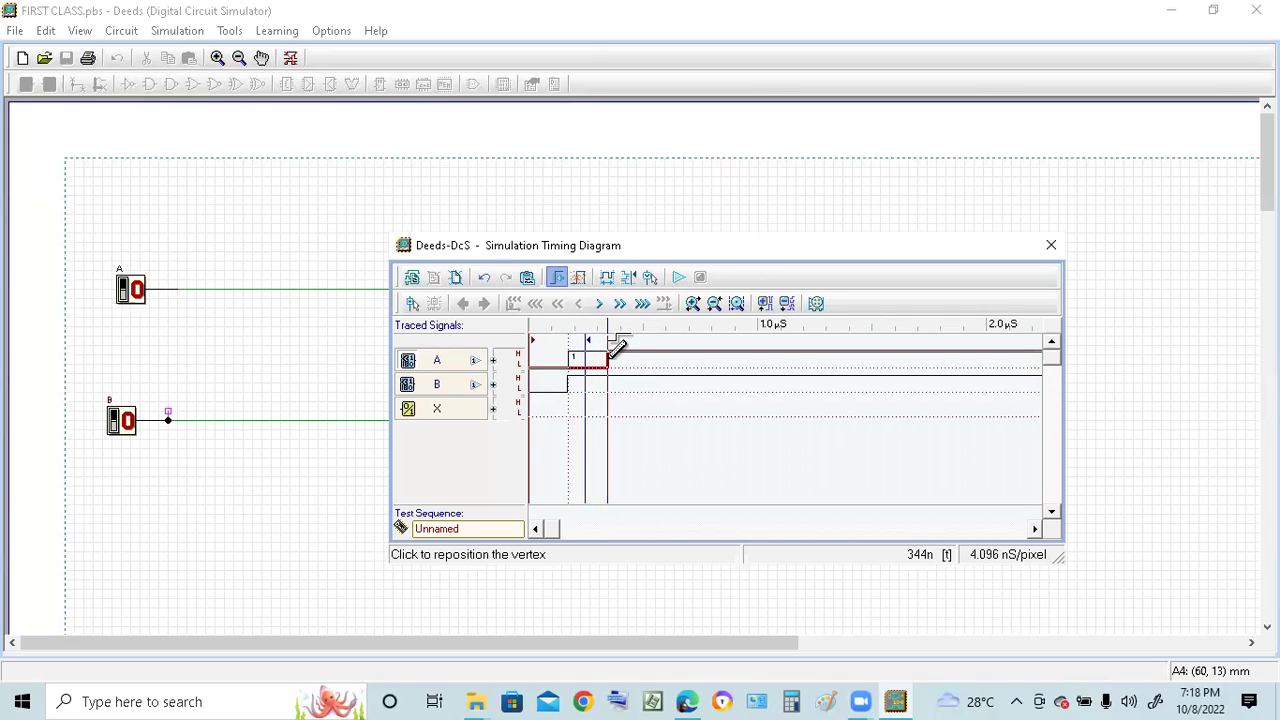
{"action": "left_click", "coordinate": [601, 390]}
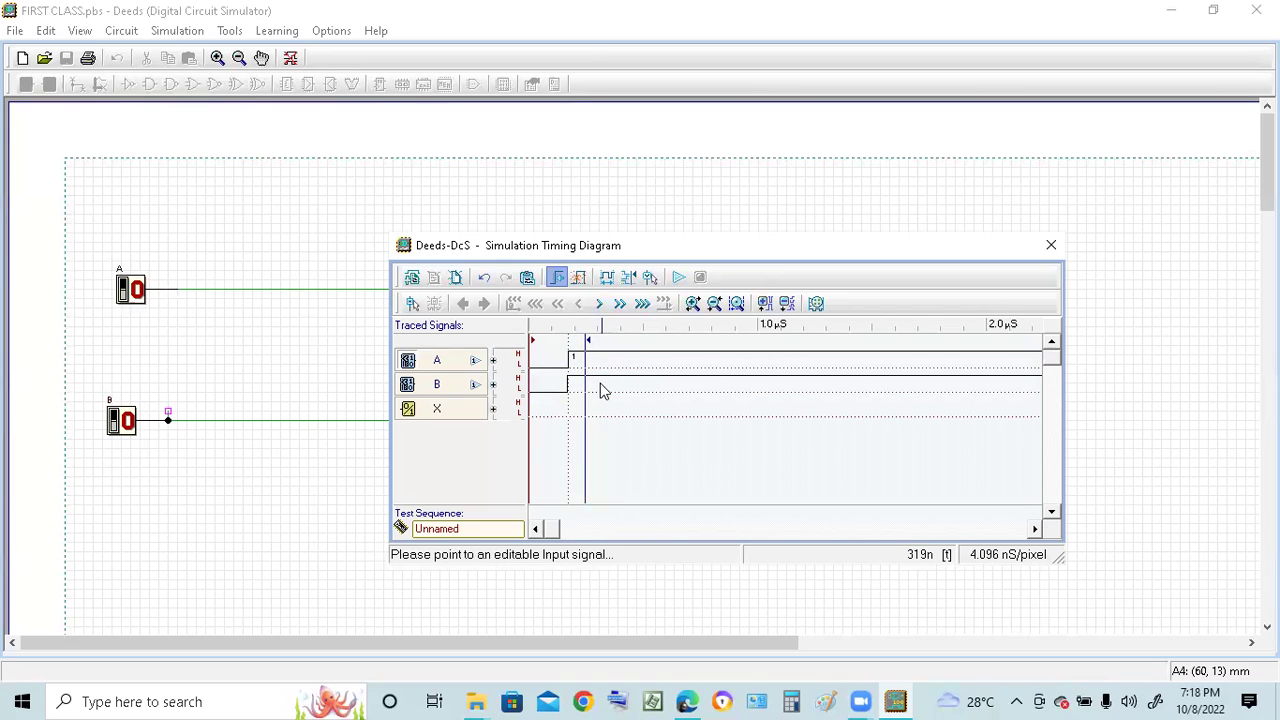
{"action": "left_click", "coordinate": [597, 362]}
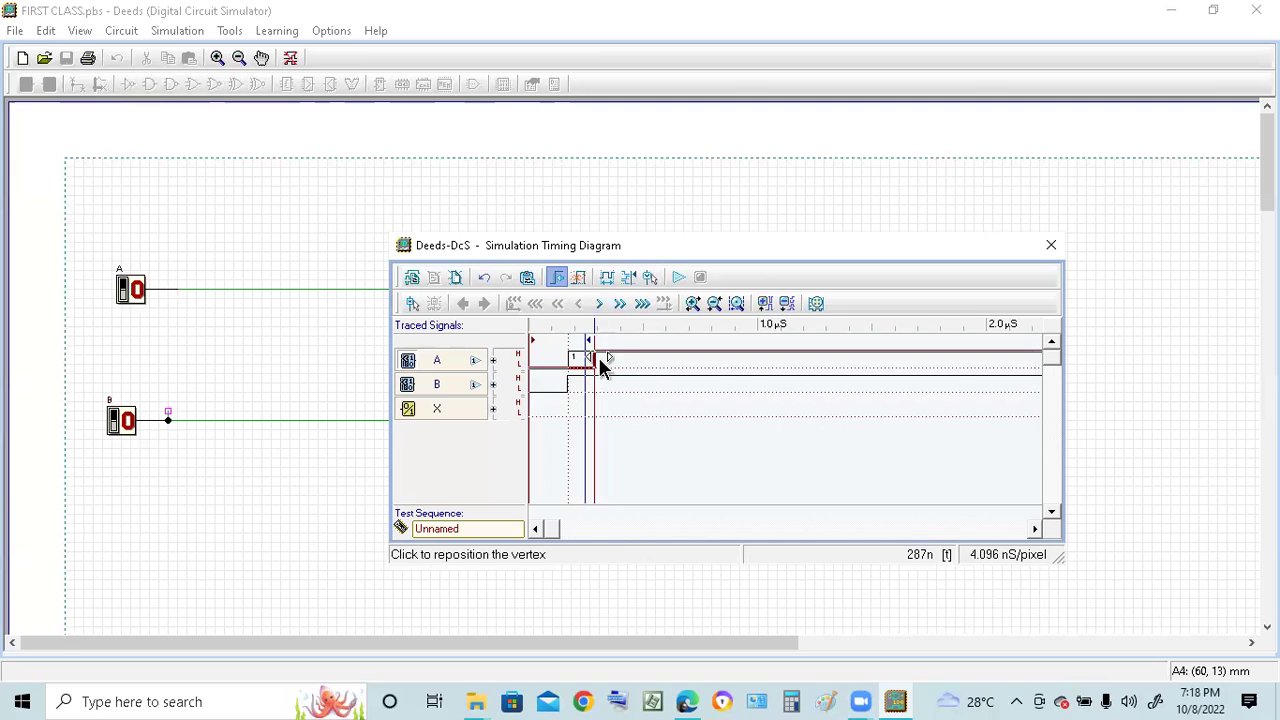
{"action": "left_click", "coordinate": [611, 354]}
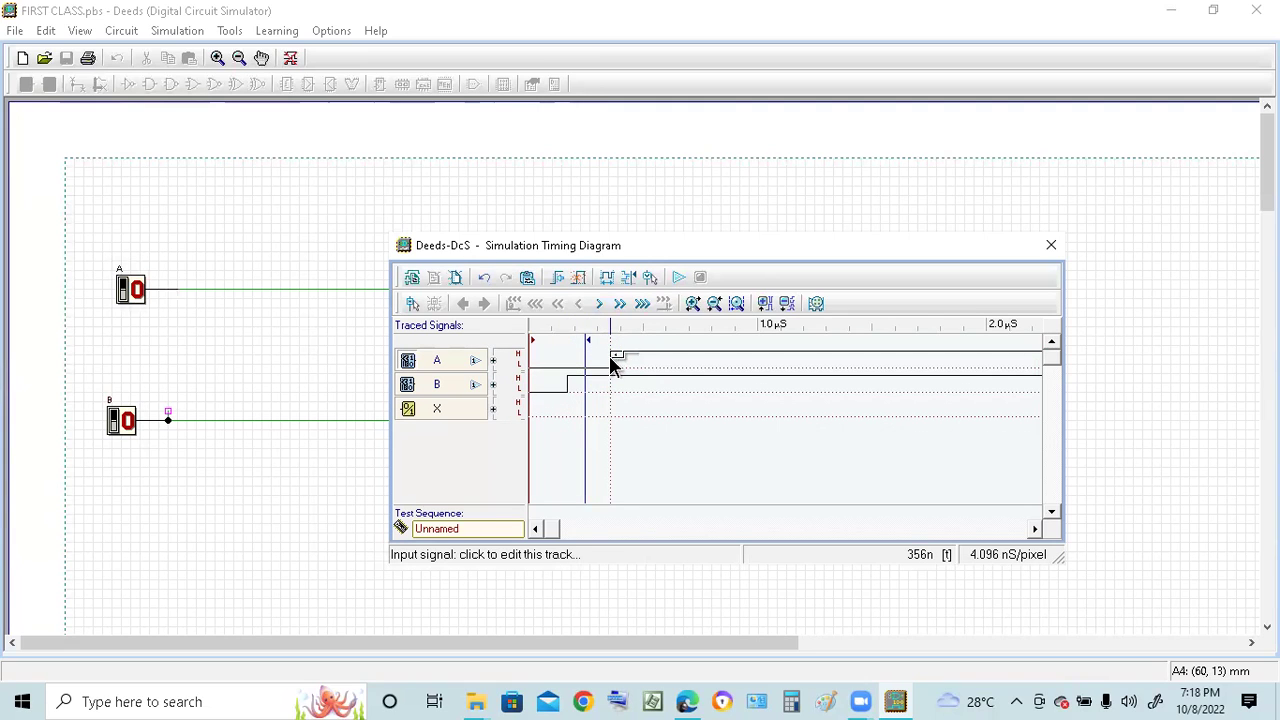
- Add a falling edge to signal B at about 355 ns, aligned with A's rise, and one to signal A at about 535 ns
{"action": "left_click", "coordinate": [567, 389]}
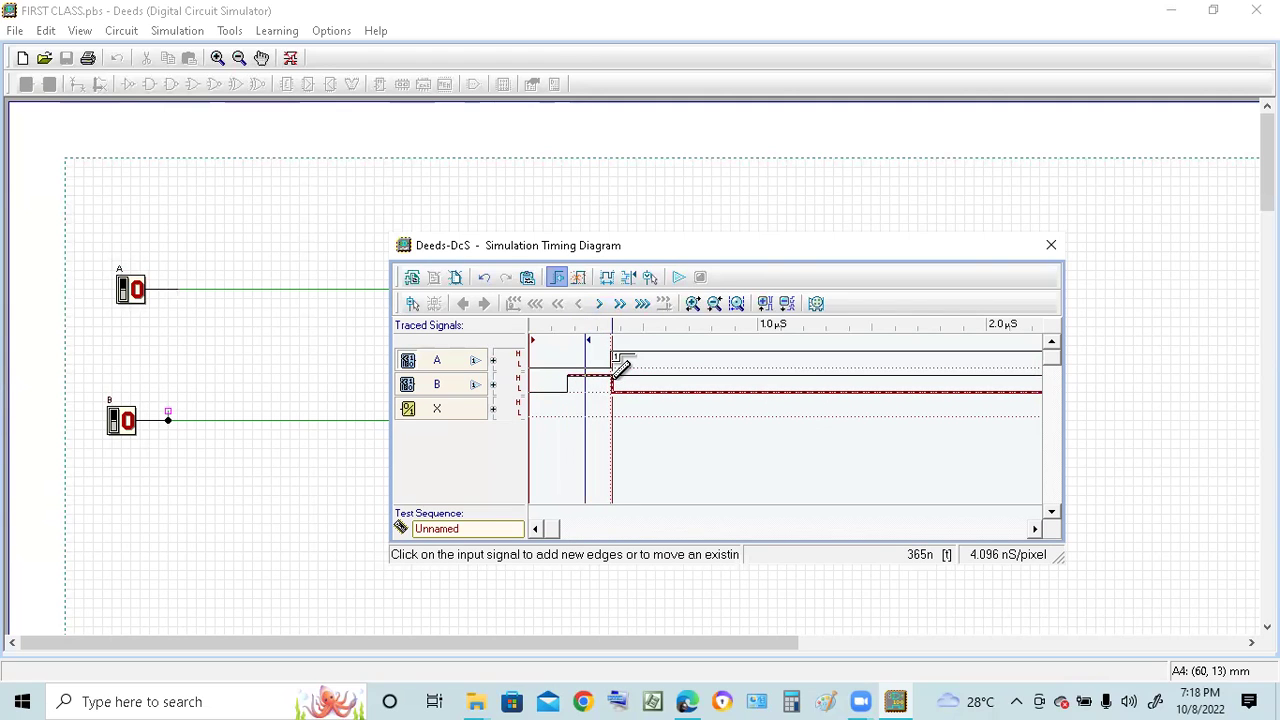
{"action": "left_click", "coordinate": [611, 370]}
{"action": "left_click", "coordinate": [613, 362]}
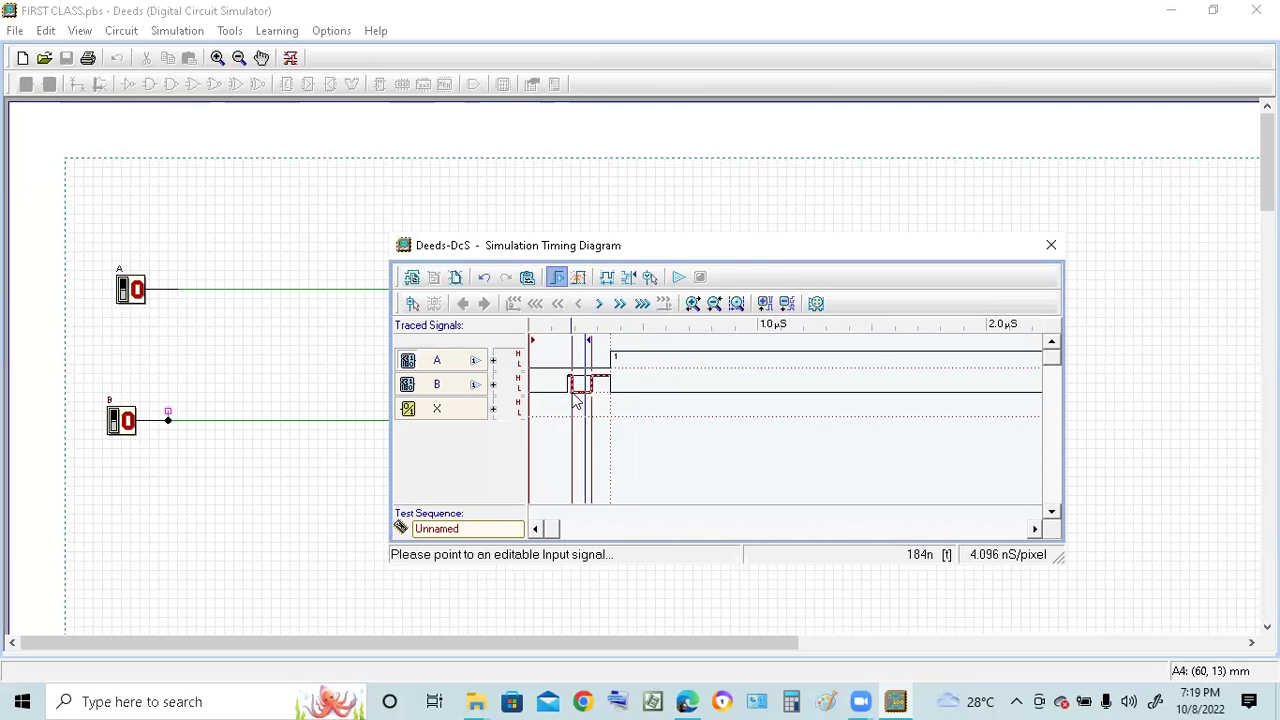
{"action": "left_click", "coordinate": [655, 352]}
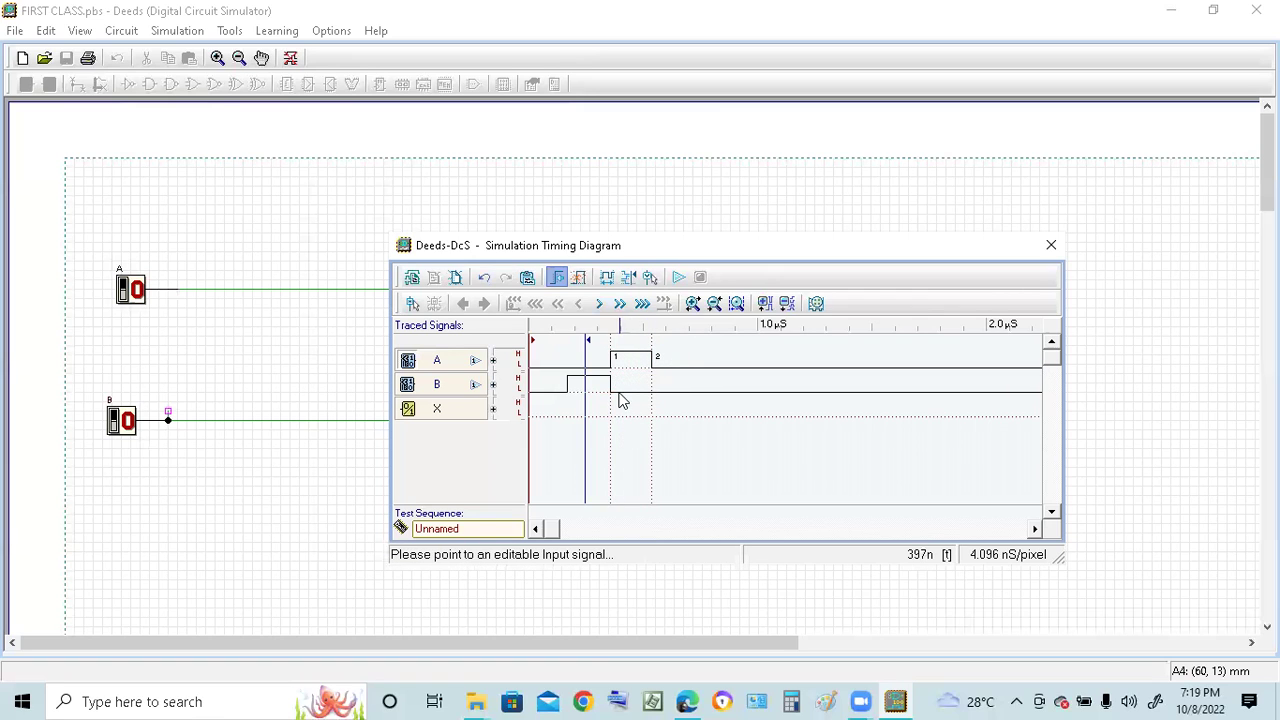
- Give signal B a second high pulse from about 540 to 725 ns and move A's falling edge to about 720 ns
{"action": "left_click", "coordinate": [616, 384]}
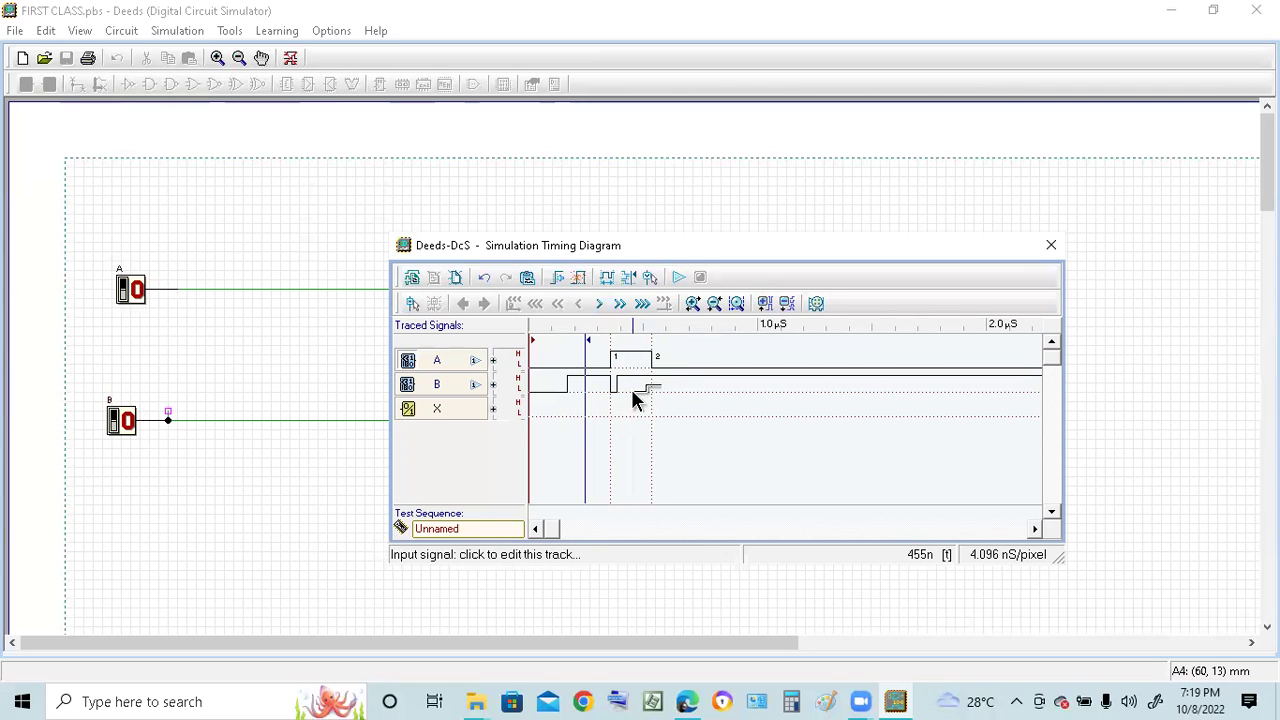
{"action": "left_click", "coordinate": [484, 277]}
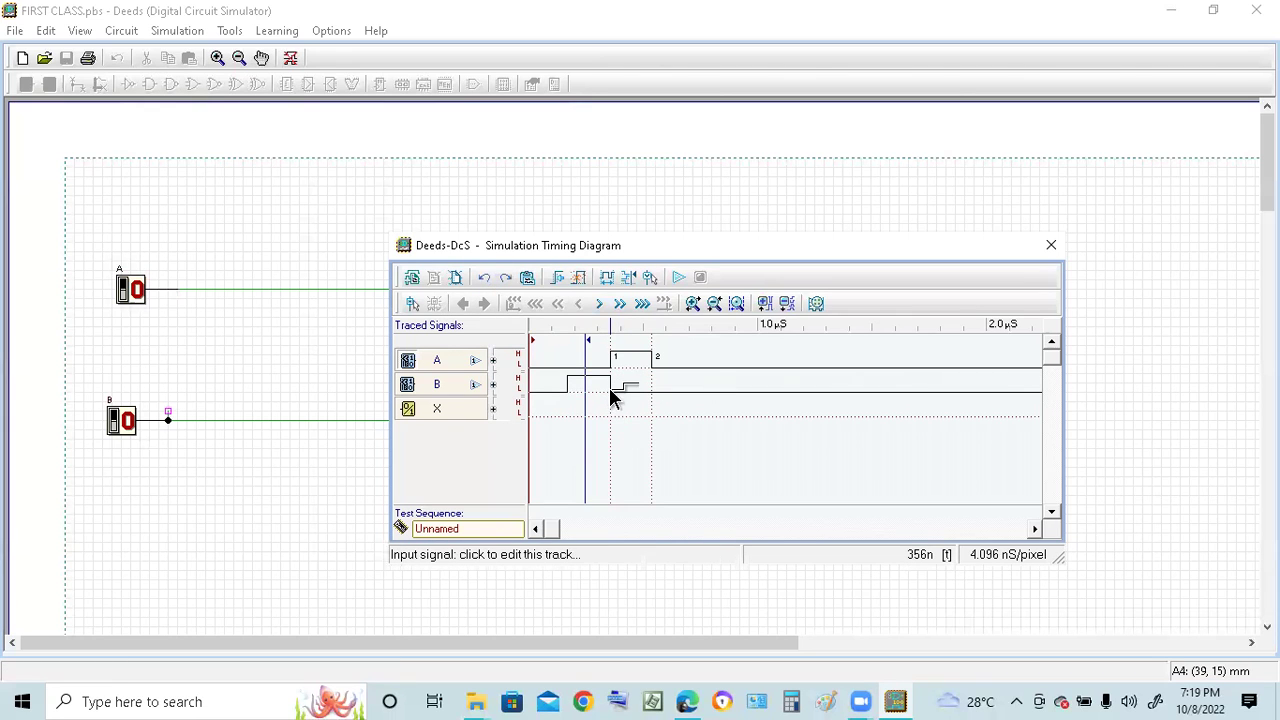
{"action": "left_click_drag", "start_coordinate": [652, 388], "coordinate": [660, 378]}
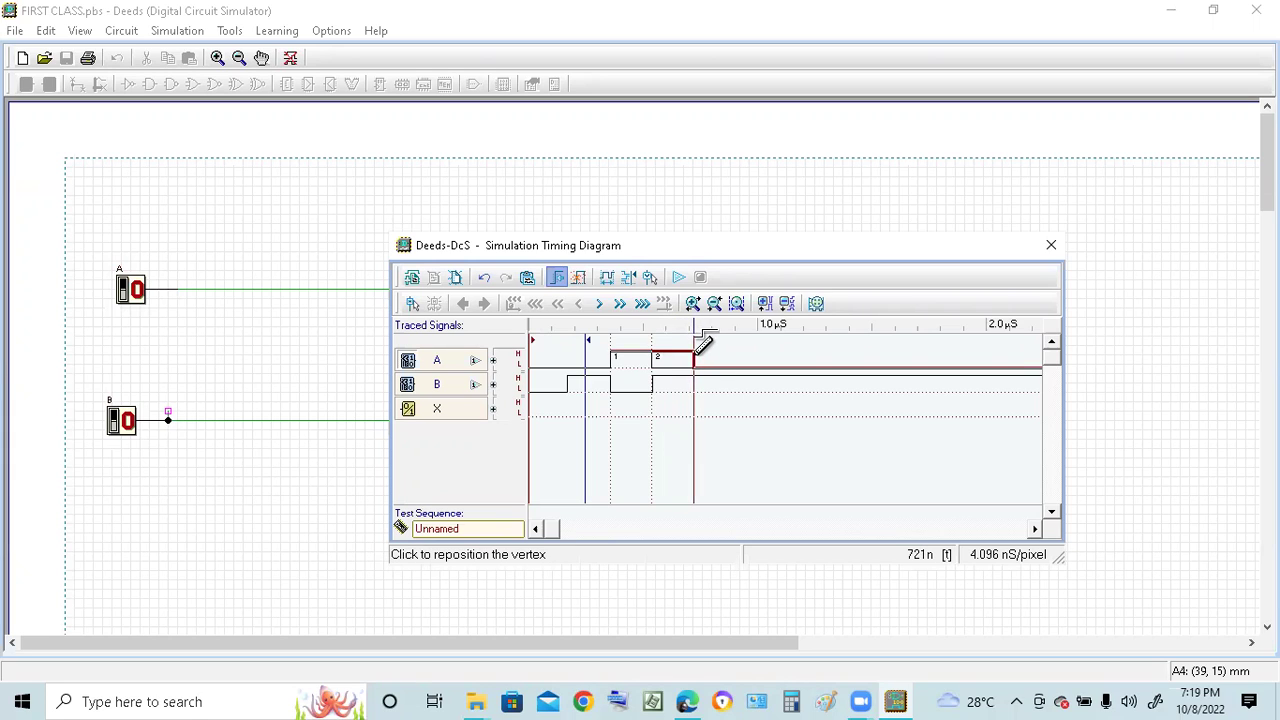
{"action": "left_click", "coordinate": [697, 352]}
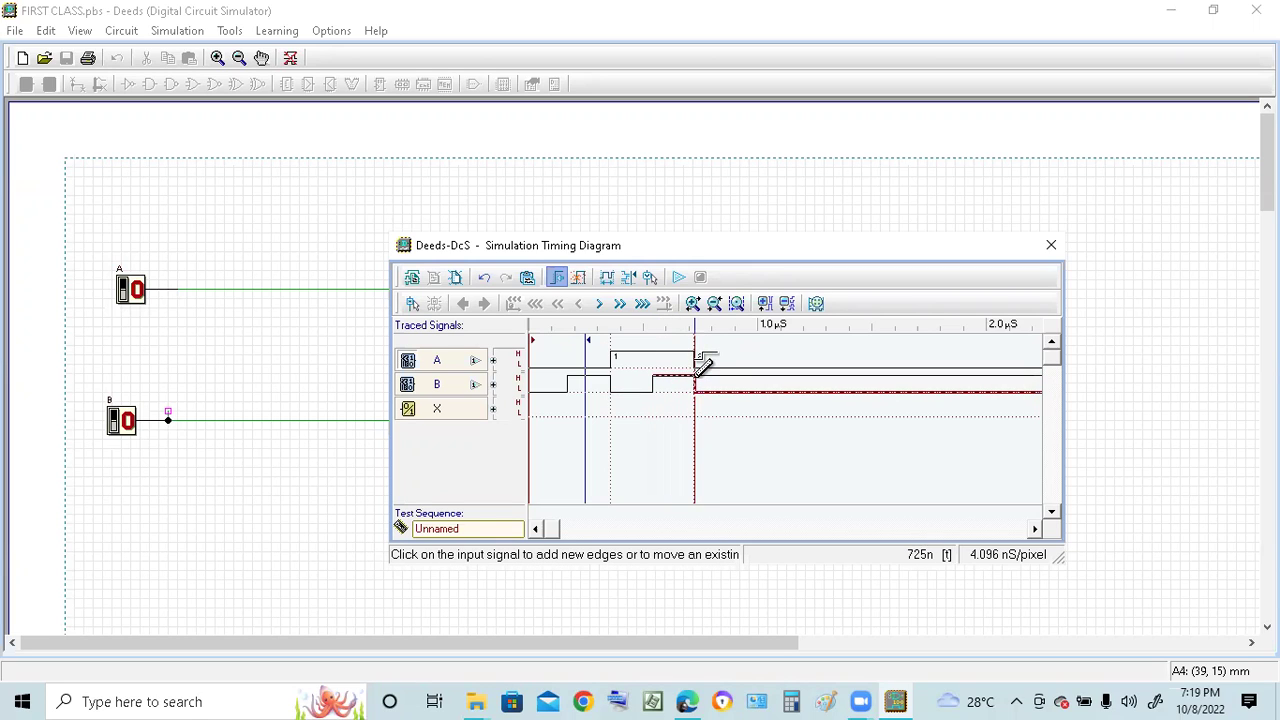
{"action": "left_click", "coordinate": [699, 376]}
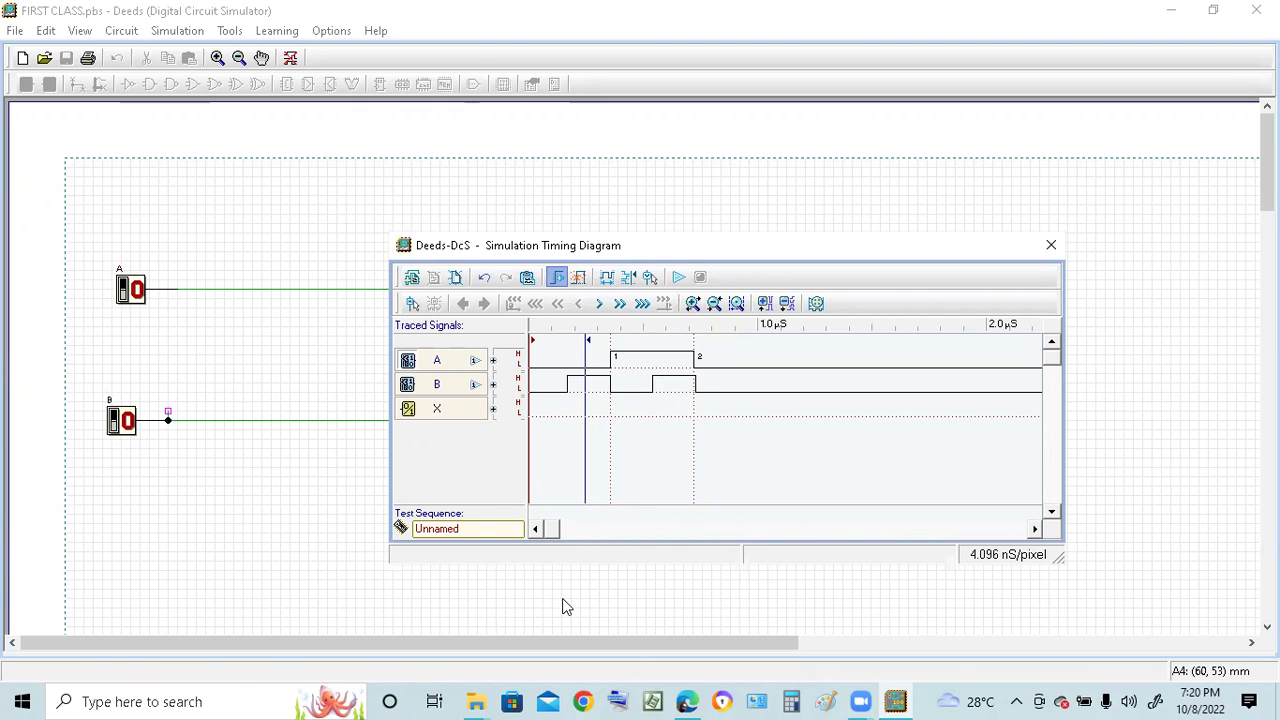
- Execute the timing simulation in four consecutive intervals, tracing output X up to about 660 ns
{"action": "left_click", "coordinate": [679, 278]}
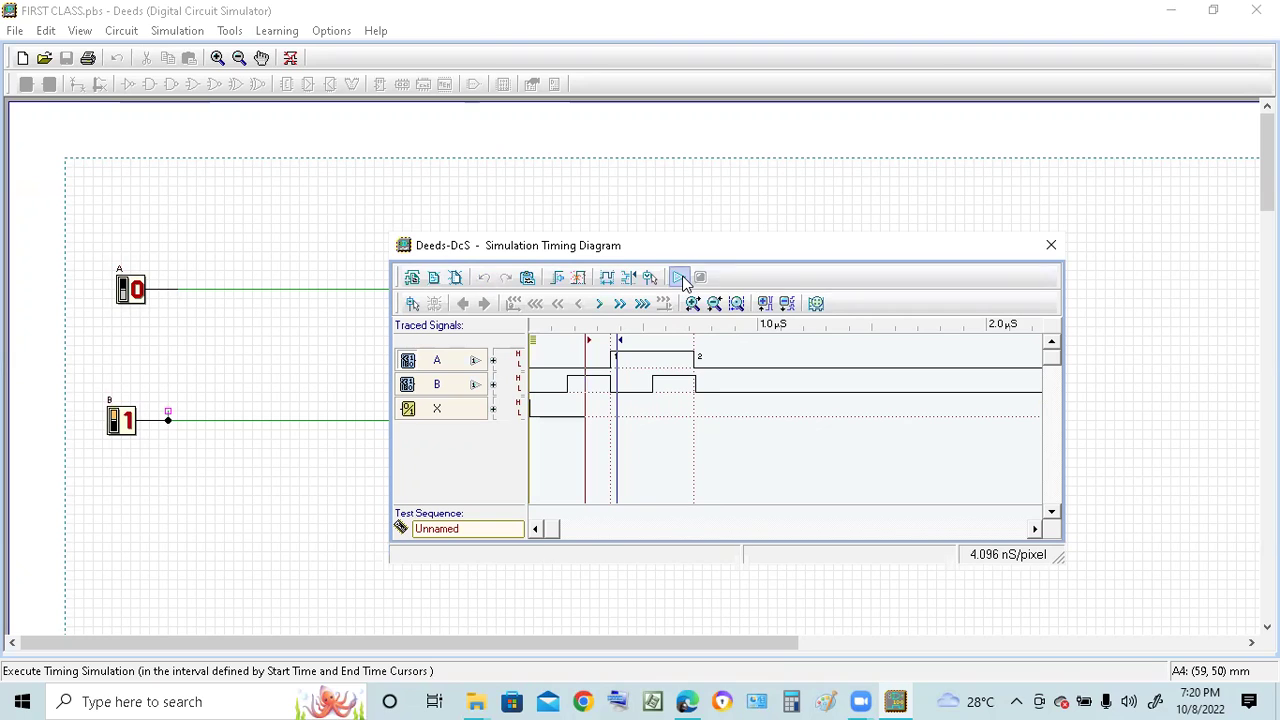
{"action": "left_click", "coordinate": [680, 280]}
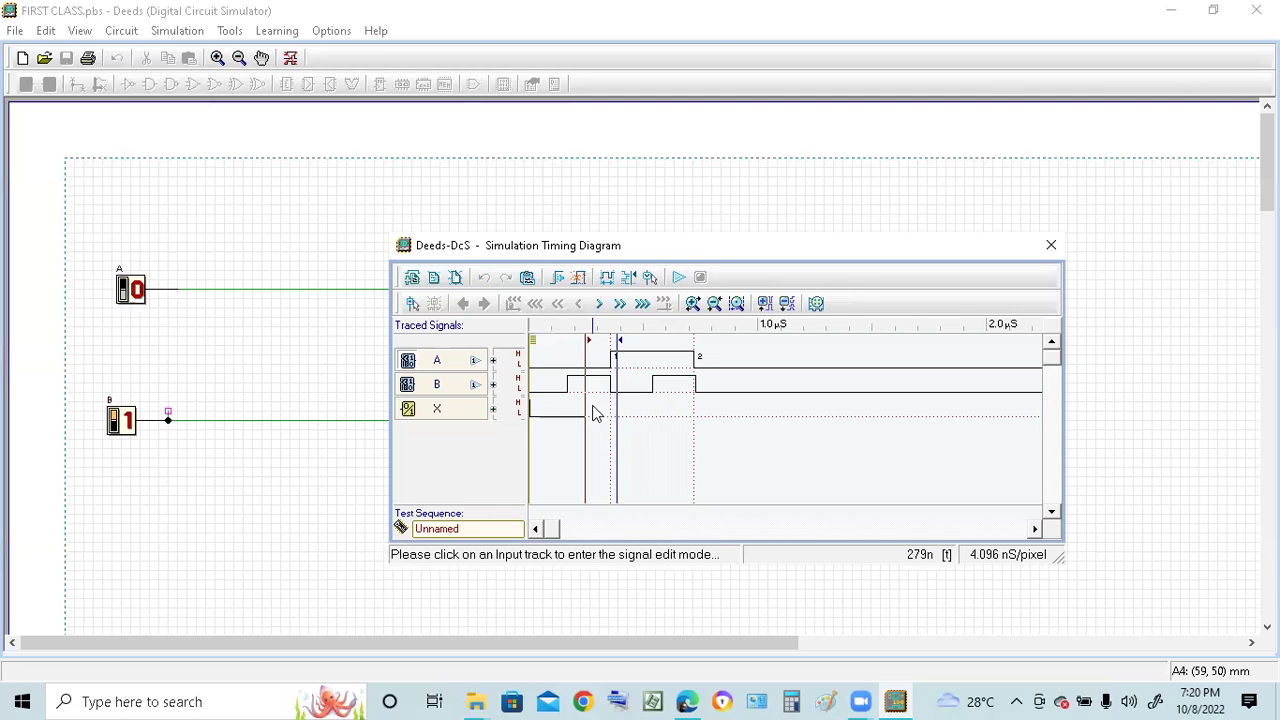
{"action": "left_click", "coordinate": [680, 278]}
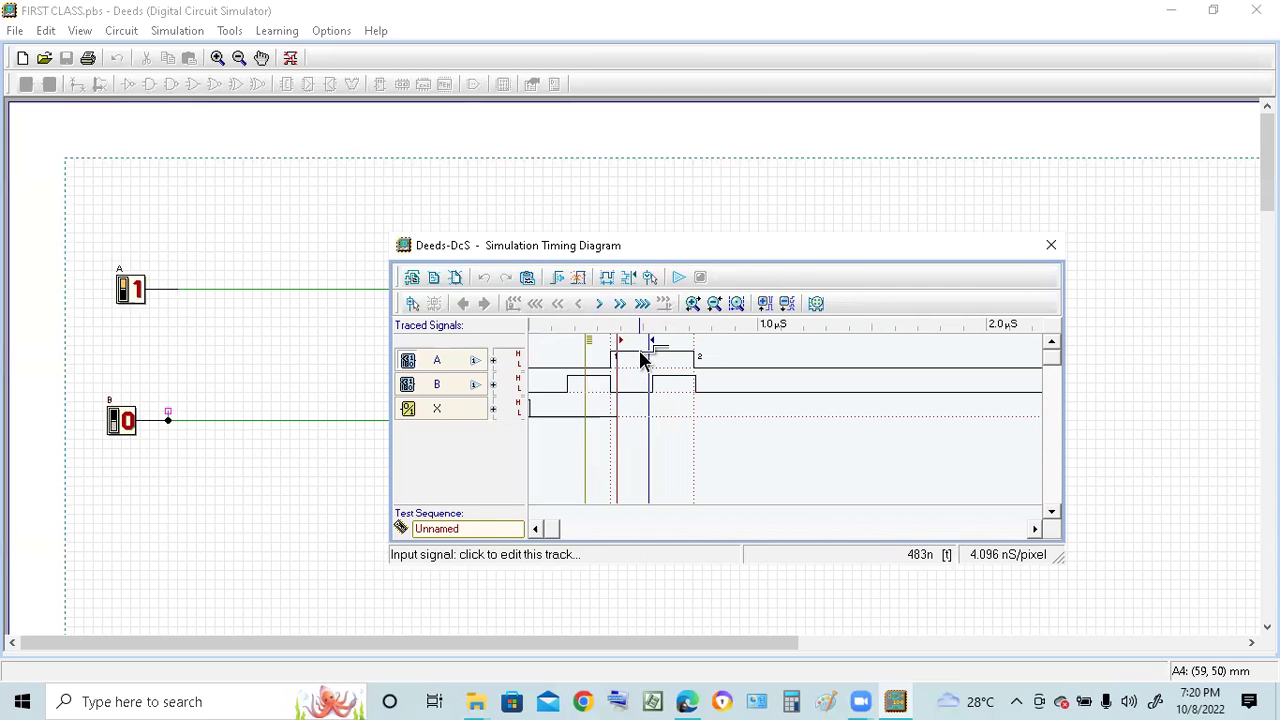
{"action": "left_click", "coordinate": [680, 278]}
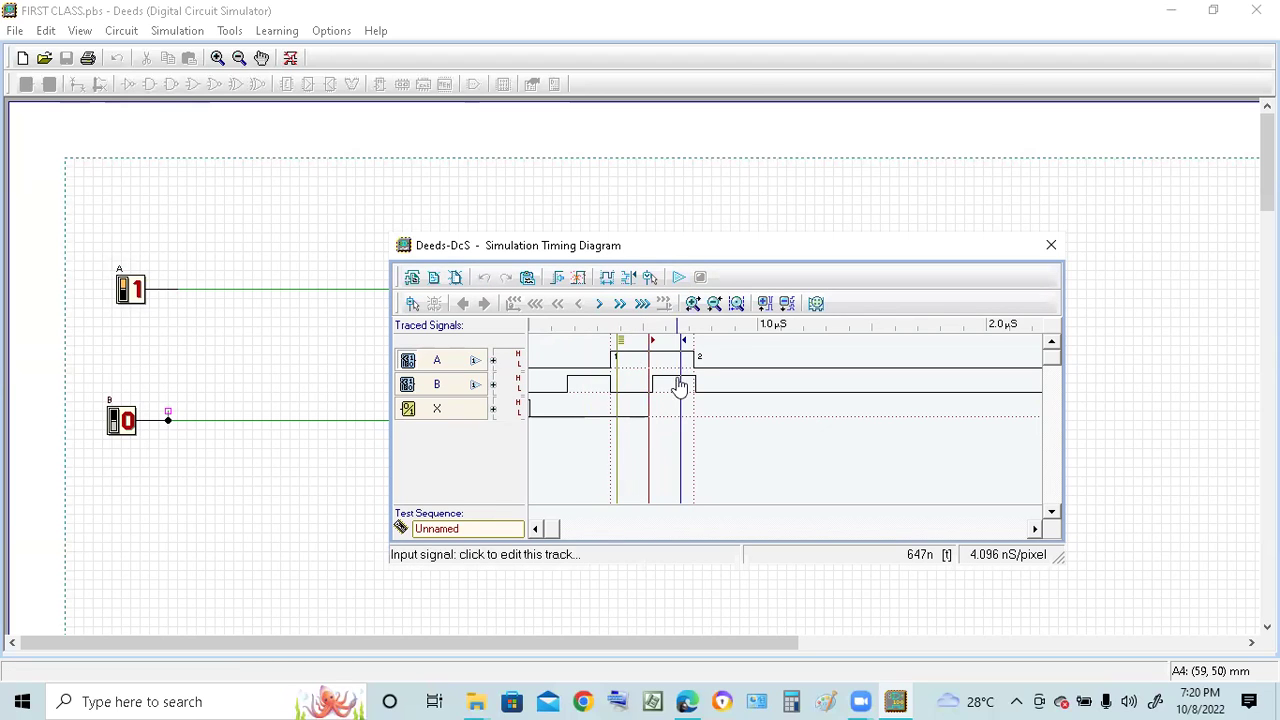
{"action": "left_click", "coordinate": [680, 279]}
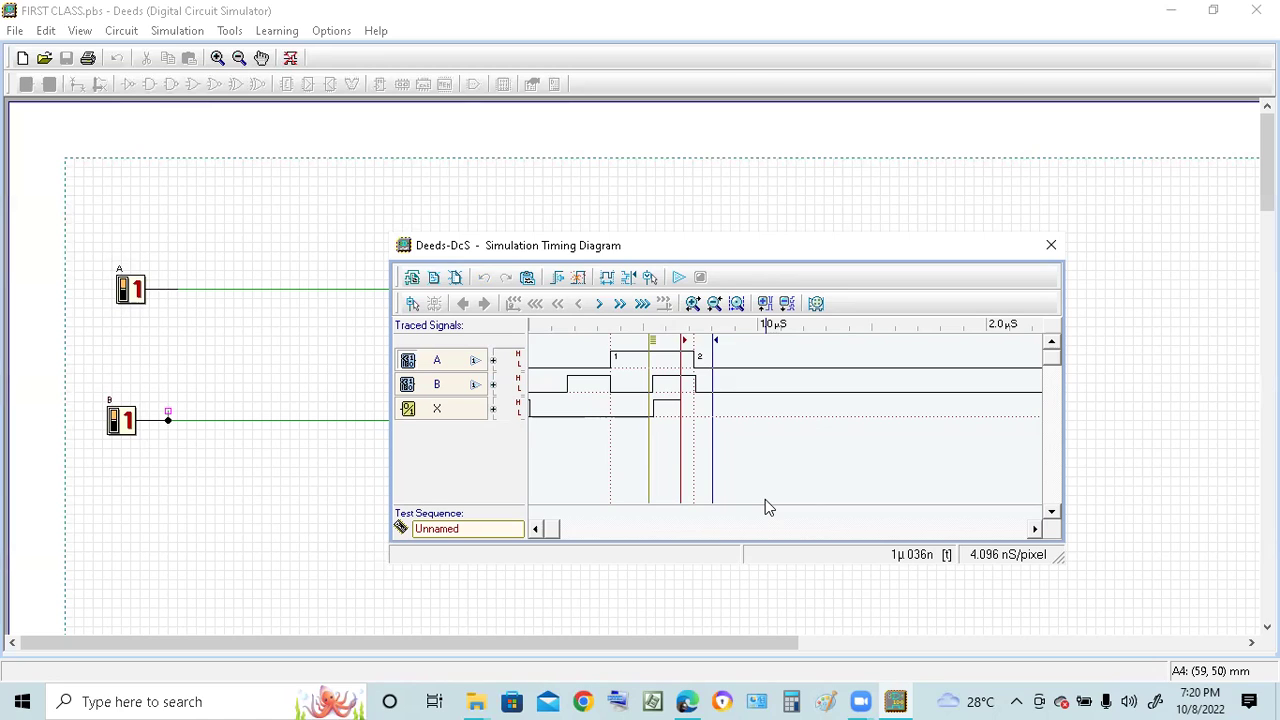
- Close the timing diagram simulation, discarding the changes to the test sequence
{"action": "left_click", "coordinate": [1052, 245]}
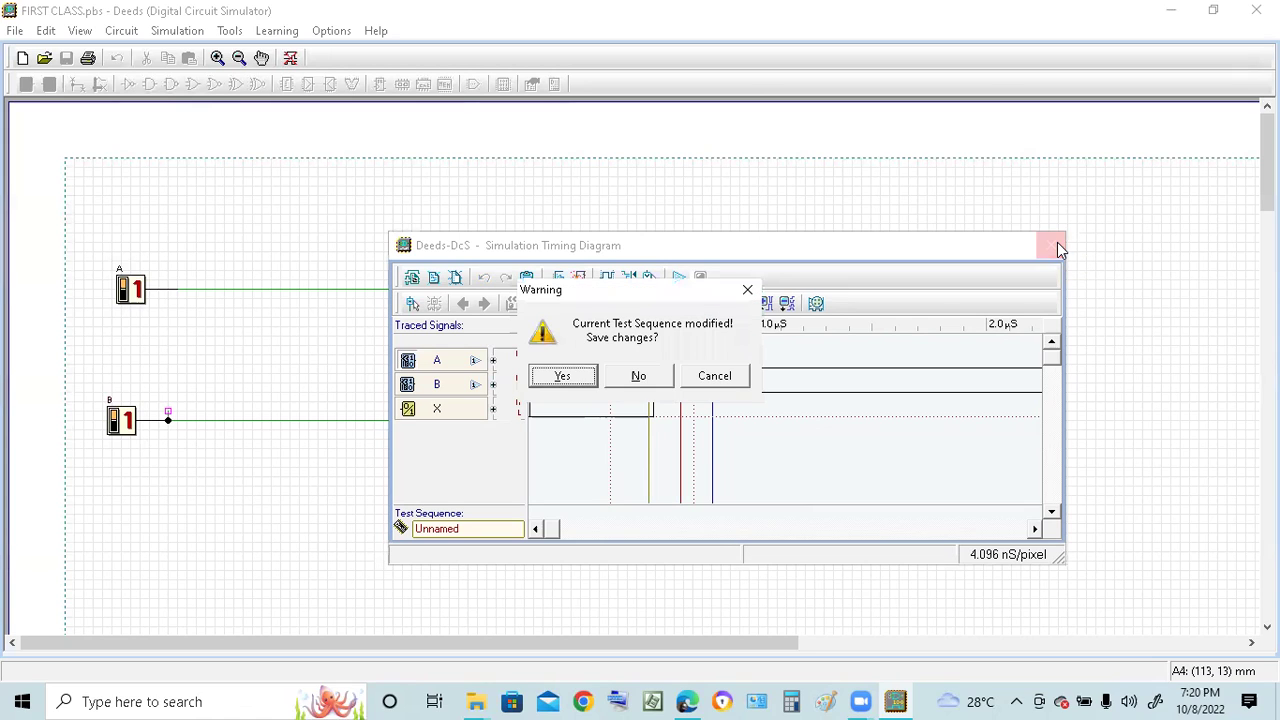
{"action": "left_click", "coordinate": [641, 376]}
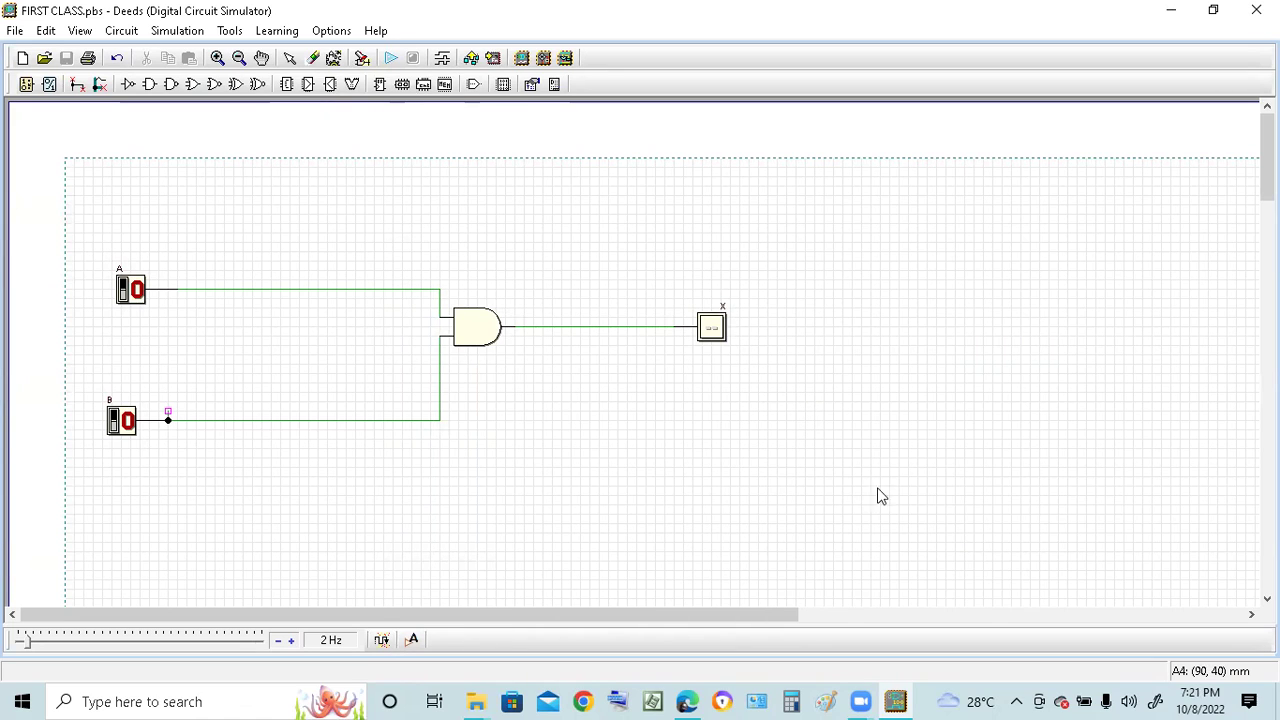
- Delete the entire AND gate circuit, including input switches A and B and output X, leaving the sheet empty
{"action": "left_click_drag", "start_coordinate": [3, 140], "coordinate": [103, 211]}
{"action": "left_click", "coordinate": [103, 218]}
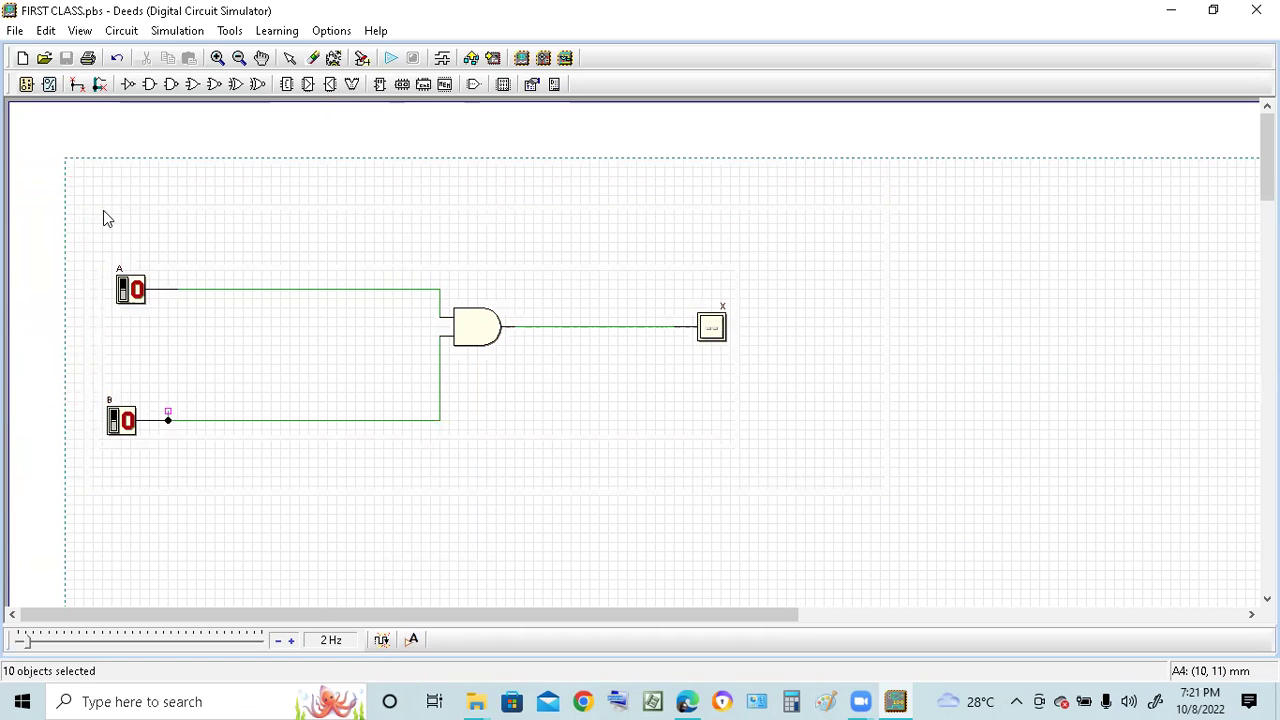
{"action": "left_click_drag", "start_coordinate": [843, 468], "coordinate": [108, 240]}
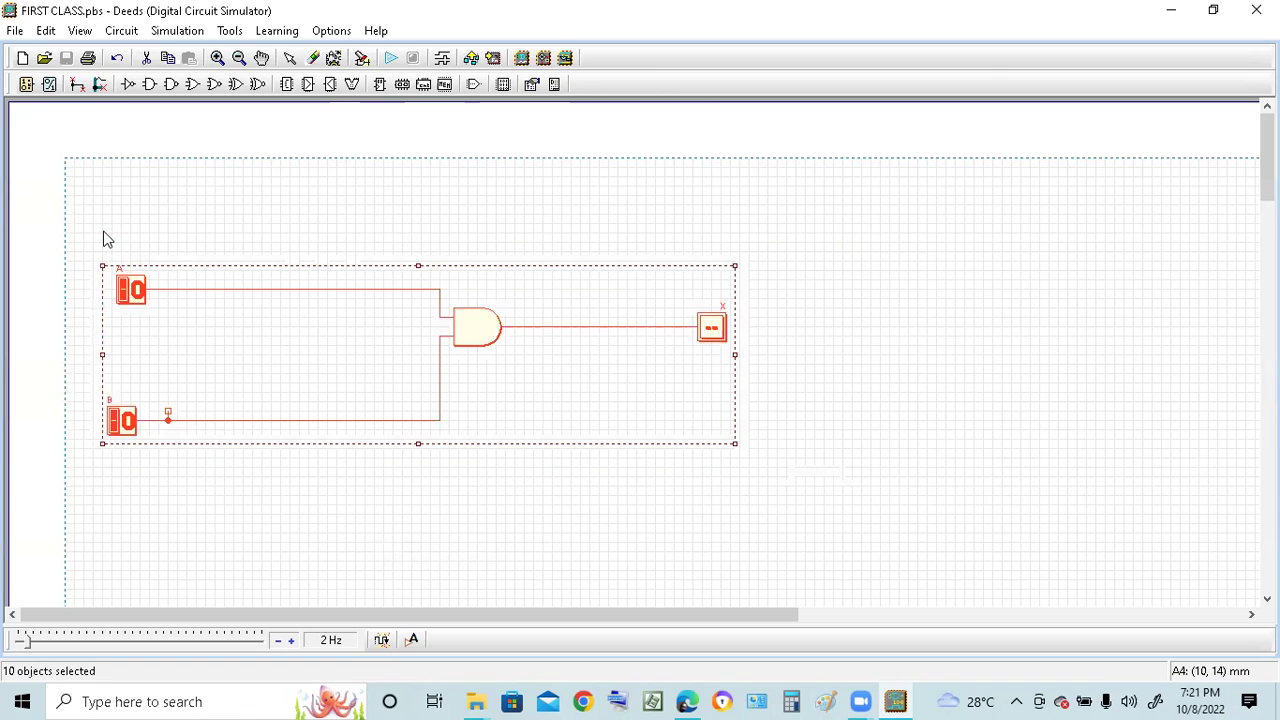
{"action": "left_click", "coordinate": [106, 240]}
{"action": "left_click_drag", "start_coordinate": [116, 232], "coordinate": [834, 514]}
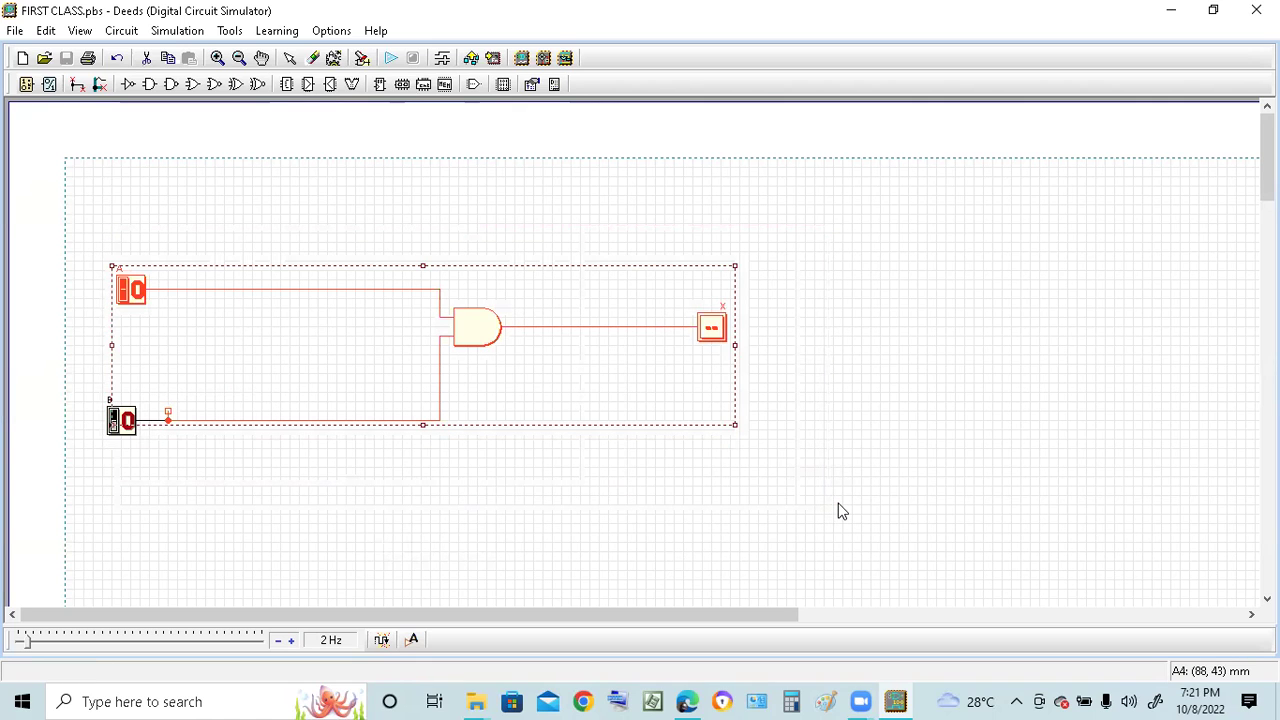
{"action": "key", "text": "Delete"}
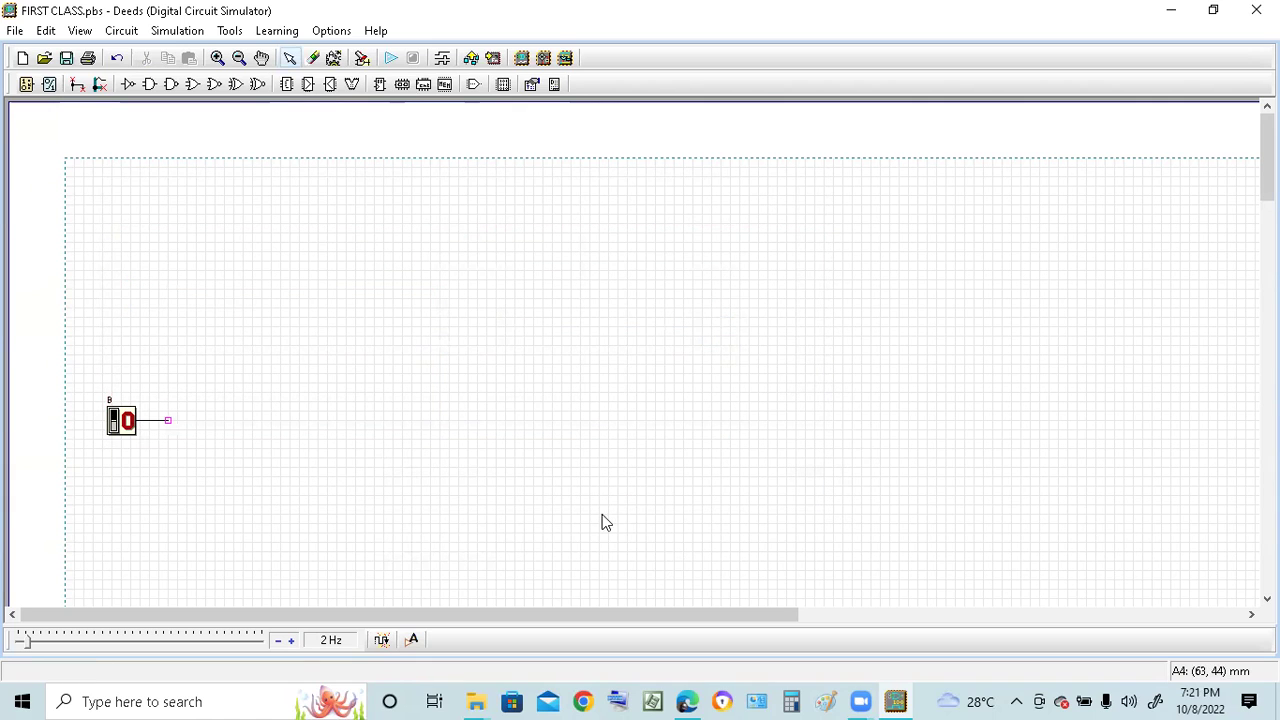
{"action": "left_click", "coordinate": [124, 420]}
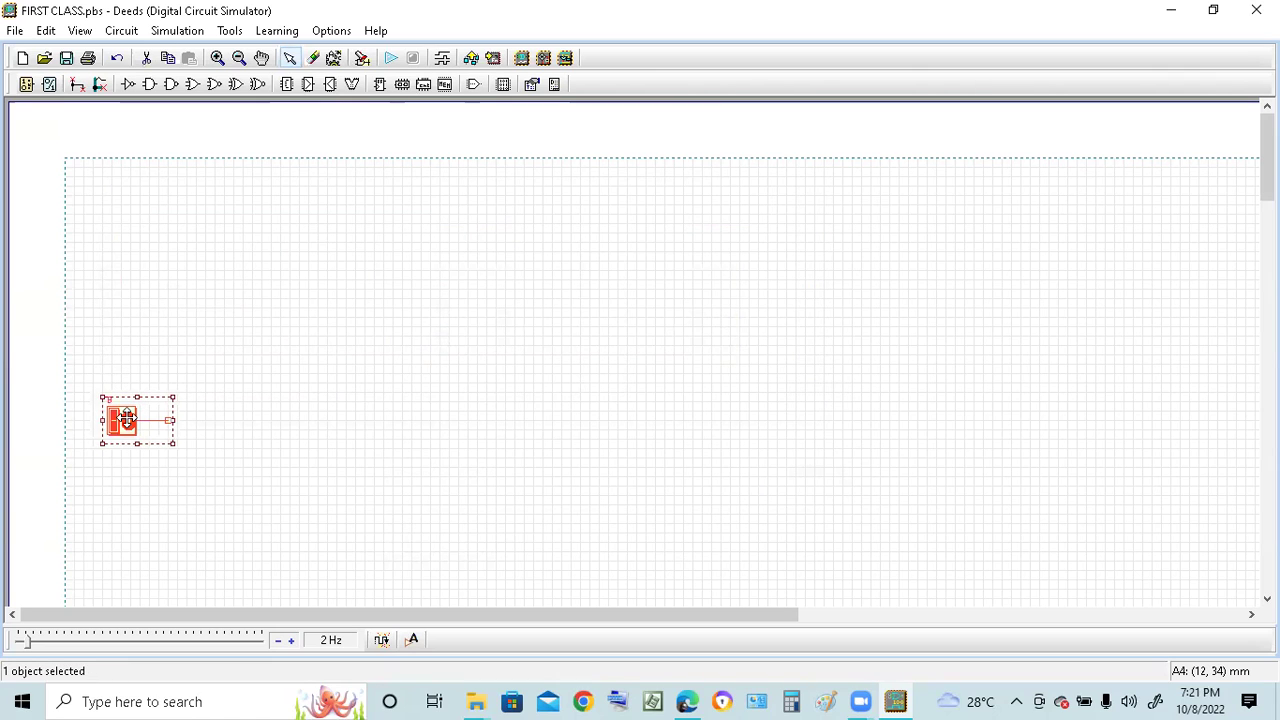
{"action": "key", "text": "Delete"}
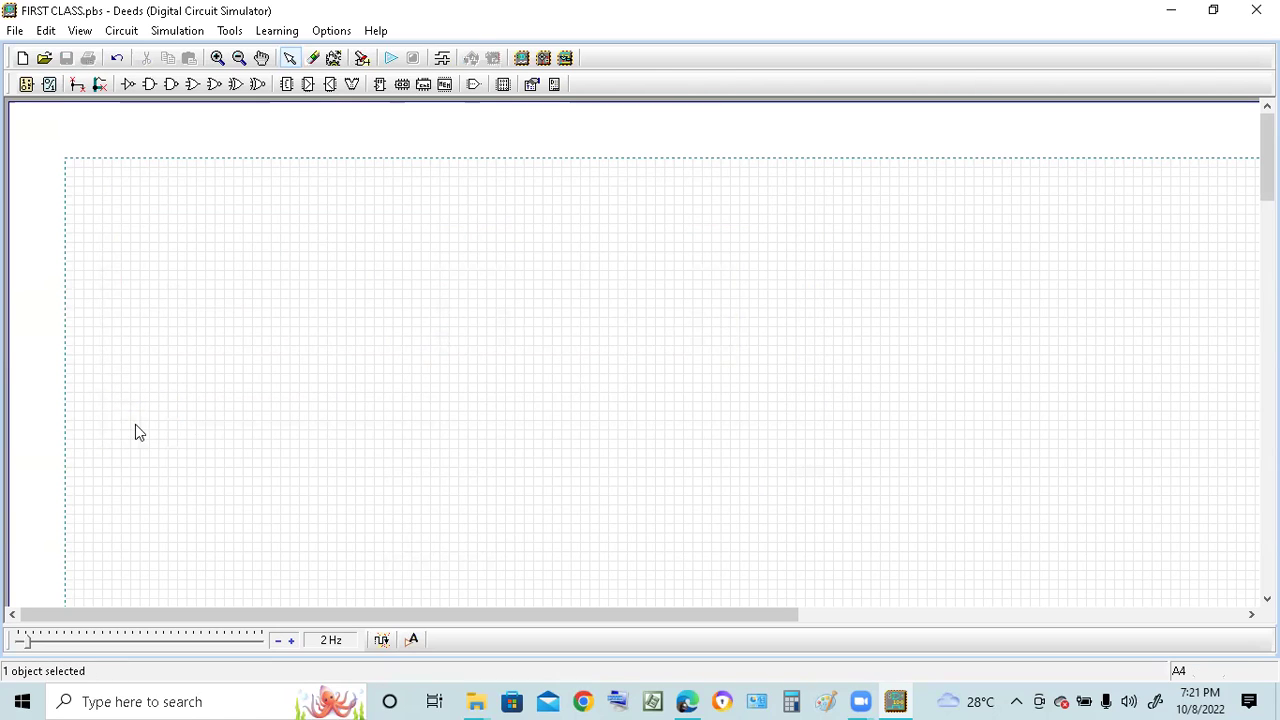
- Place a two-input XOR gate near the sheet's upper left and a two-input AND gate directly below it
{"action": "left_click", "coordinate": [237, 85]}
{"action": "left_click", "coordinate": [254, 112]}
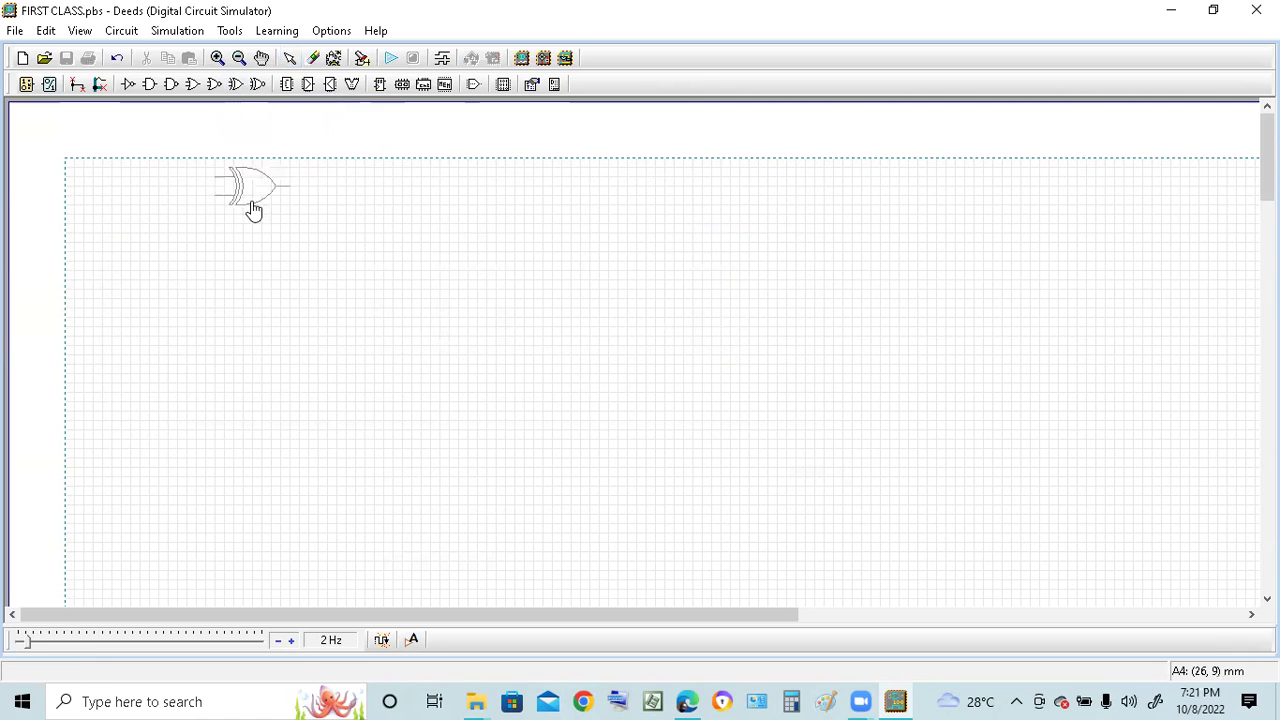
{"action": "left_click", "coordinate": [283, 270]}
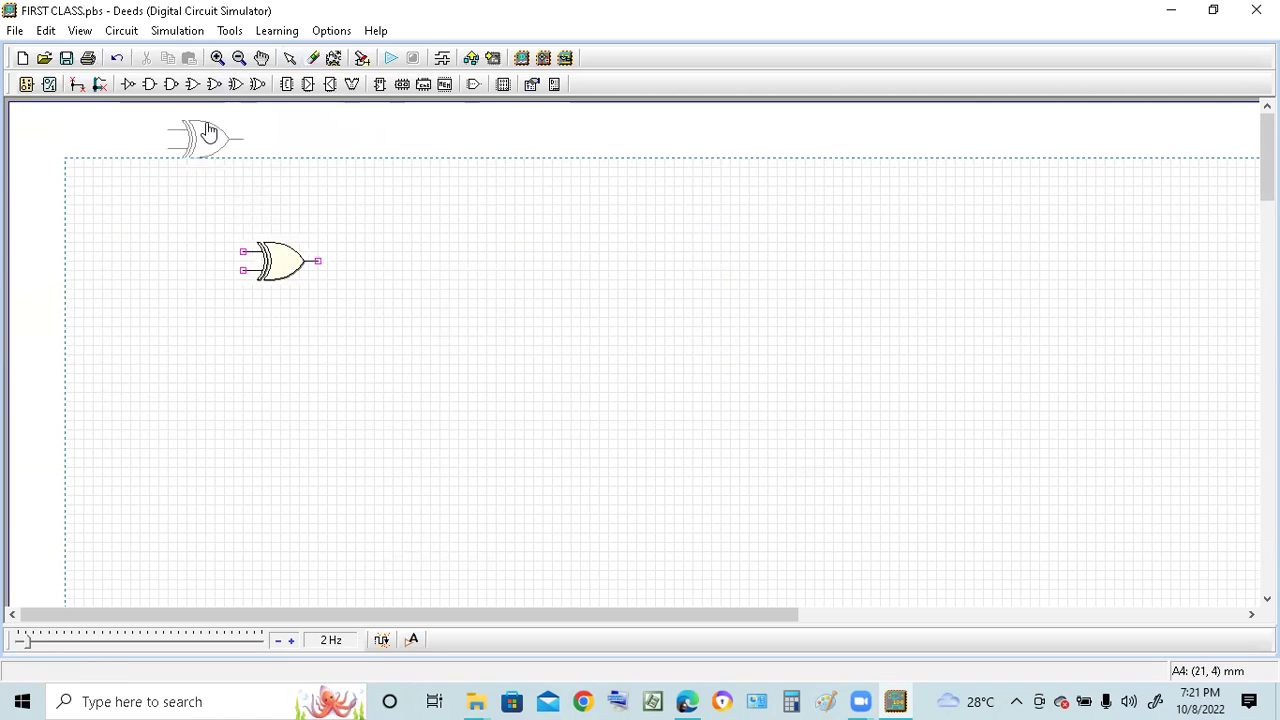
{"action": "left_click", "coordinate": [150, 85]}
{"action": "left_click", "coordinate": [185, 109]}
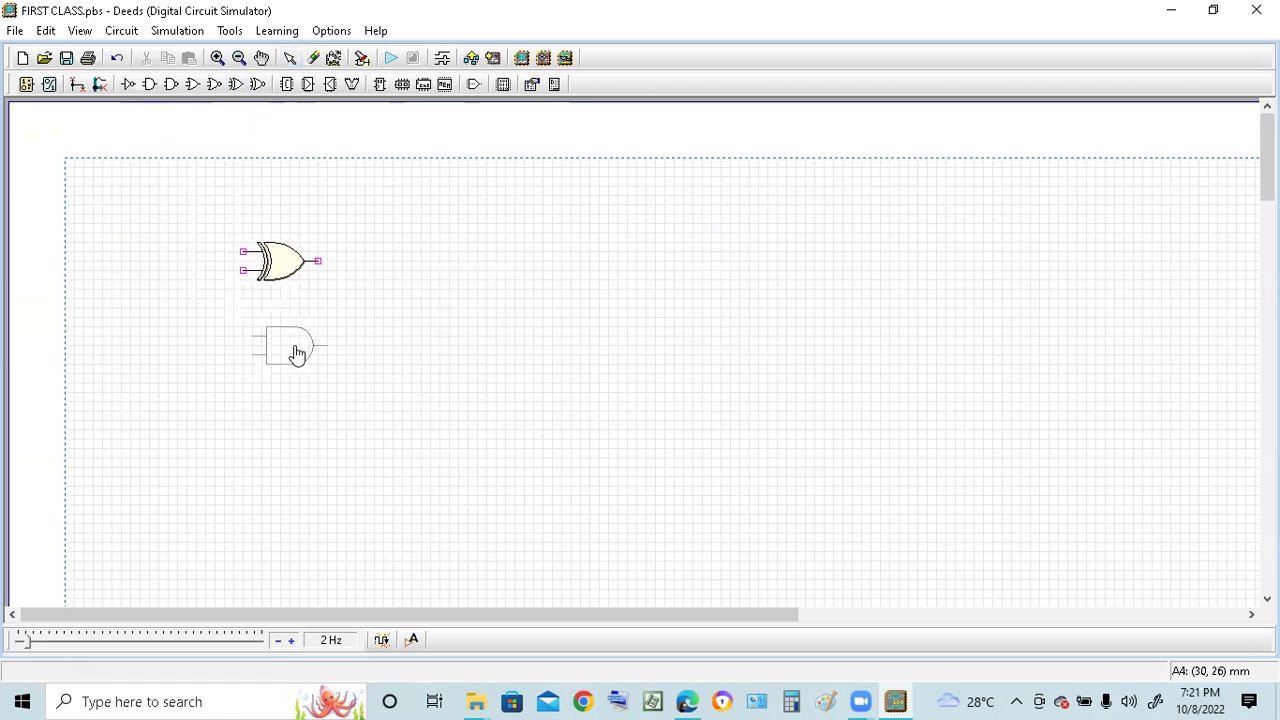
{"action": "left_click", "coordinate": [283, 364]}
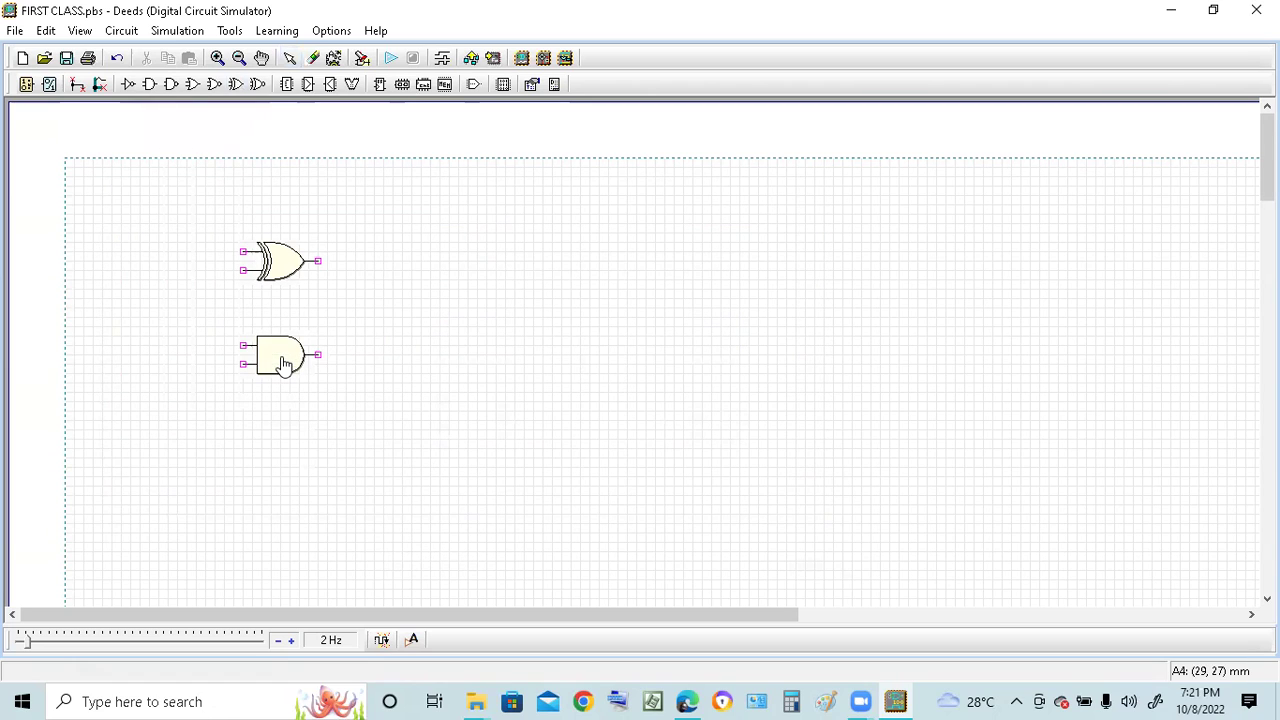
{"action": "key", "text": "Escape"}
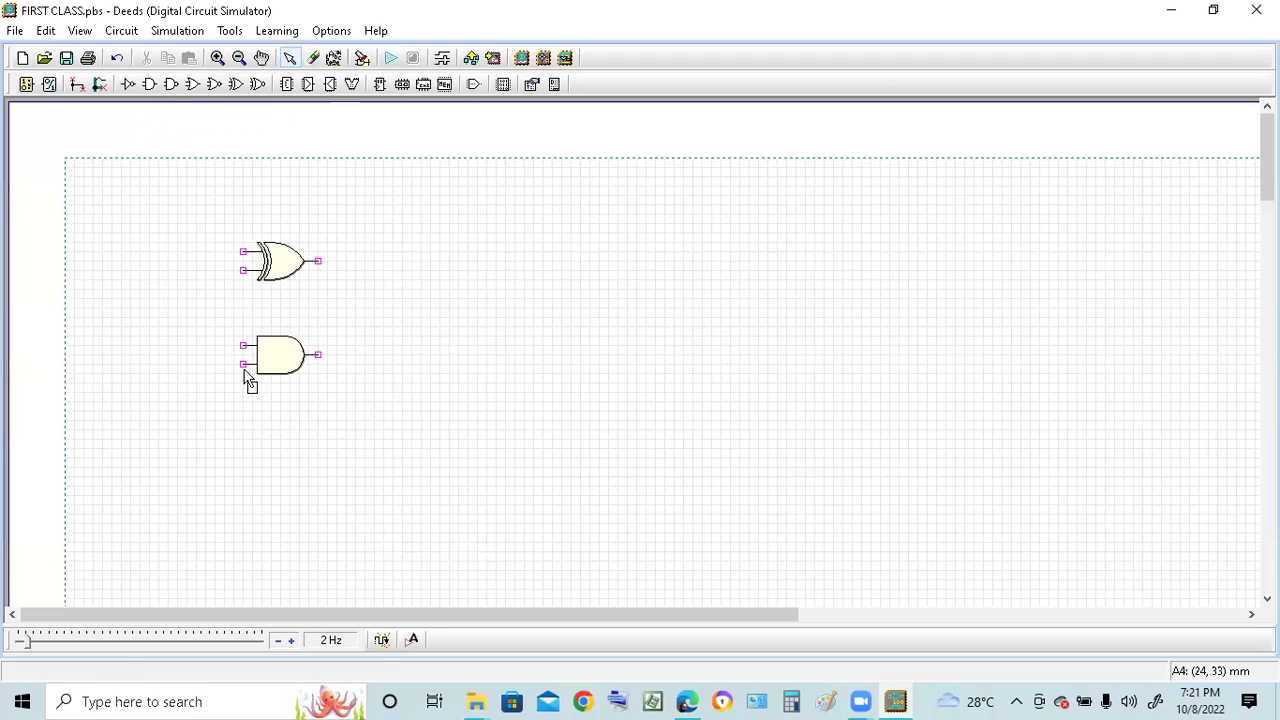
- Wire the XOR gate's upper input to the AND gate's upper input, routing the wire around the left of both gates
{"action": "left_click", "coordinate": [77, 84]}
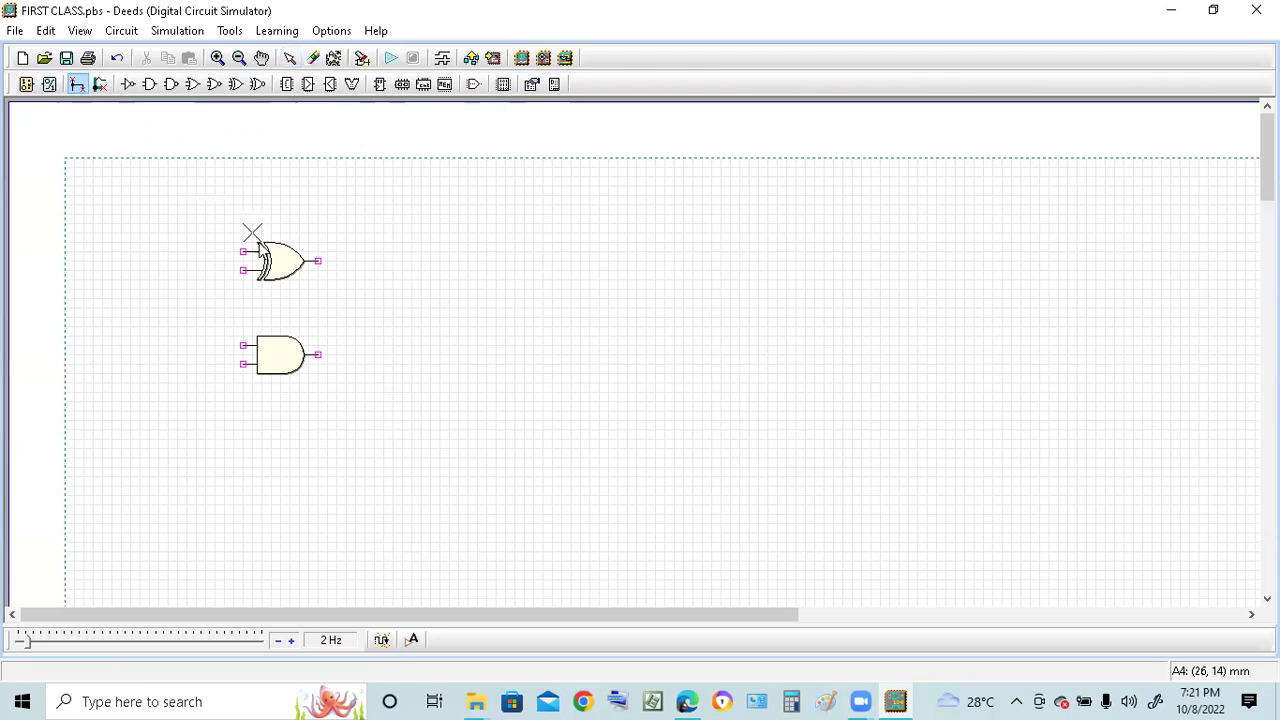
{"action": "left_click", "coordinate": [244, 252]}
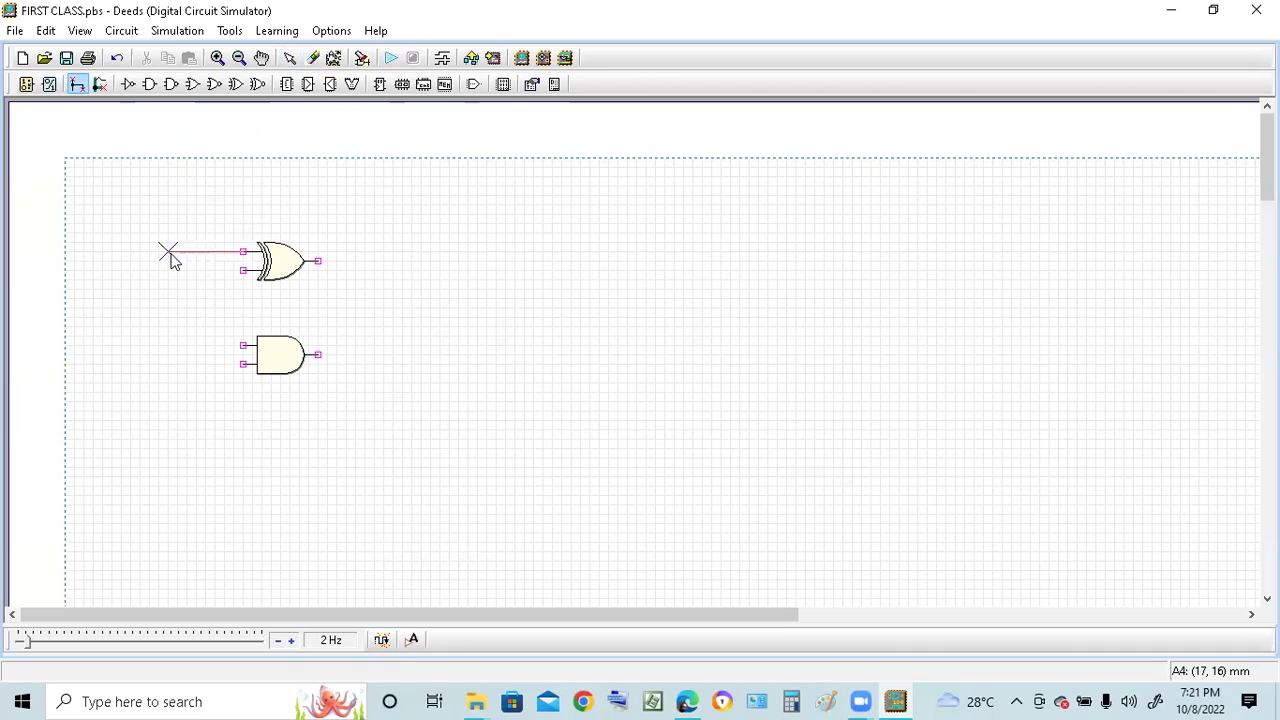
{"action": "left_click", "coordinate": [168, 252]}
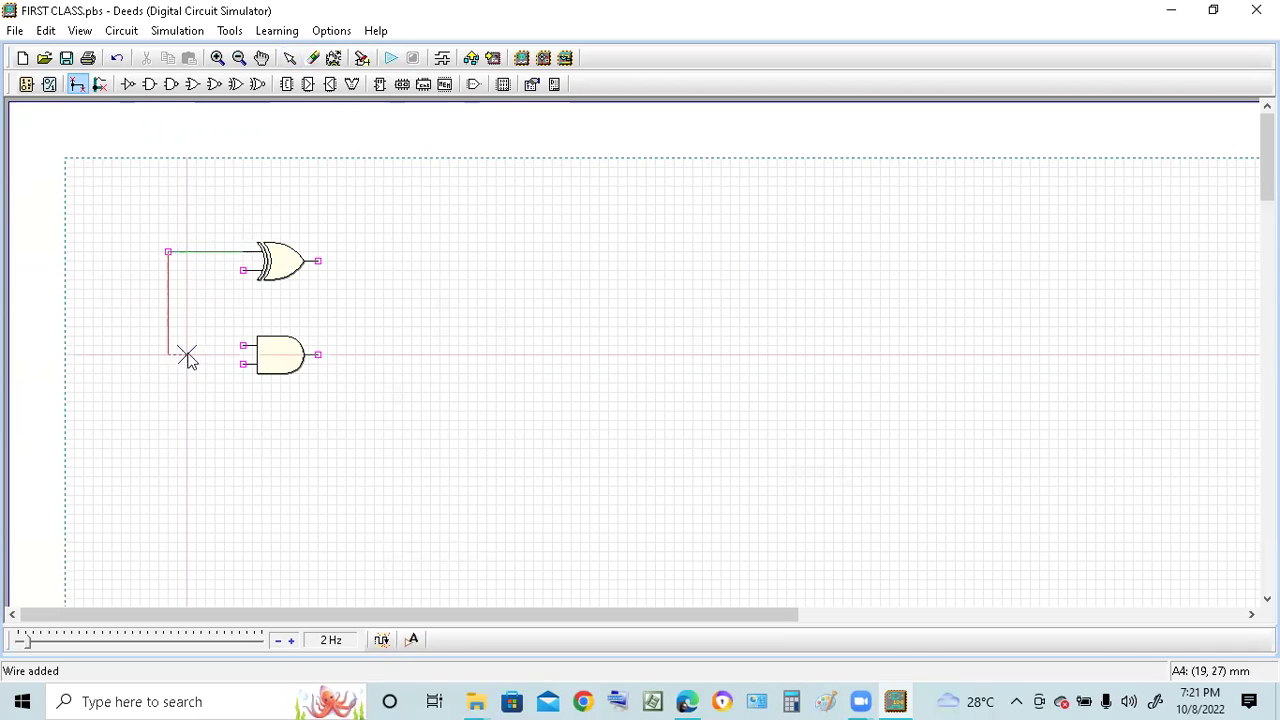
{"action": "left_click", "coordinate": [243, 348]}
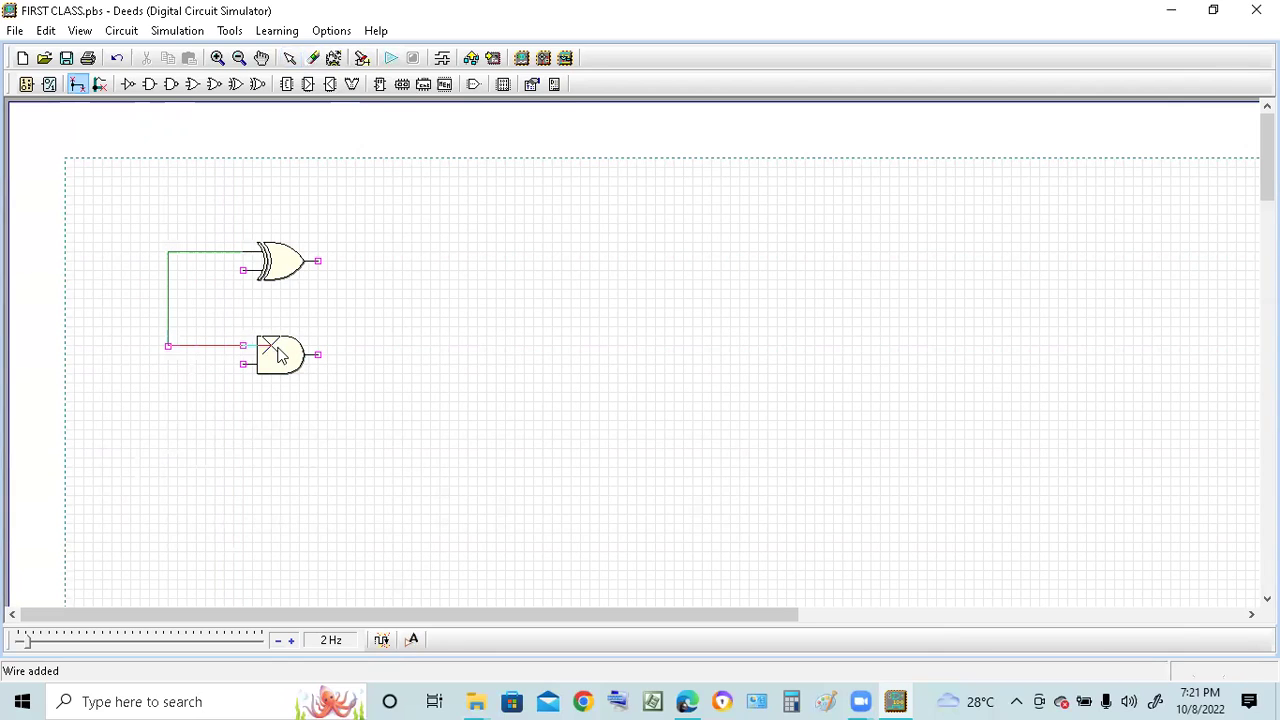
{"action": "left_click", "coordinate": [241, 347]}
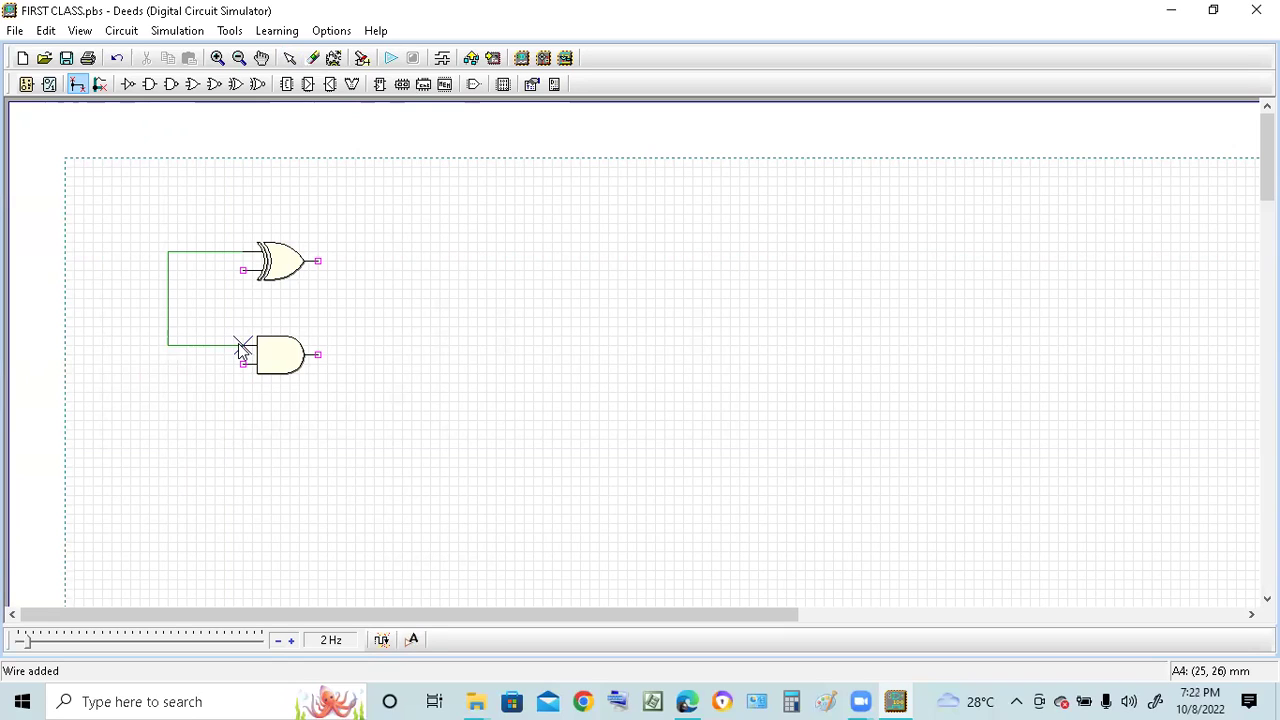
- Wire the XOR gate's lower input to the AND gate's lower input, routing it inside the first wire loop
{"action": "left_click", "coordinate": [77, 86]}
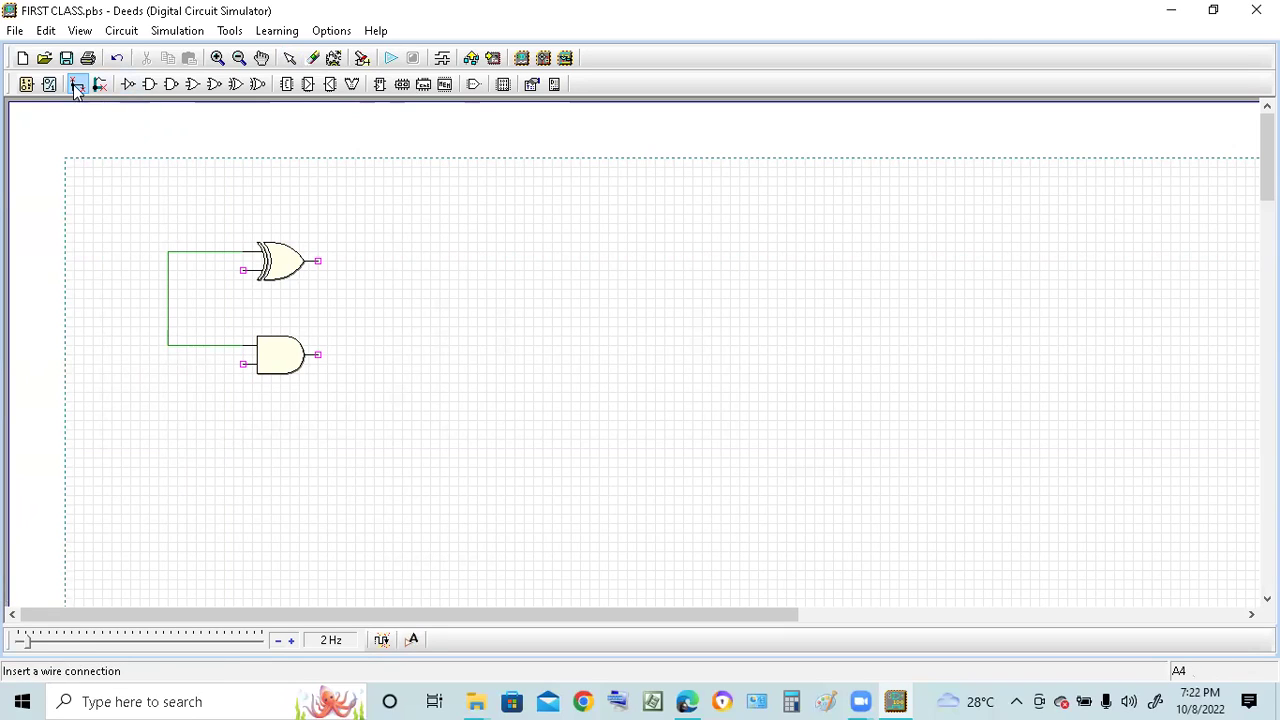
{"action": "left_click", "coordinate": [243, 271]}
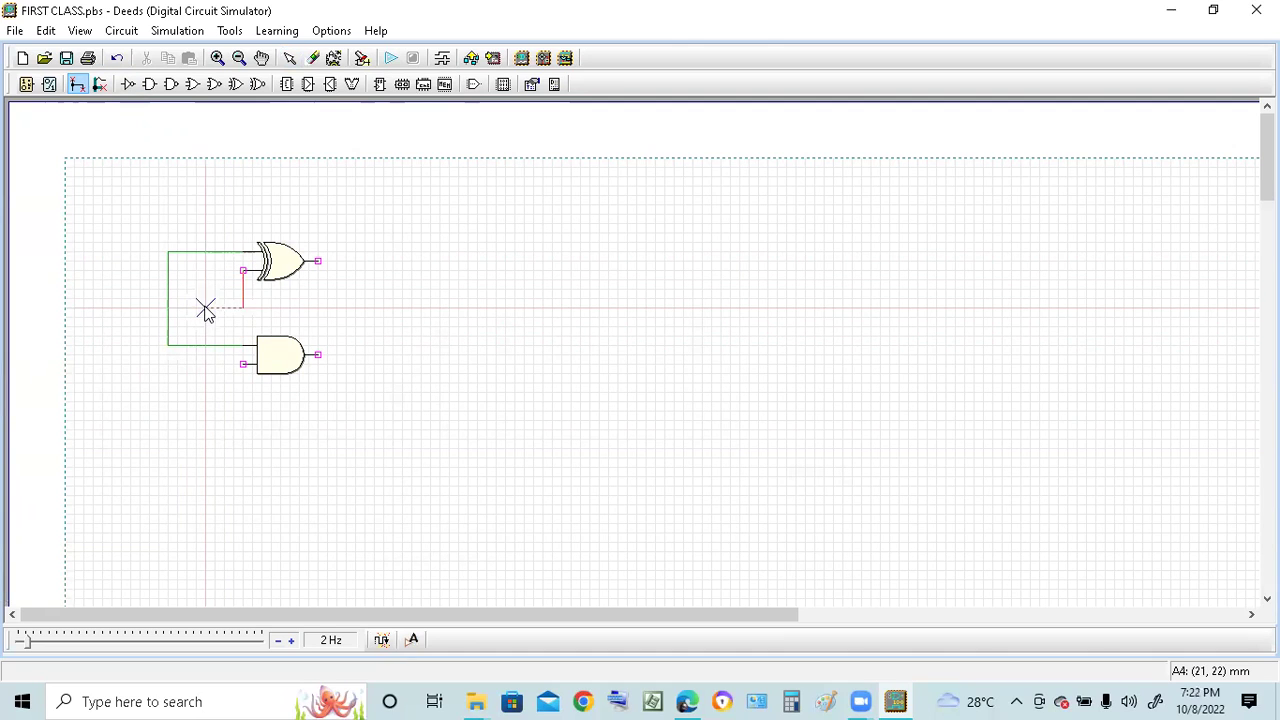
{"action": "left_click", "coordinate": [194, 352]}
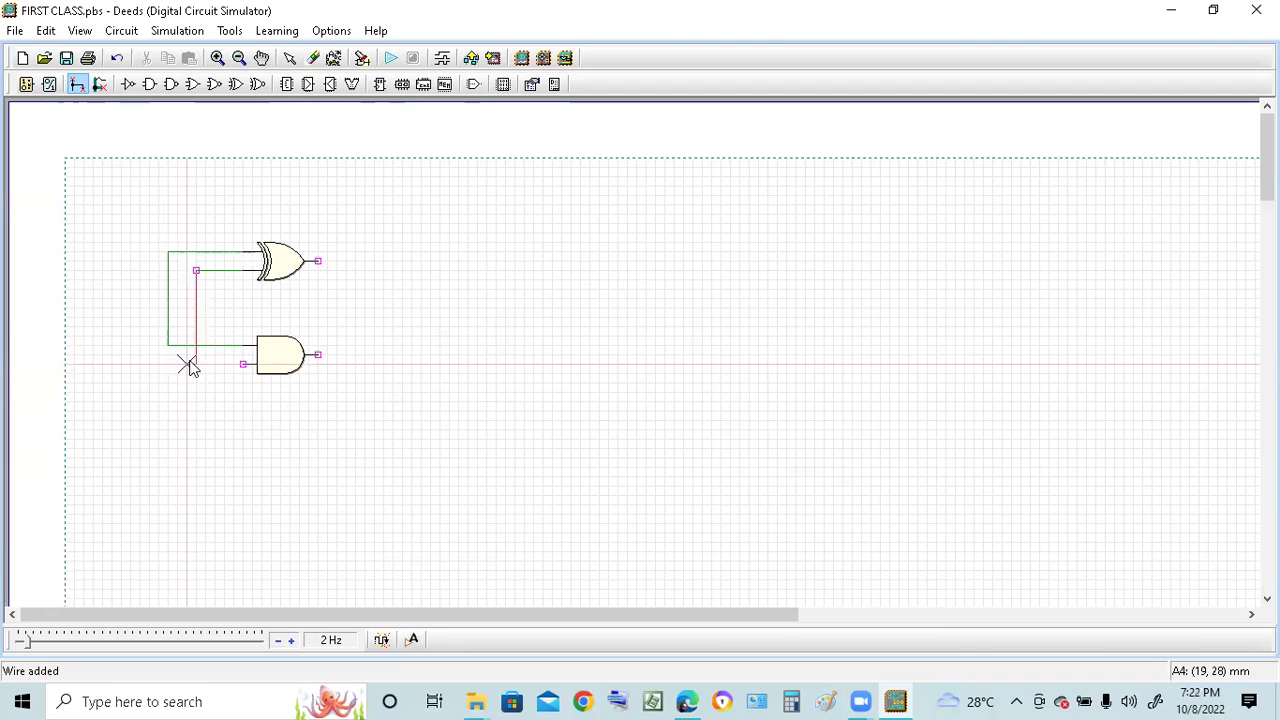
{"action": "left_click", "coordinate": [244, 364]}
{"action": "key", "text": "Escape"}
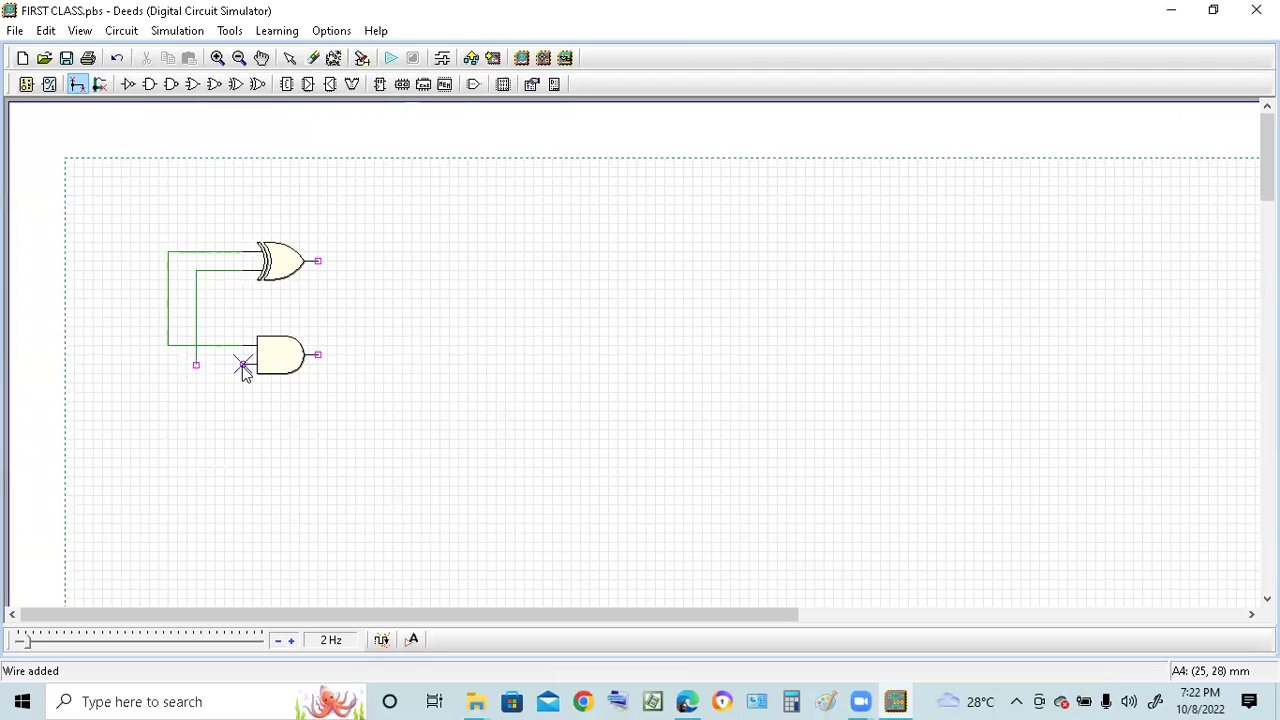
{"action": "left_click", "coordinate": [197, 366]}
{"action": "left_click", "coordinate": [244, 365]}
{"action": "left_click", "coordinate": [244, 366]}
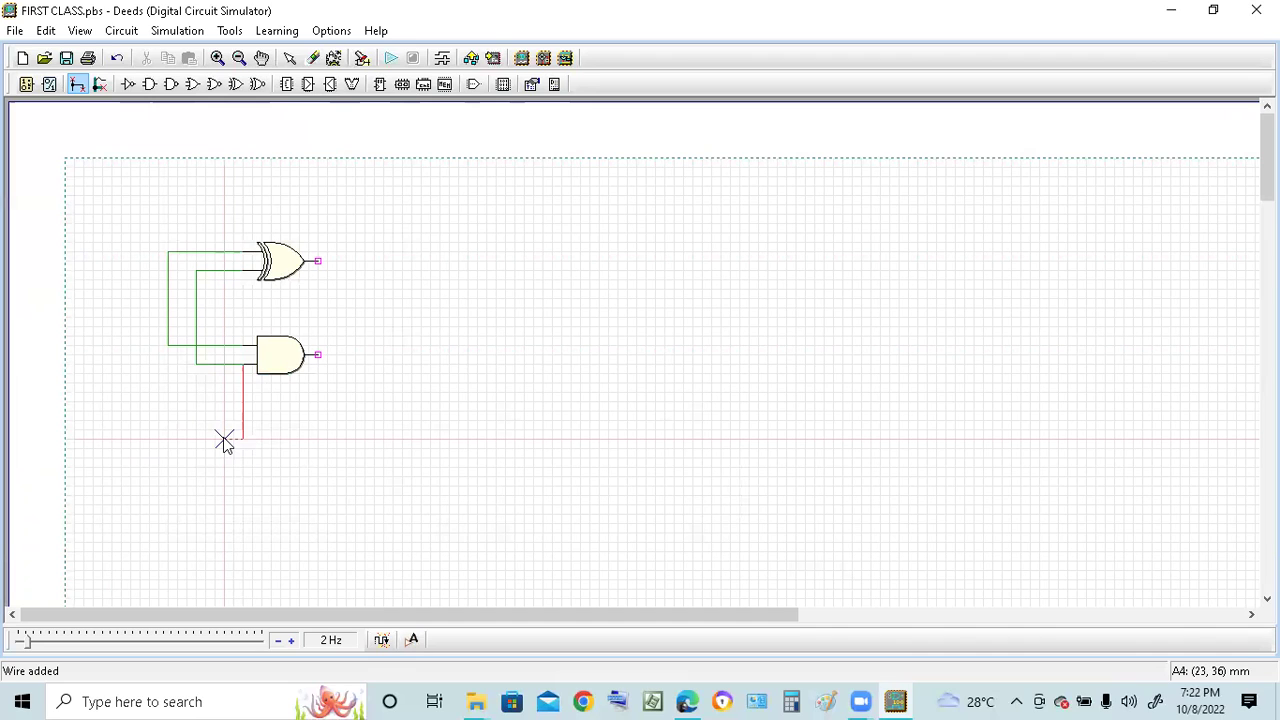
{"action": "key", "text": "Escape"}
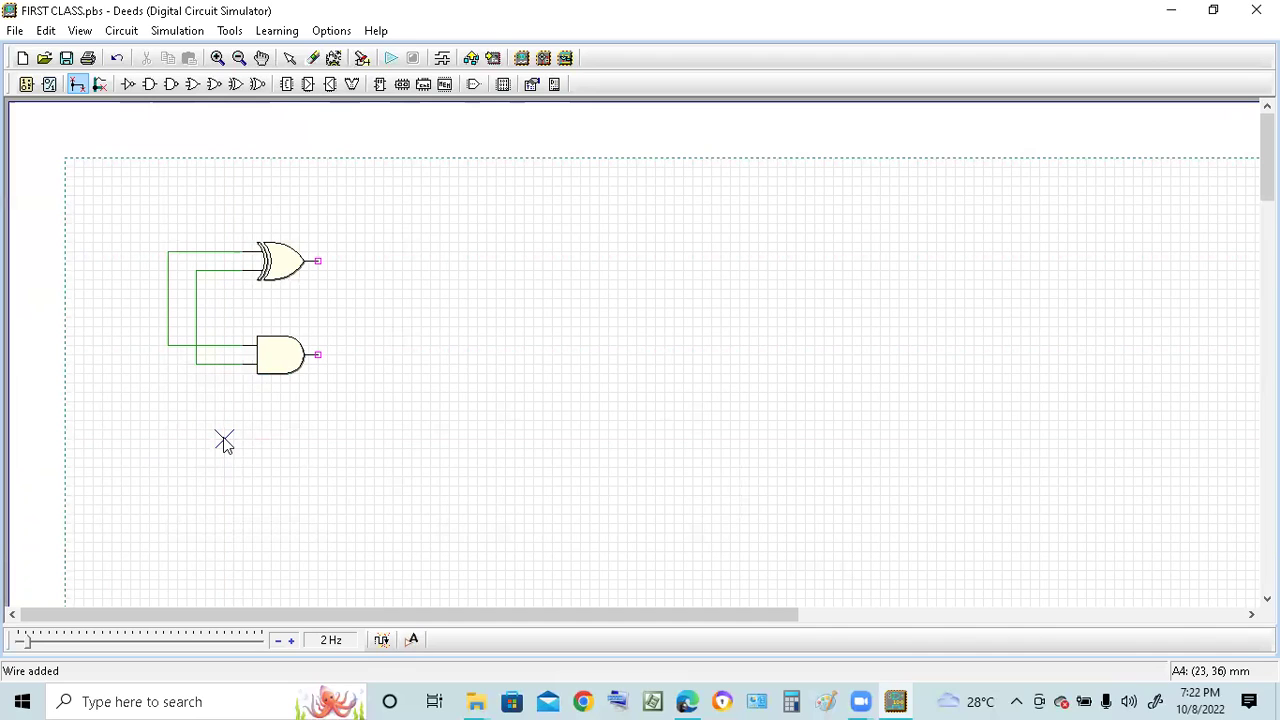
{"action": "key", "text": "Escape"}
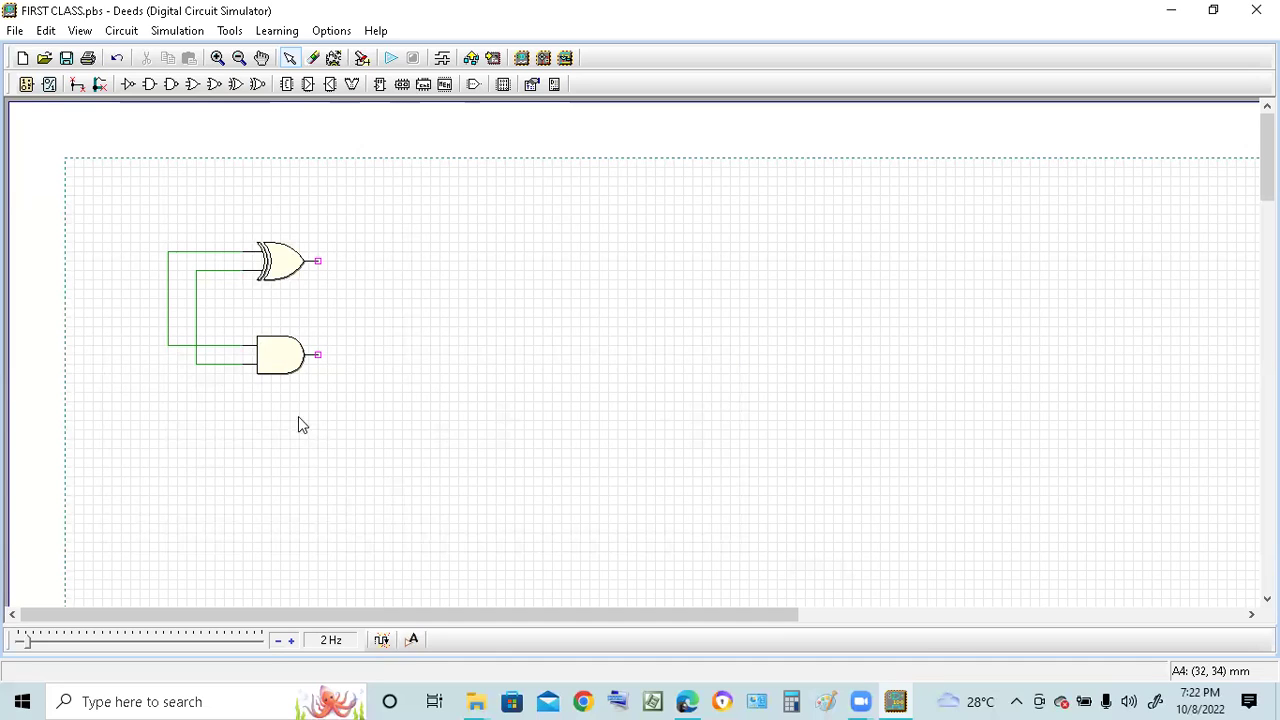
- Place two input switches left of the gates, labelled A for the upper one and B for the lower one
{"action": "left_click", "coordinate": [27, 86]}
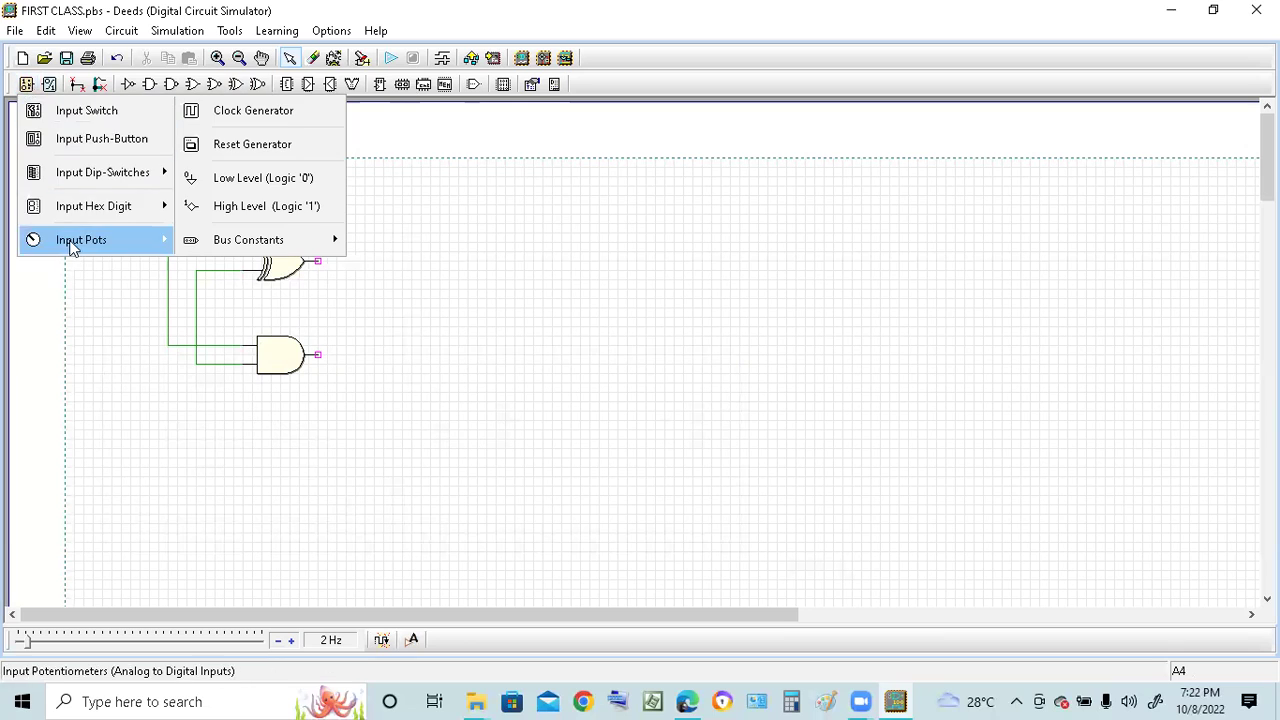
{"action": "left_click", "coordinate": [78, 109]}
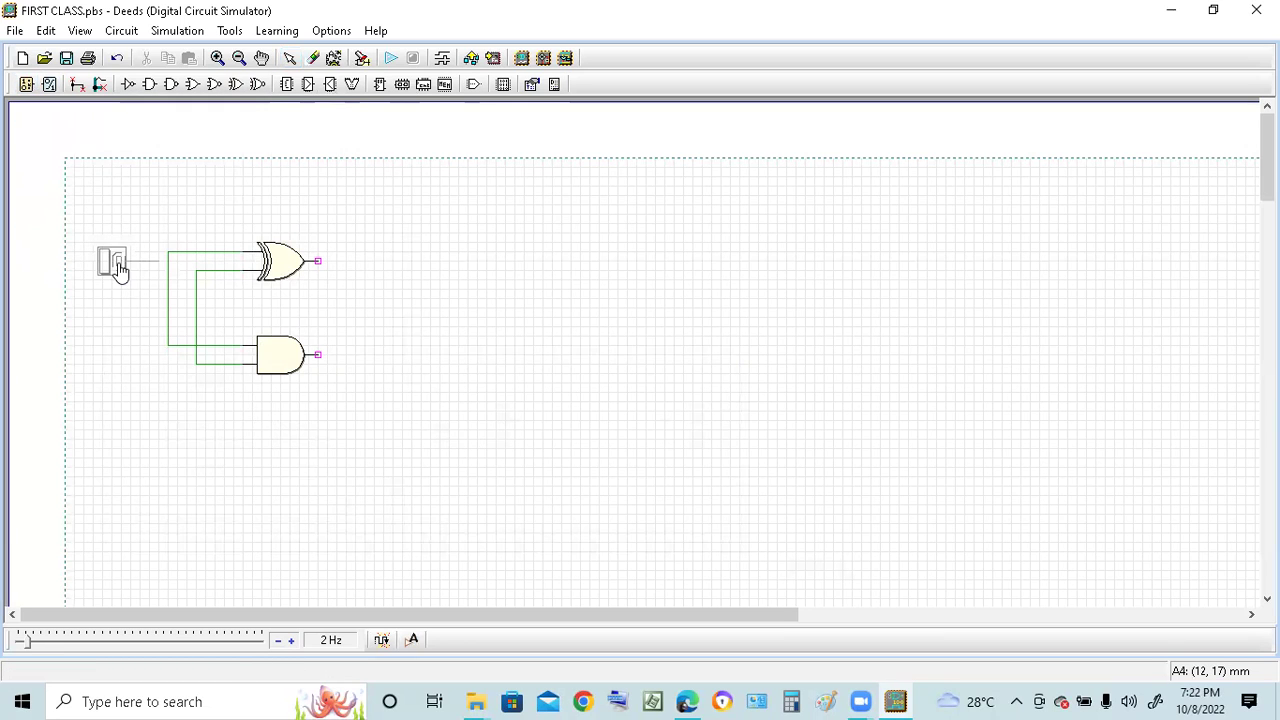
{"action": "left_click", "coordinate": [122, 270]}
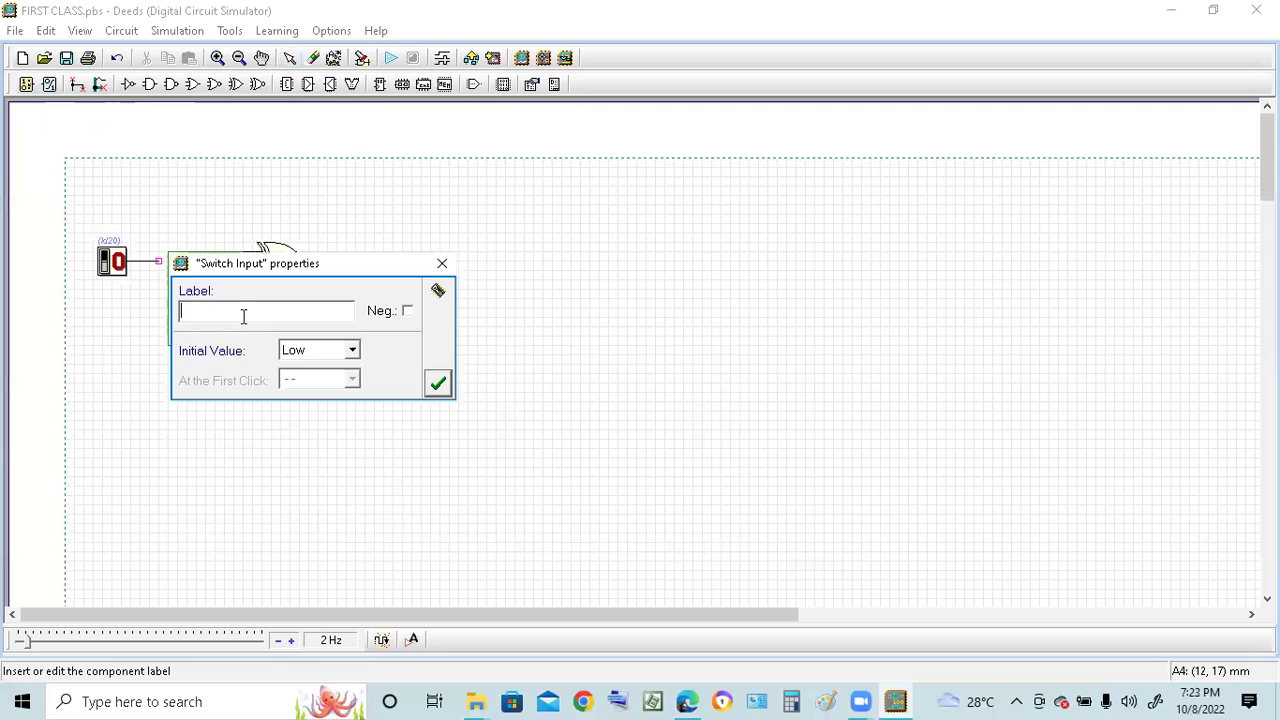
{"action": "type", "text": "A"}
{"action": "left_click", "coordinate": [437, 386]}
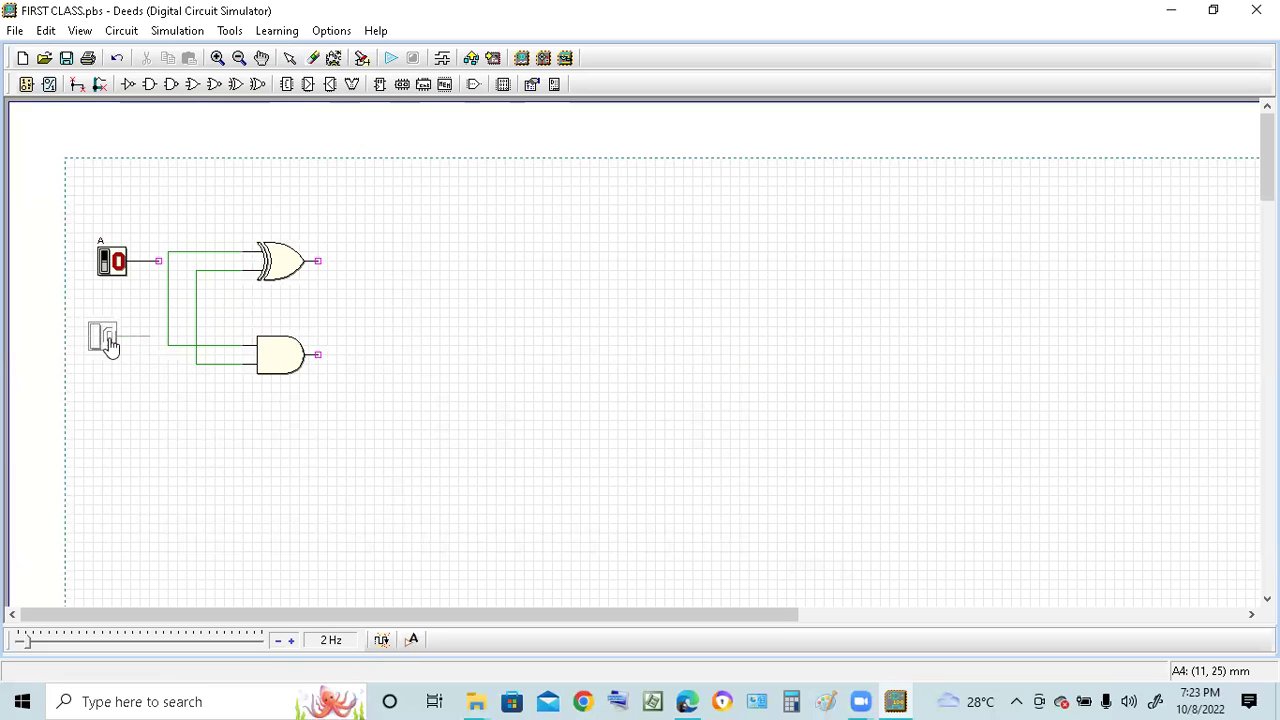
{"action": "left_click", "coordinate": [110, 341]}
{"action": "type", "text": "B"}
{"action": "left_click", "coordinate": [430, 460]}
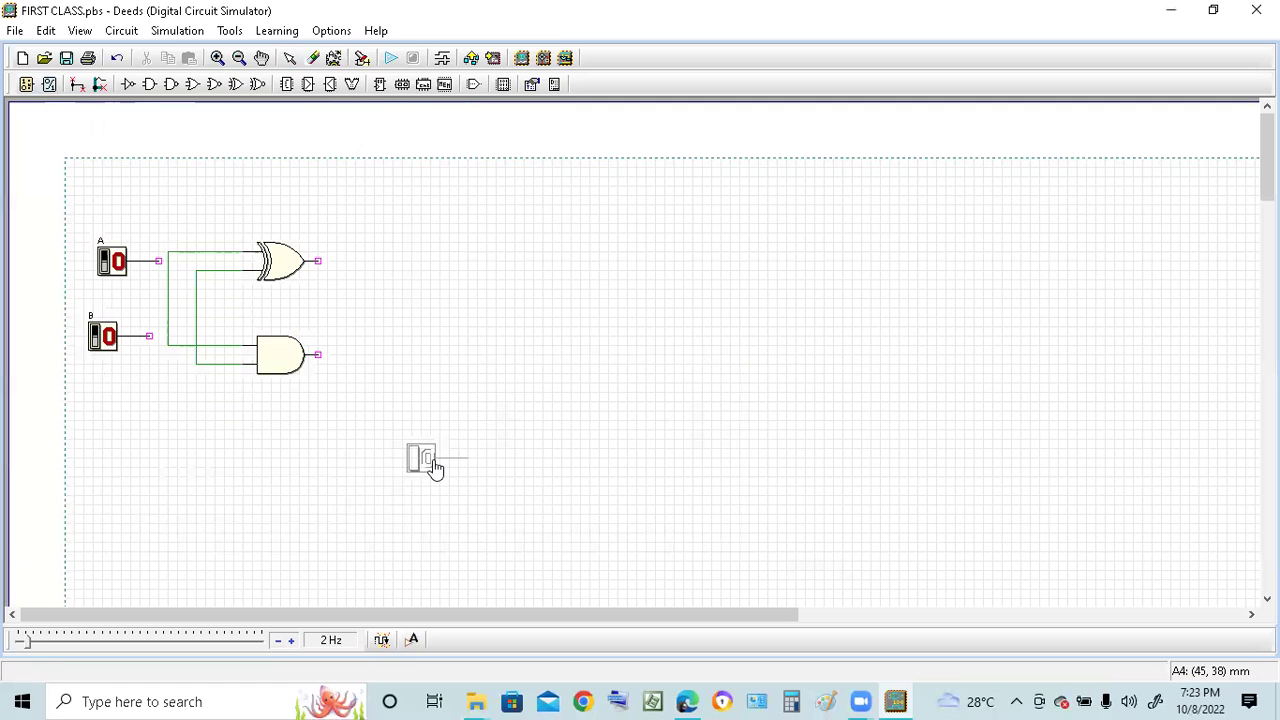
{"action": "key", "text": "Escape"}
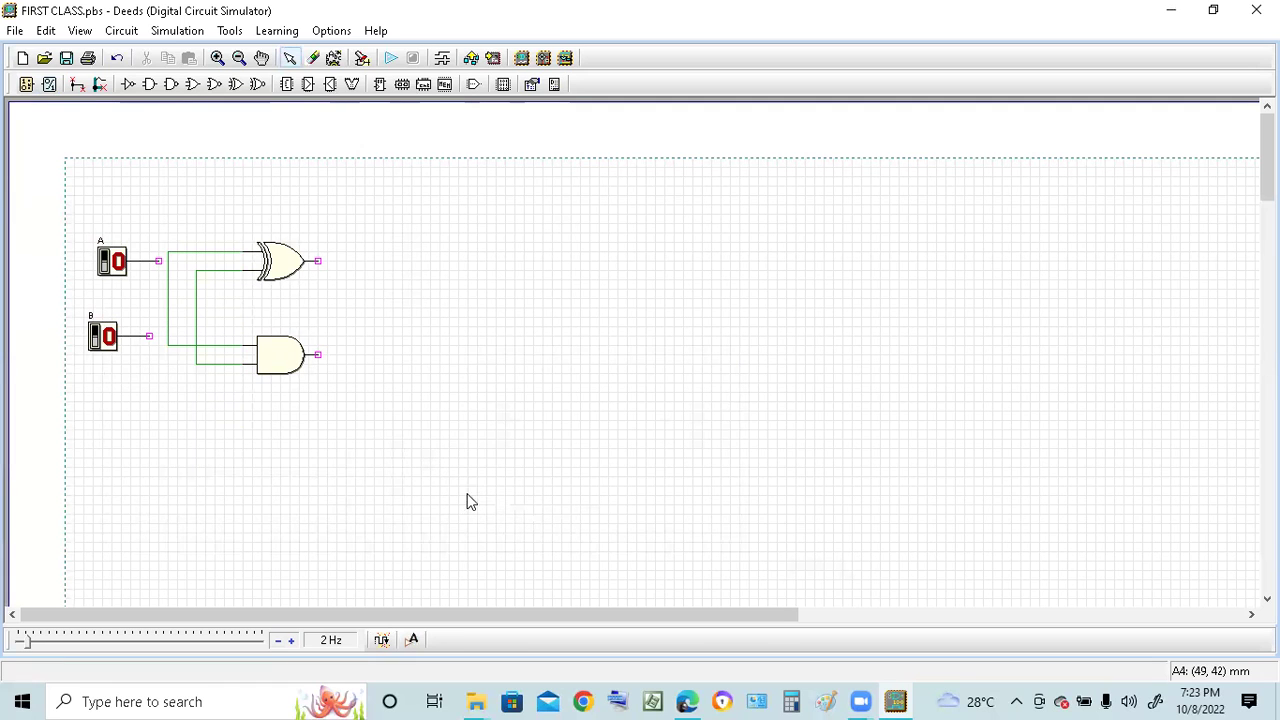
- Move the whole circuit, both switches, both gates and their wires, rightward and slightly down on the sheet
{"action": "left_click_drag", "start_coordinate": [556, 467], "coordinate": [80, 223]}
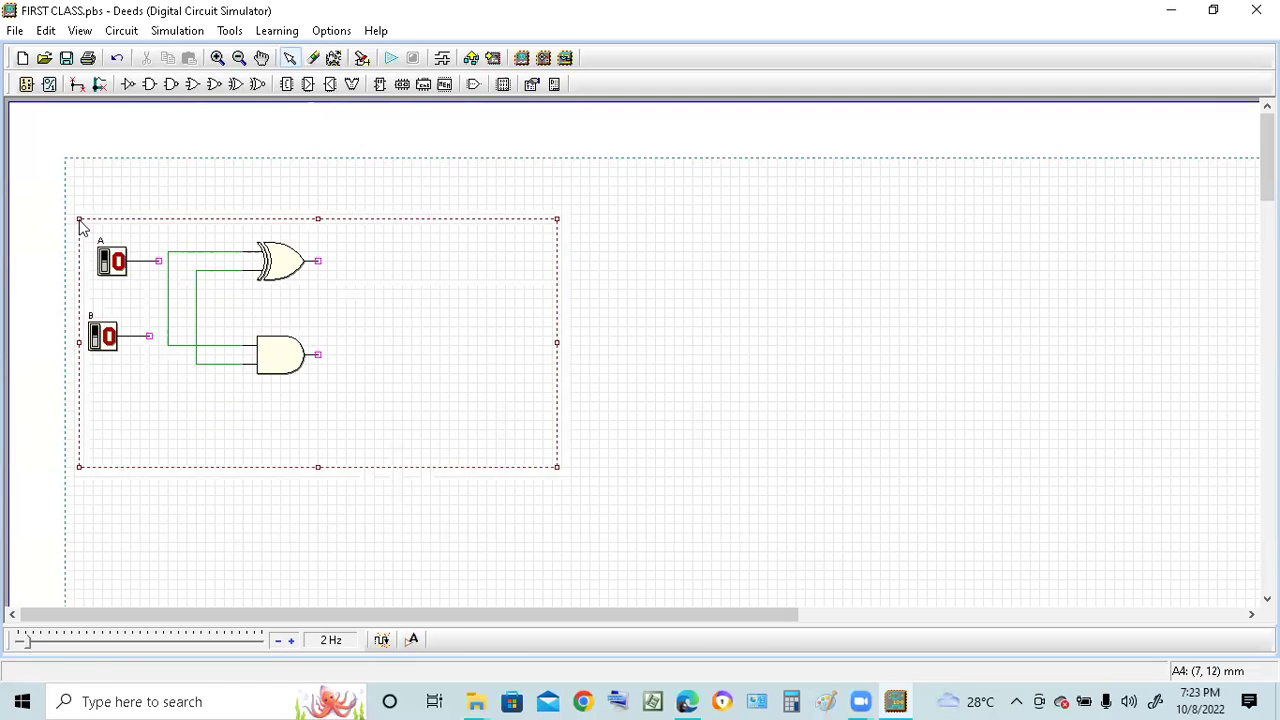
{"action": "left_click_drag", "start_coordinate": [203, 280], "coordinate": [520, 326]}
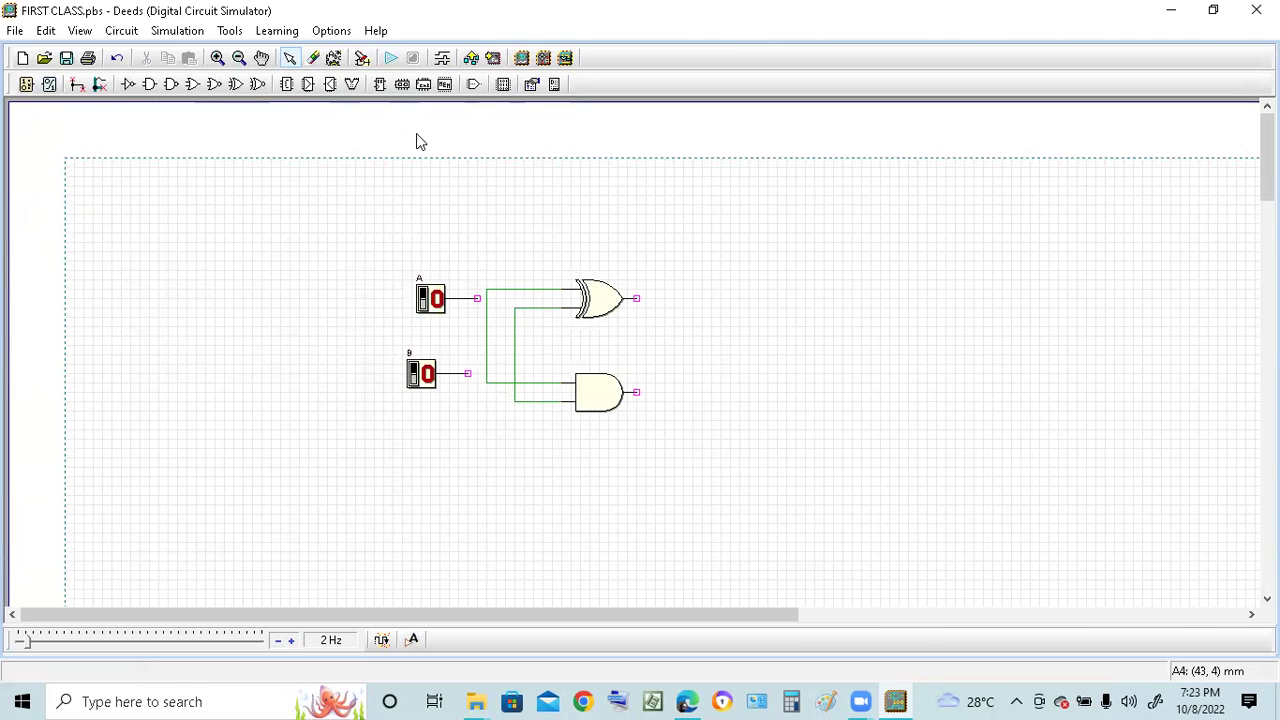
{"action": "left_click", "coordinate": [217, 60]}
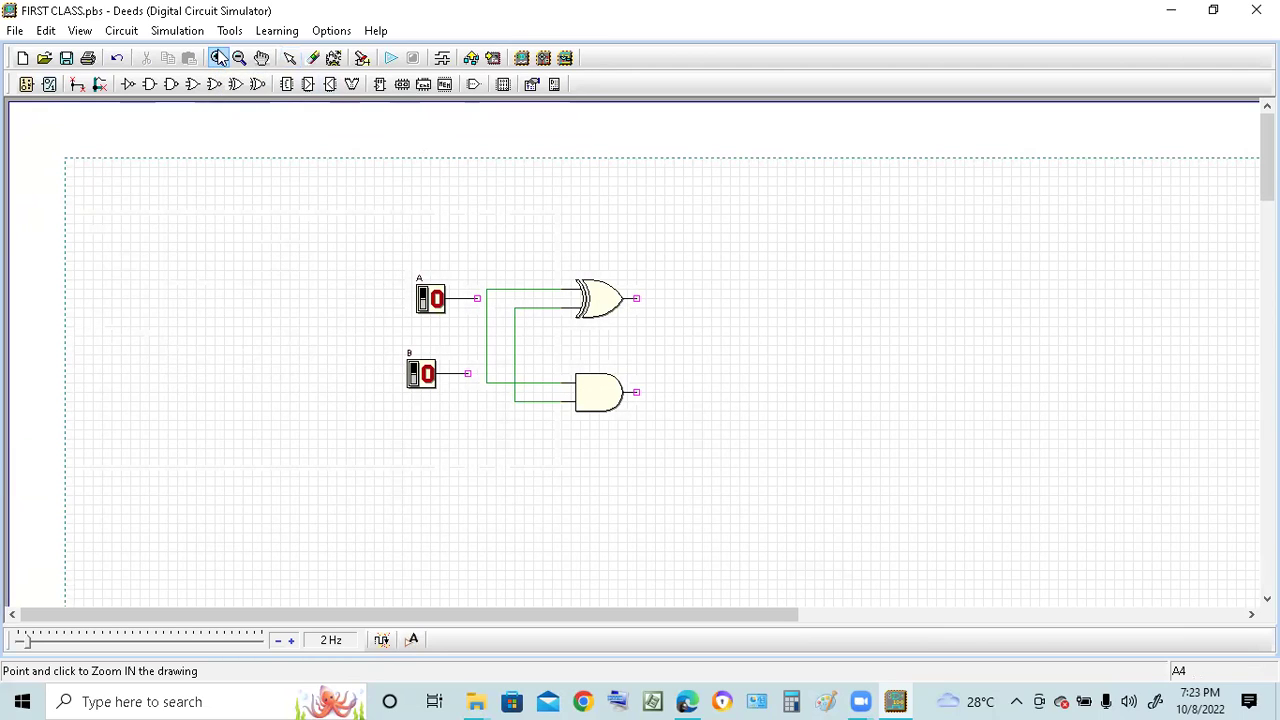
{"action": "left_click", "coordinate": [231, 184]}
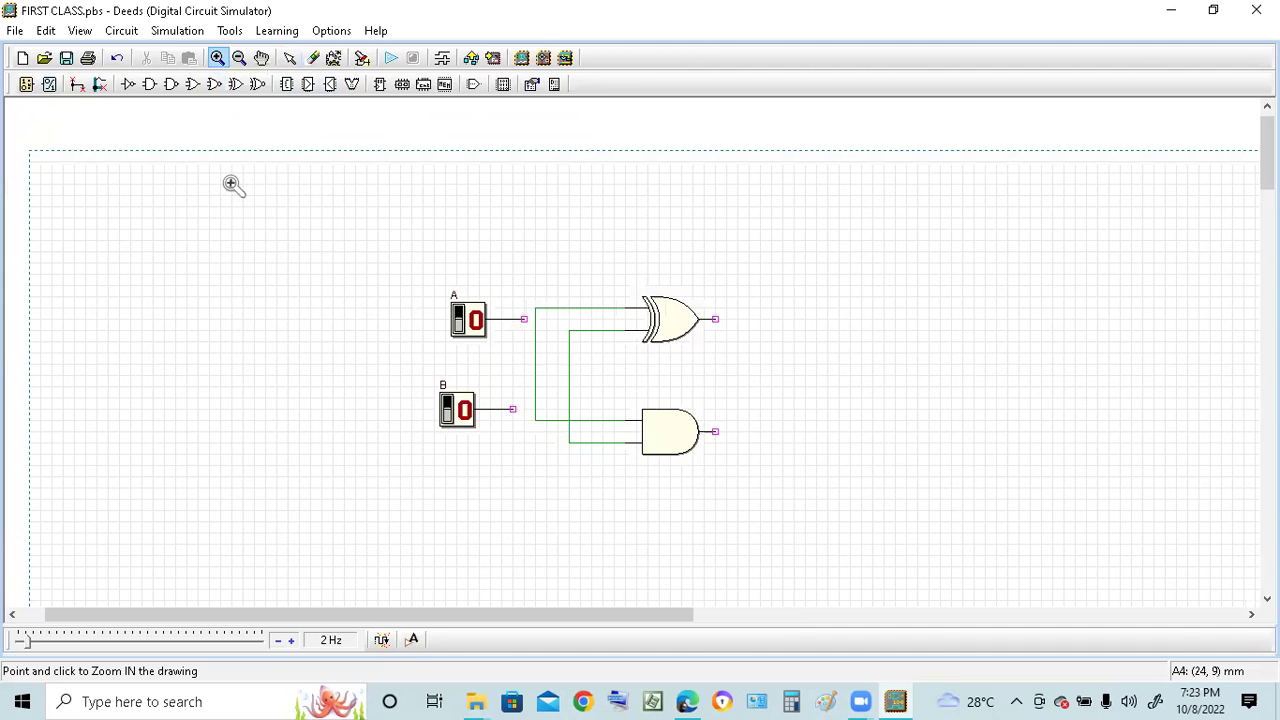
- Place a one-bit output display to the right of the XOR gate's output and label it SUM
{"action": "left_click", "coordinate": [489, 266]}
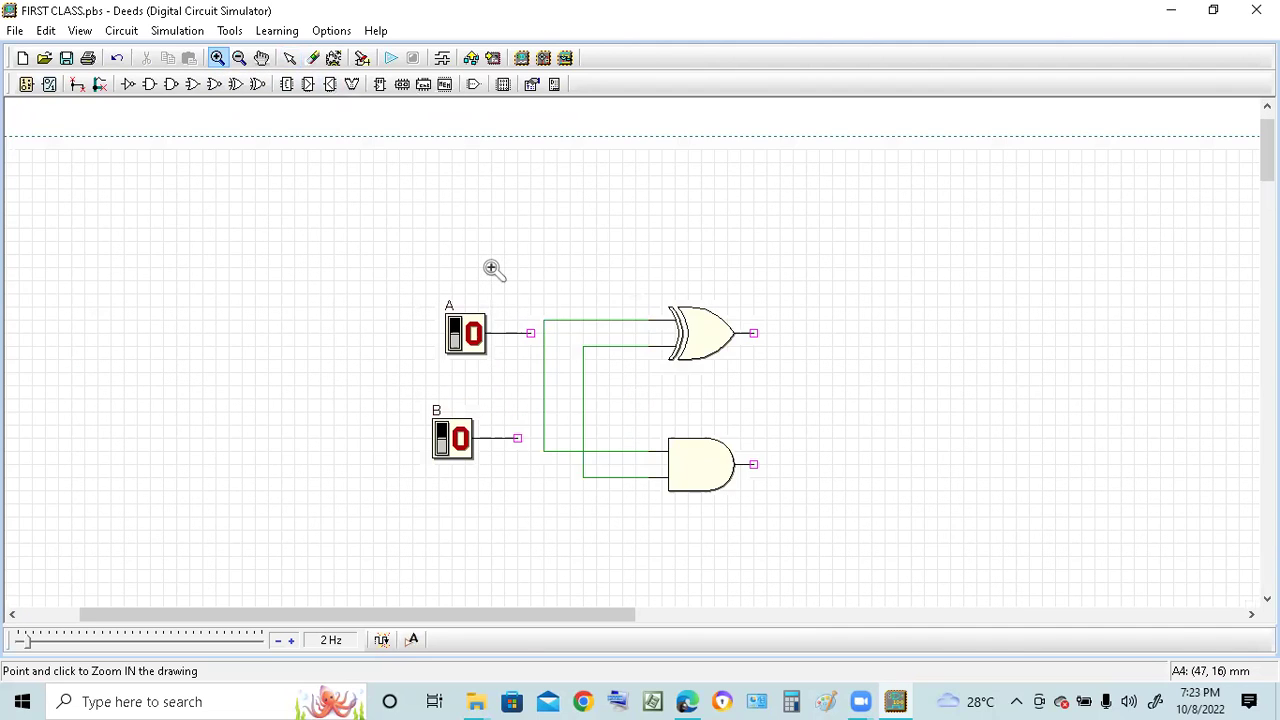
{"action": "left_click", "coordinate": [497, 268]}
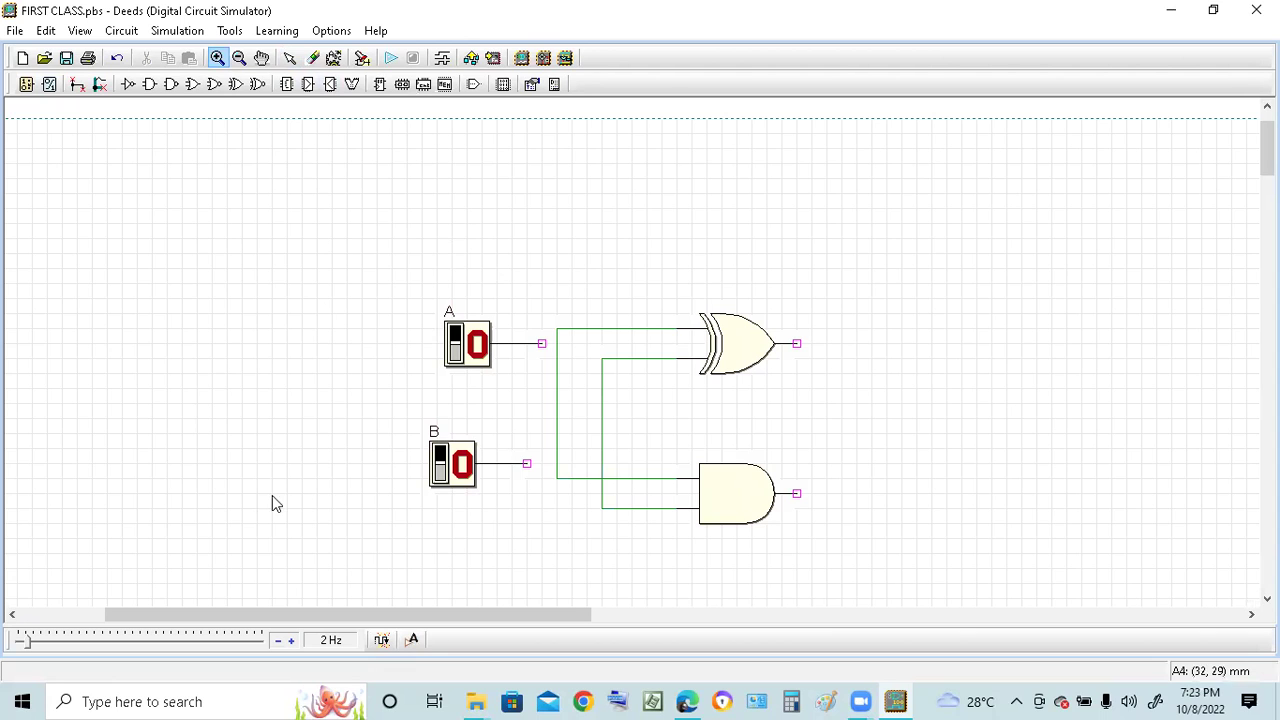
{"action": "left_click", "coordinate": [50, 85]}
{"action": "left_click", "coordinate": [110, 110]}
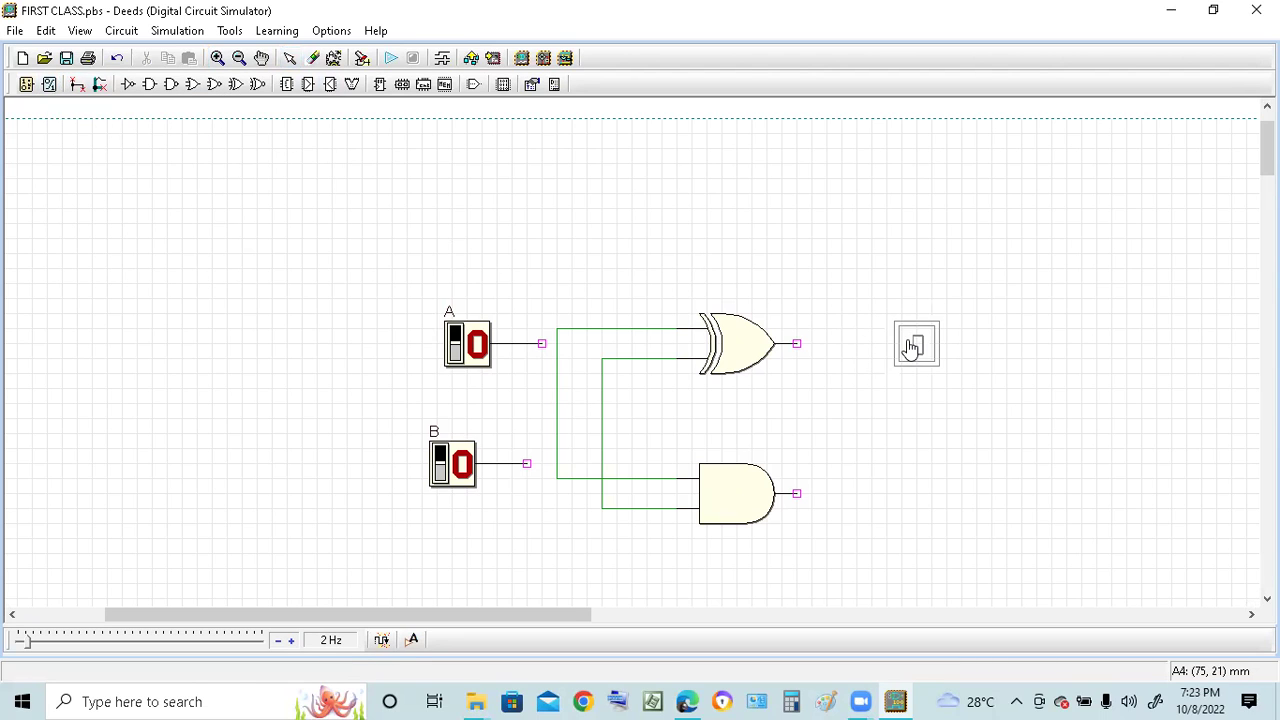
{"action": "left_click", "coordinate": [911, 347]}
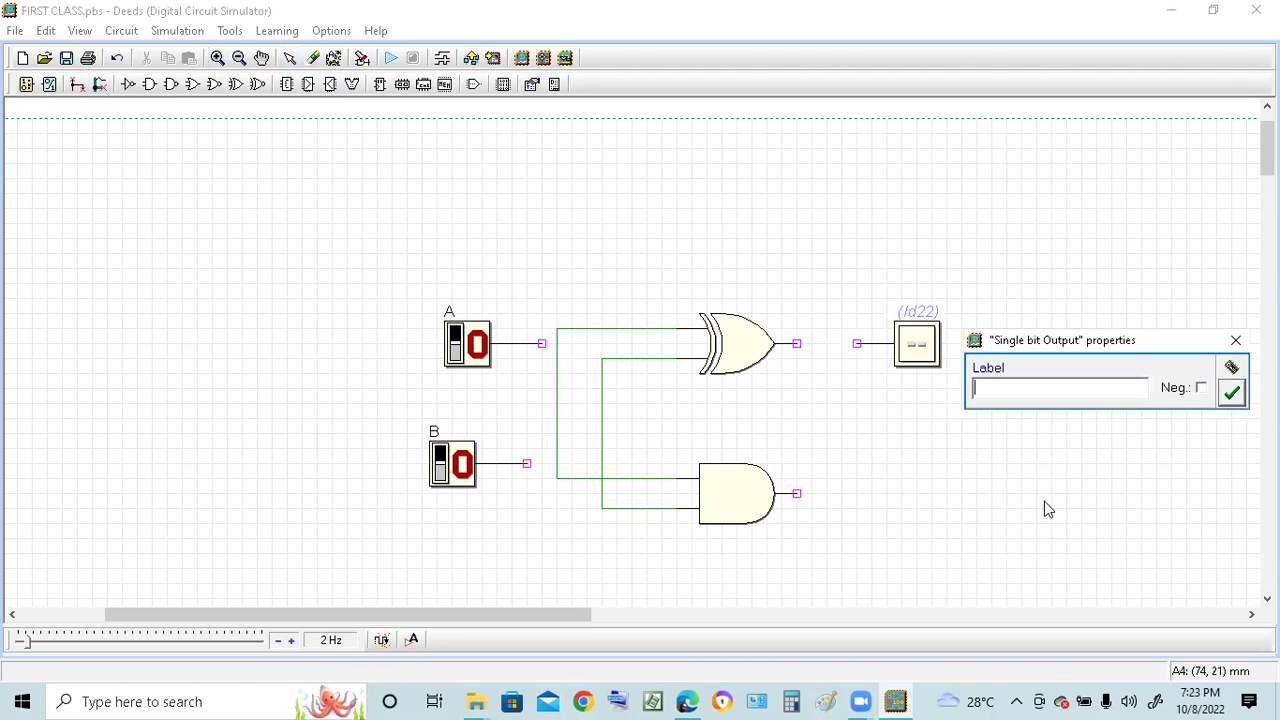
{"action": "type", "text": "SUM"}
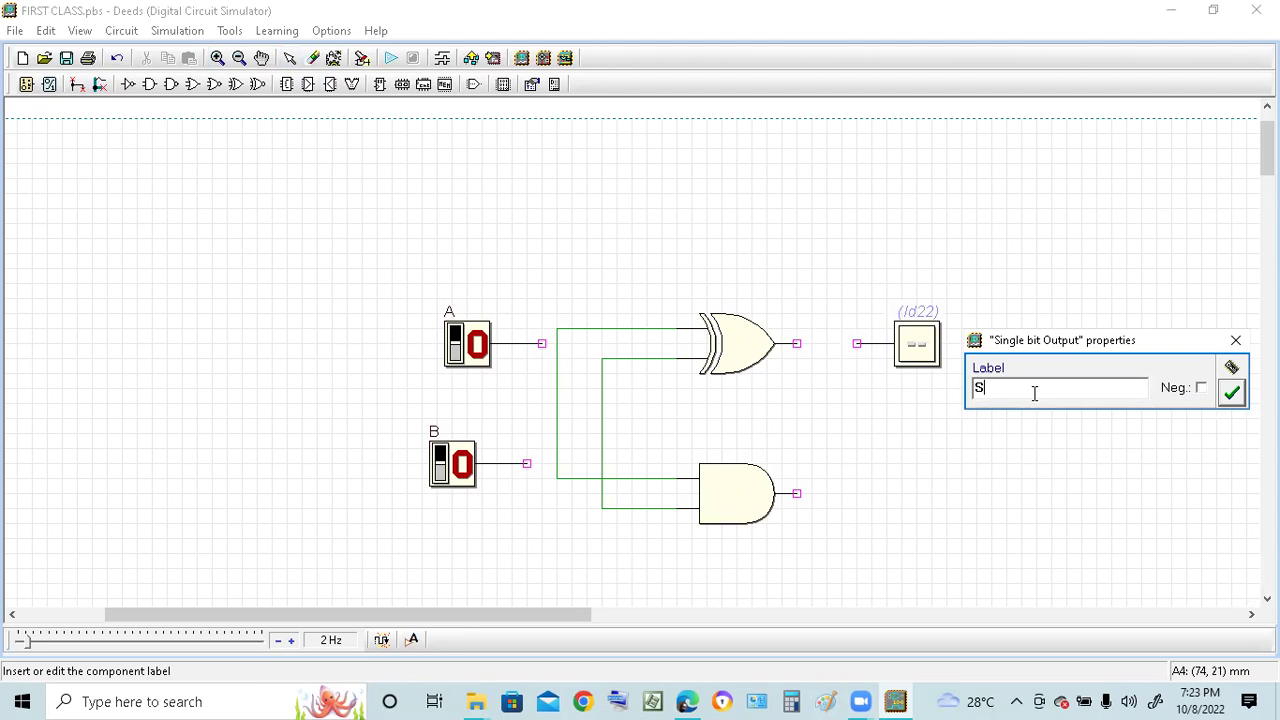
{"action": "left_click", "coordinate": [1231, 392]}
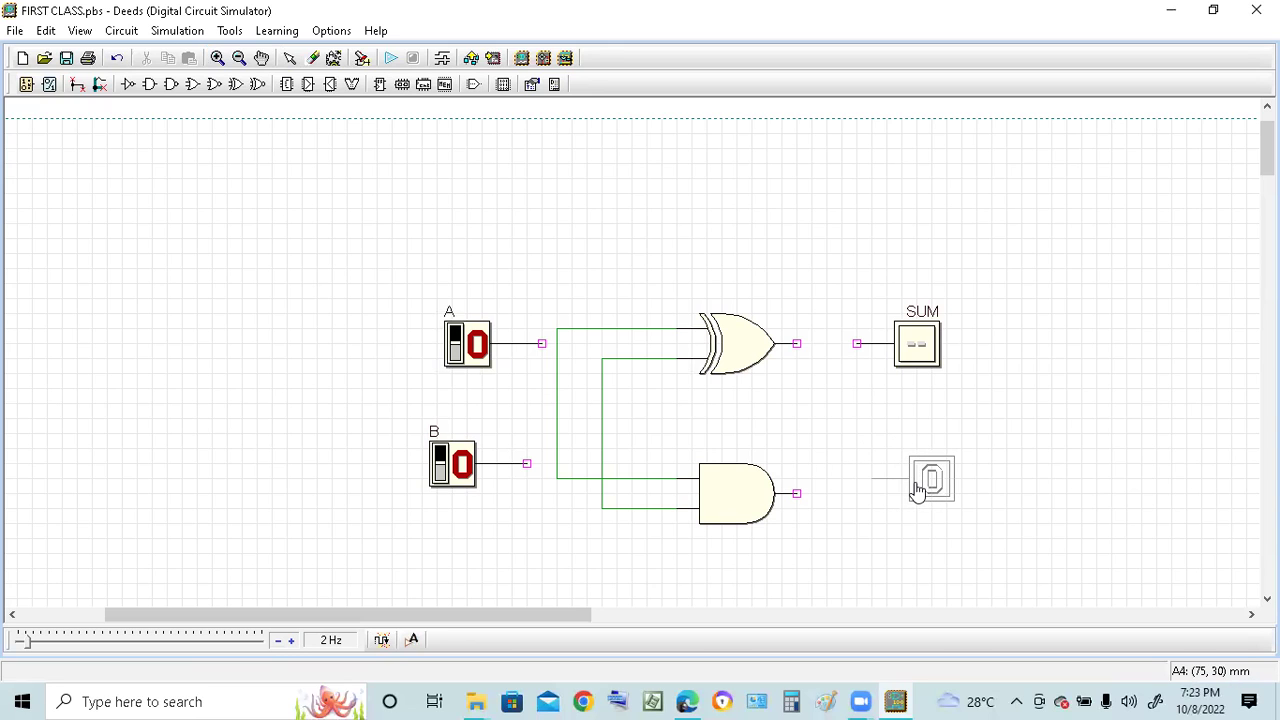
- Place a second one-bit output display to the right of the AND gate's output and label it CARRY
{"action": "left_click", "coordinate": [920, 492]}
{"action": "double_click", "coordinate": [928, 491]}
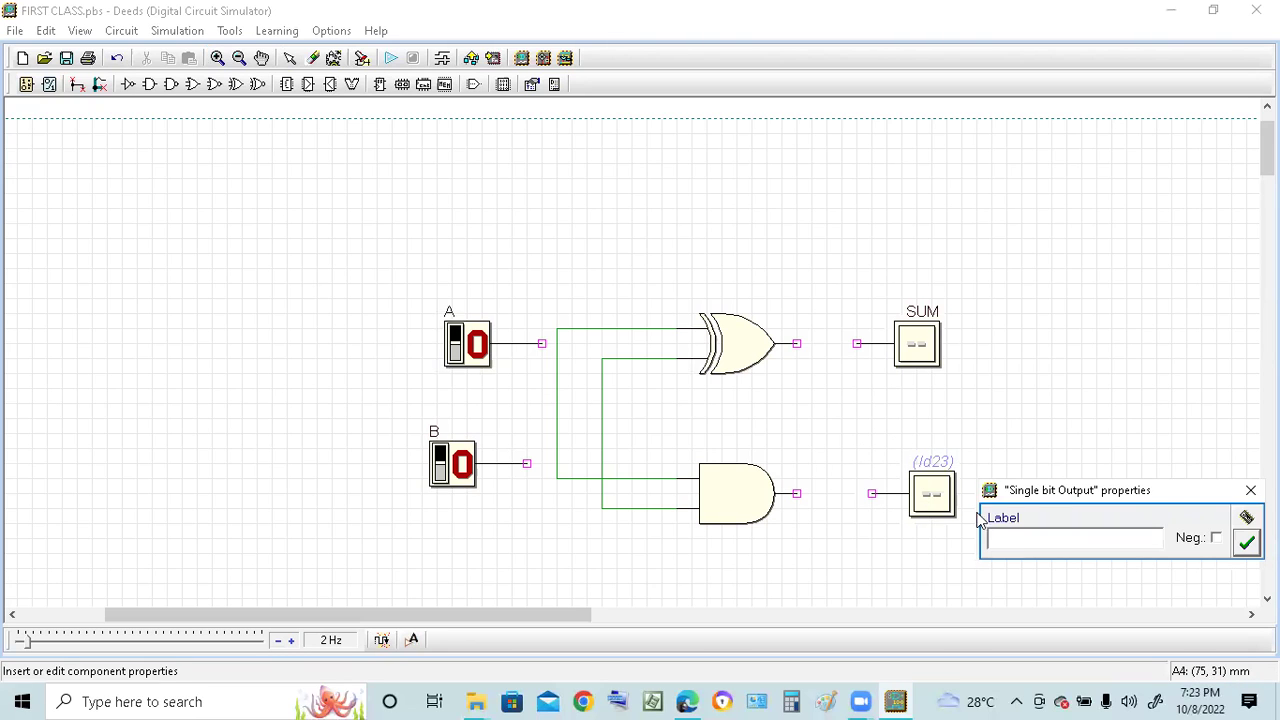
{"action": "type", "text": "CARRY"}
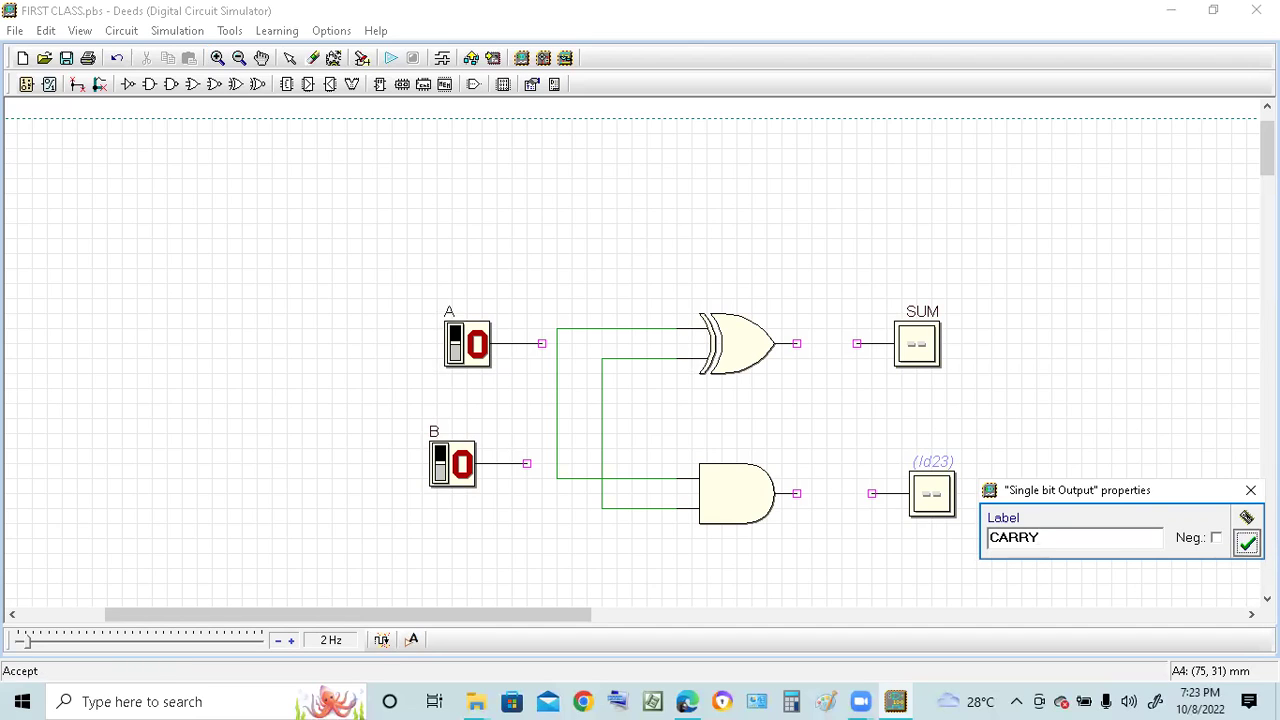
{"action": "left_click", "coordinate": [1246, 541]}
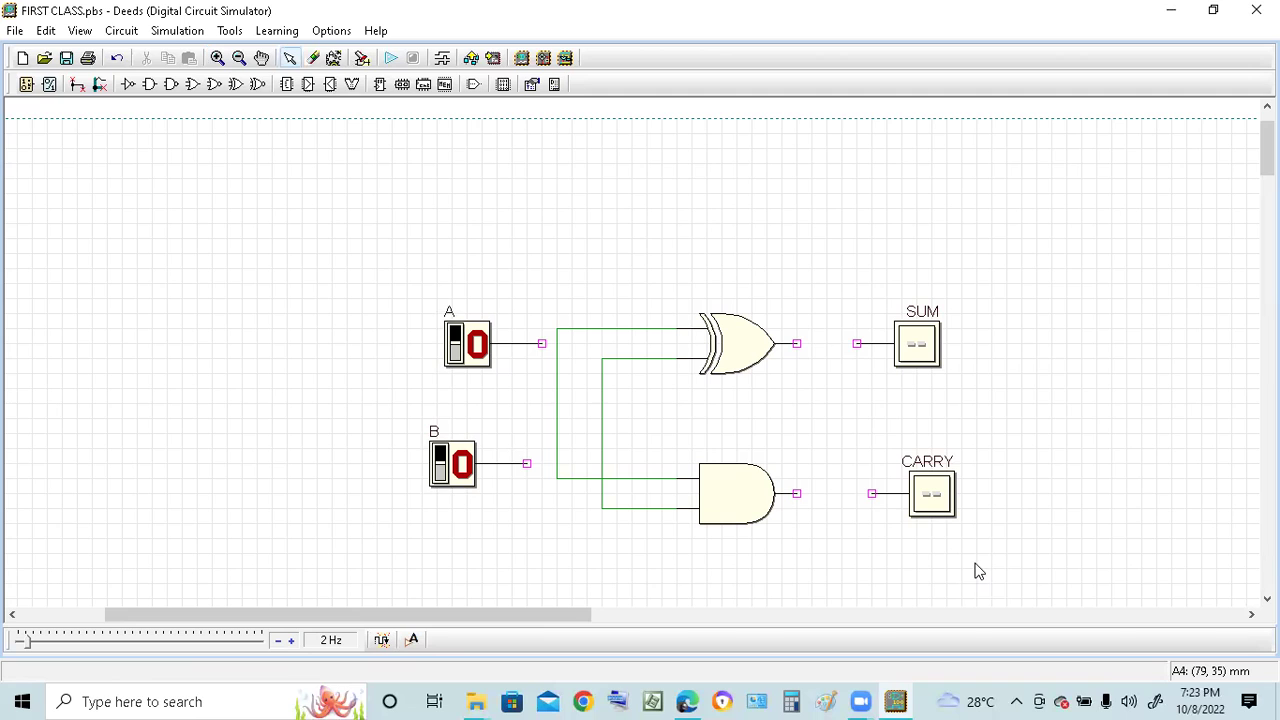
- Wire the XOR gate's output to the SUM display and the AND gate's output to the CARRY display
{"action": "left_click", "coordinate": [77, 84]}
{"action": "left_click_drag", "start_coordinate": [796, 343], "coordinate": [857, 344]}
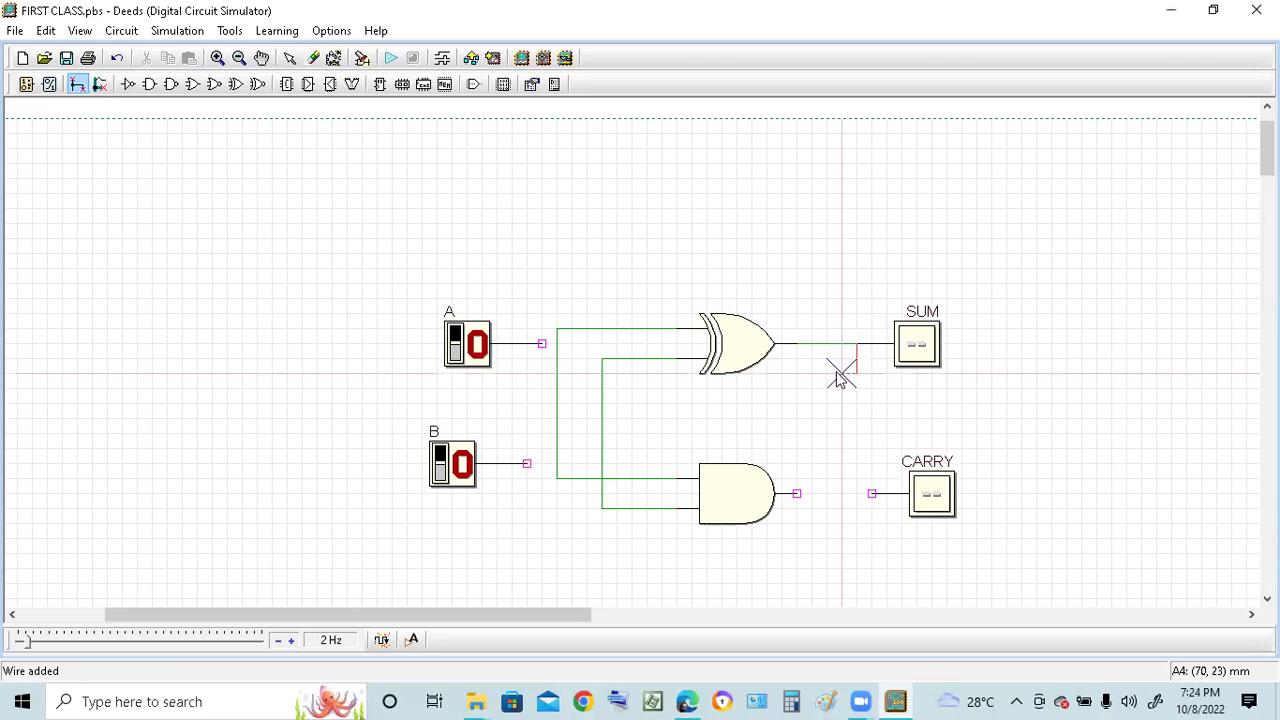
{"action": "left_click", "coordinate": [797, 341]}
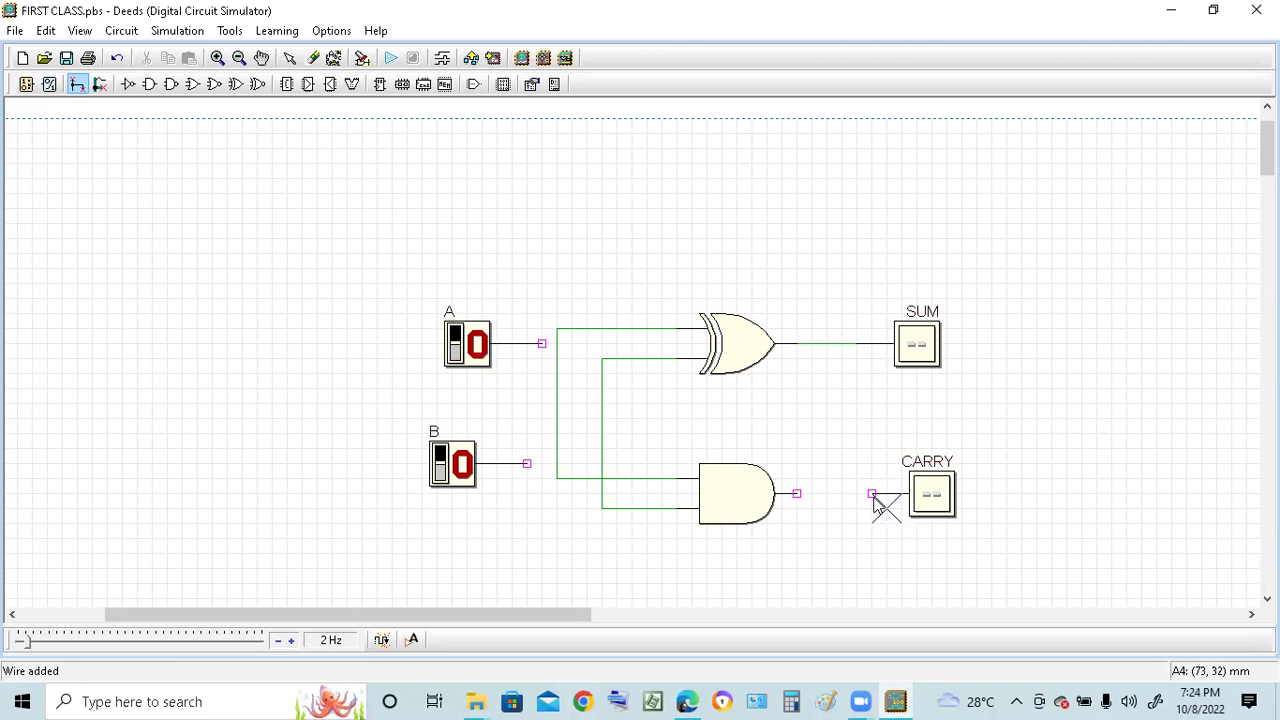
{"action": "left_click_drag", "start_coordinate": [872, 494], "coordinate": [798, 498]}
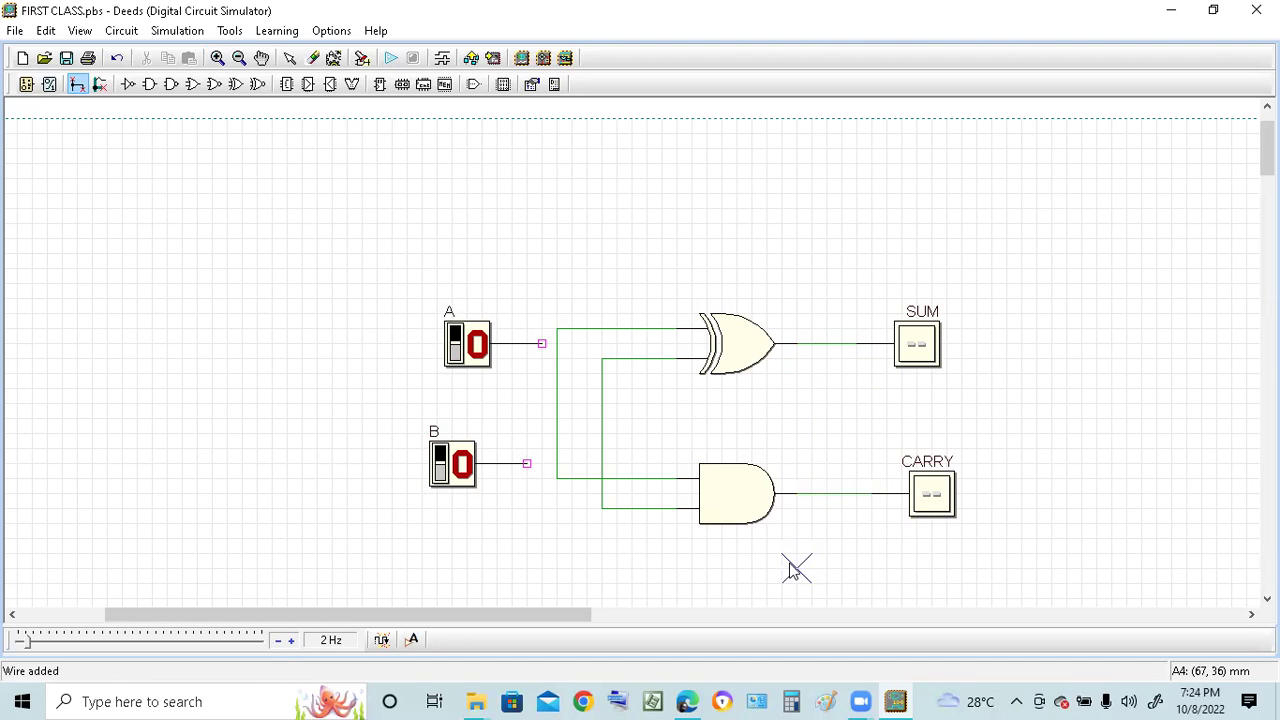
{"action": "key", "text": "Escape"}
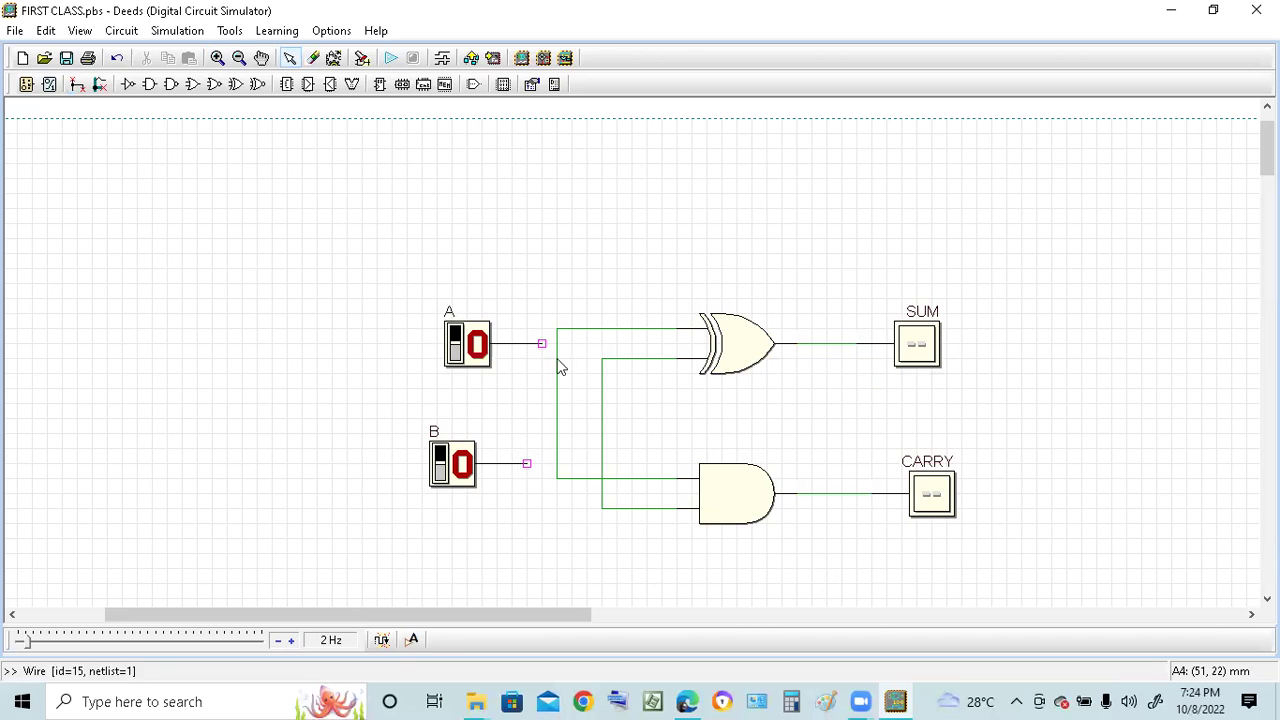
- Wire input switch A straight across to the outer wire loop that joins the gates' upper inputs
{"action": "left_click", "coordinate": [77, 85]}
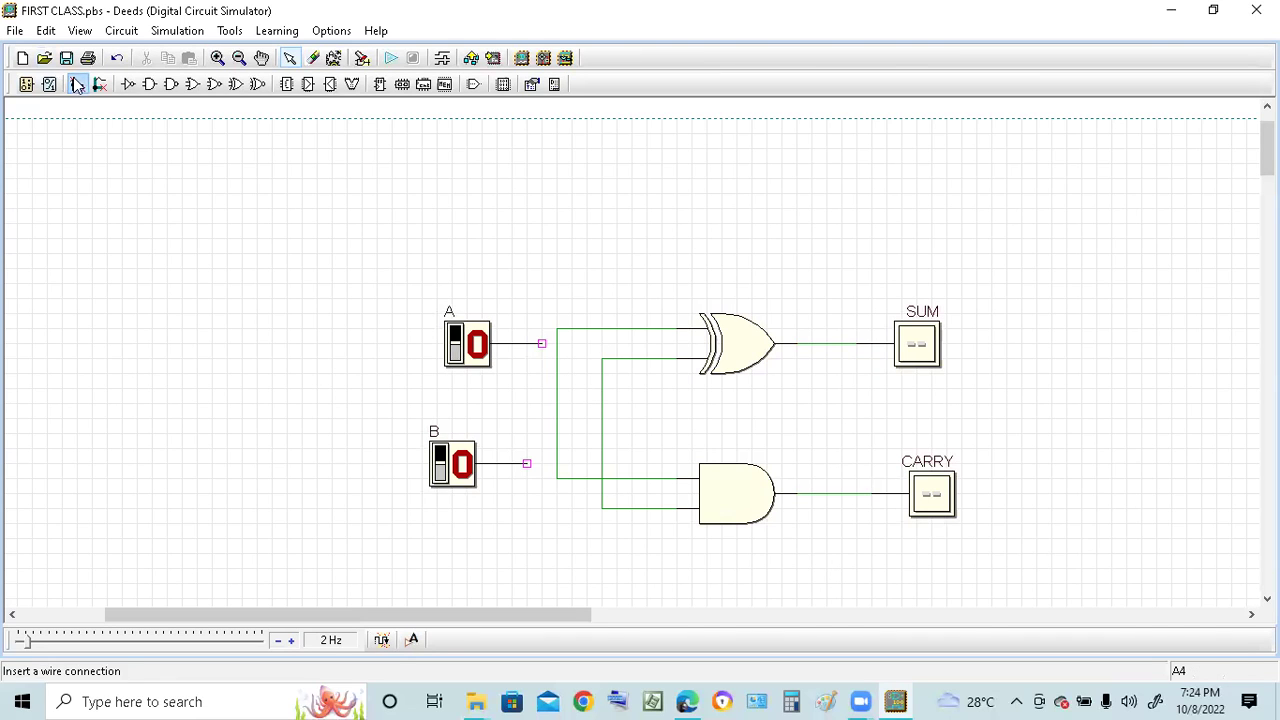
{"action": "left_click", "coordinate": [557, 344]}
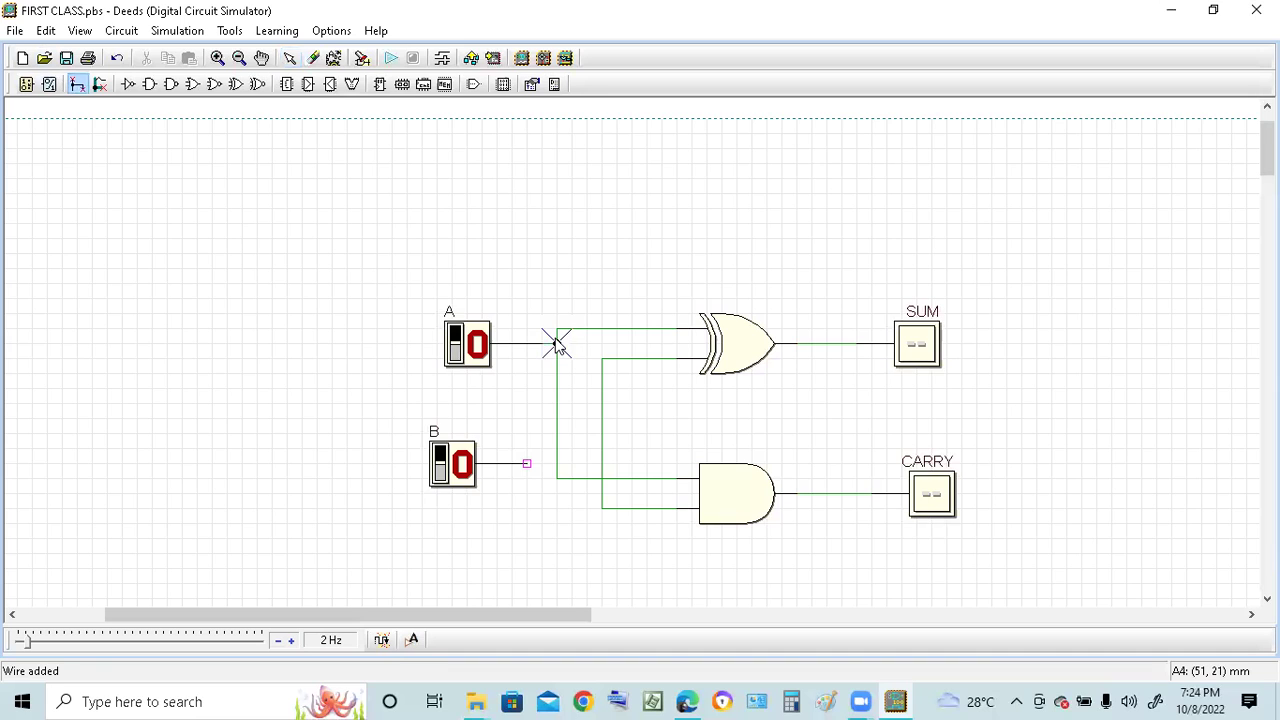
{"action": "left_click", "coordinate": [527, 466]}
{"action": "left_click", "coordinate": [557, 466]}
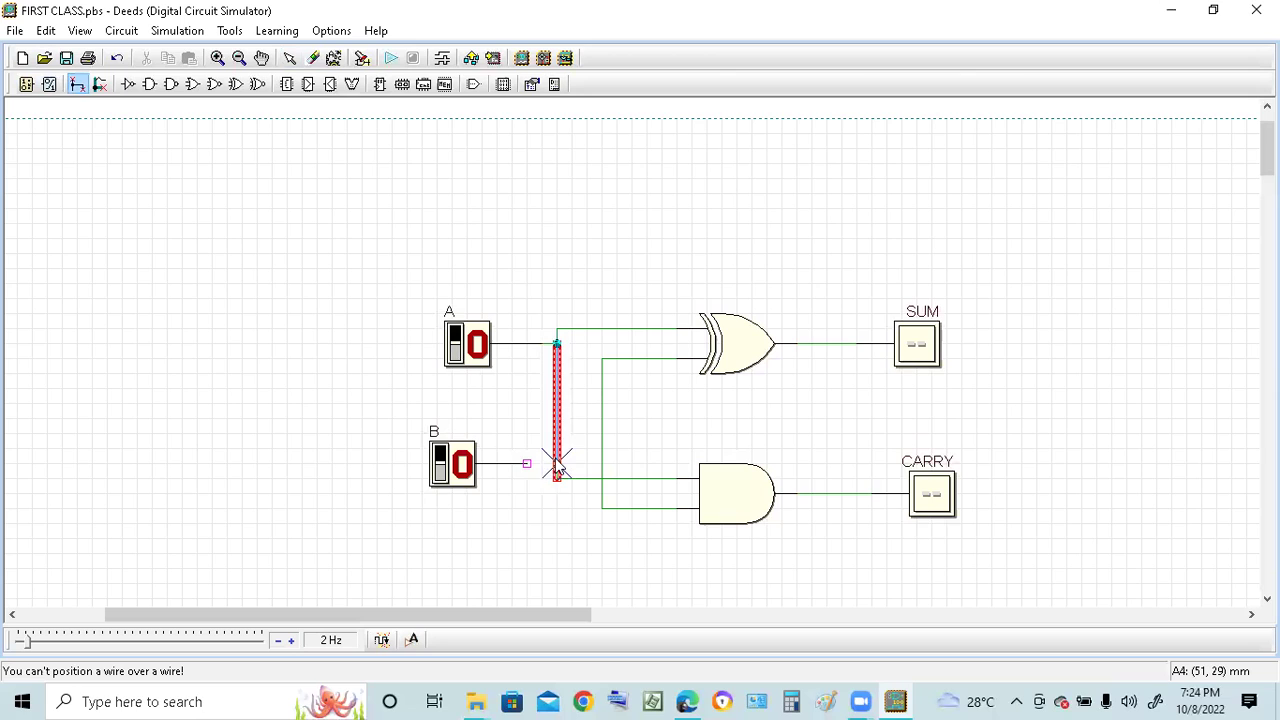
{"action": "key", "text": "Escape"}
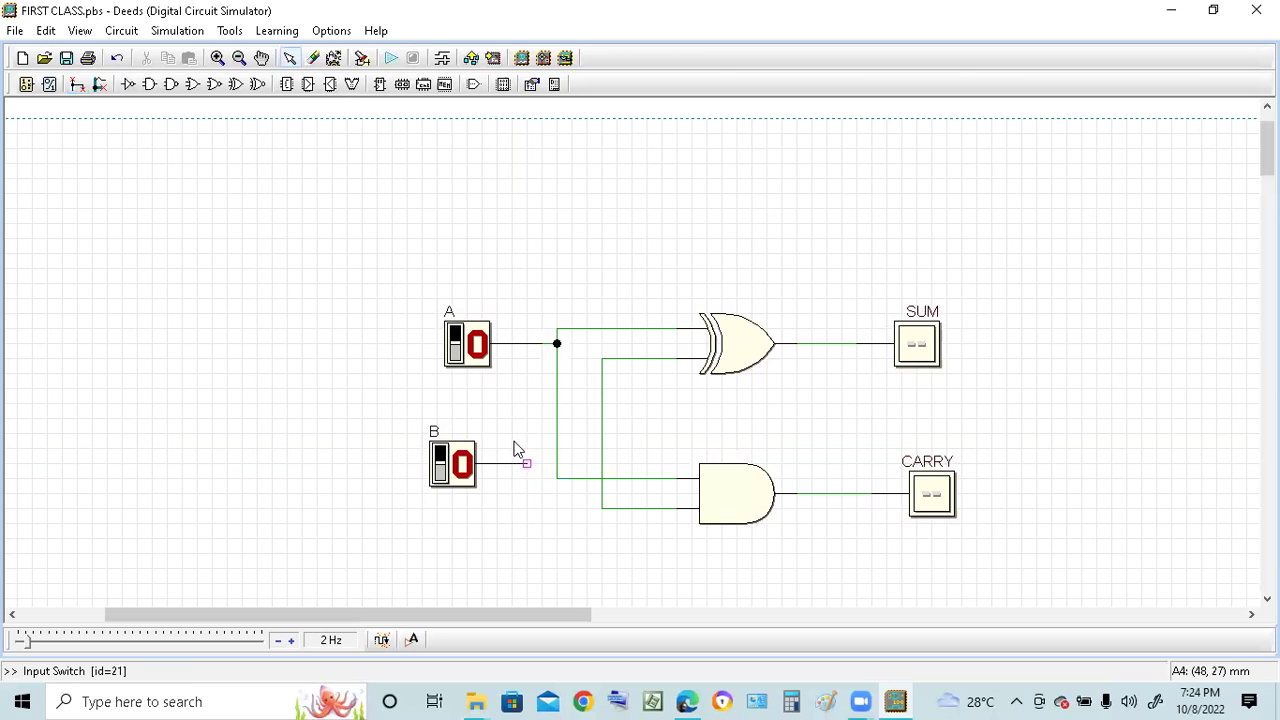
- Wire input switch B across the outer loop to the inner wire loop that joins the gates' lower inputs
{"action": "left_click", "coordinate": [77, 87]}
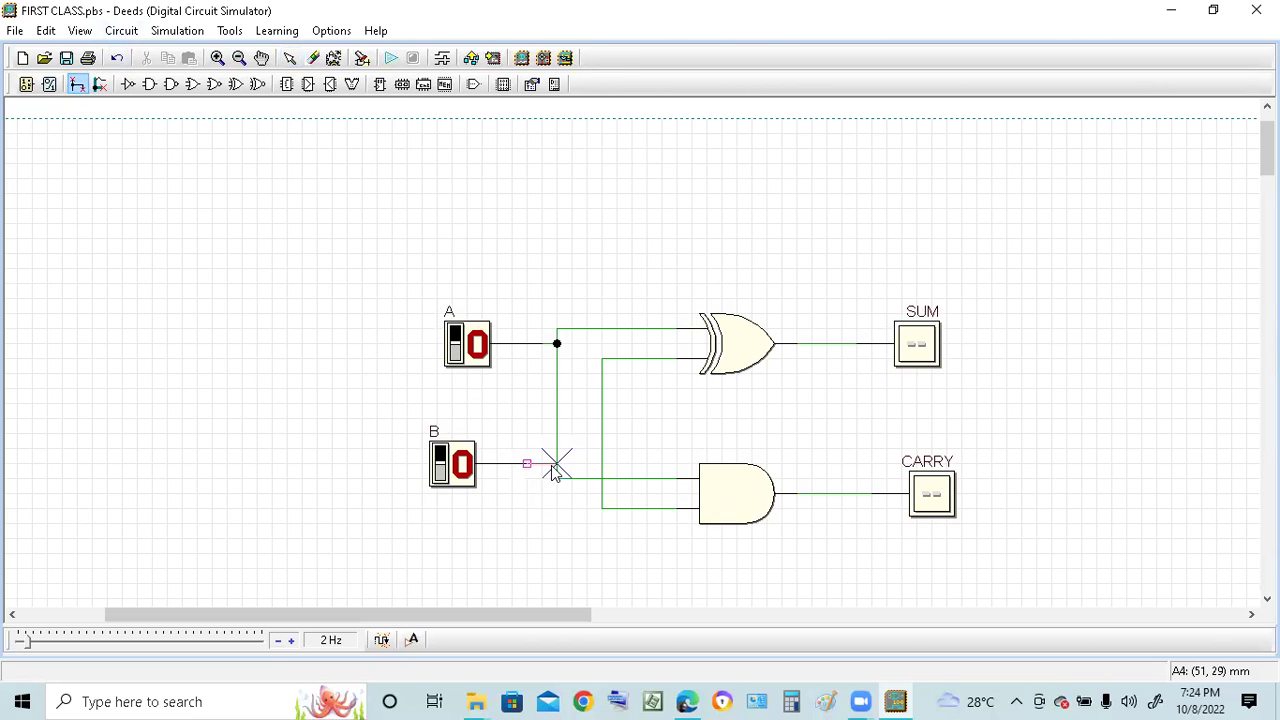
{"action": "left_click", "coordinate": [601, 464]}
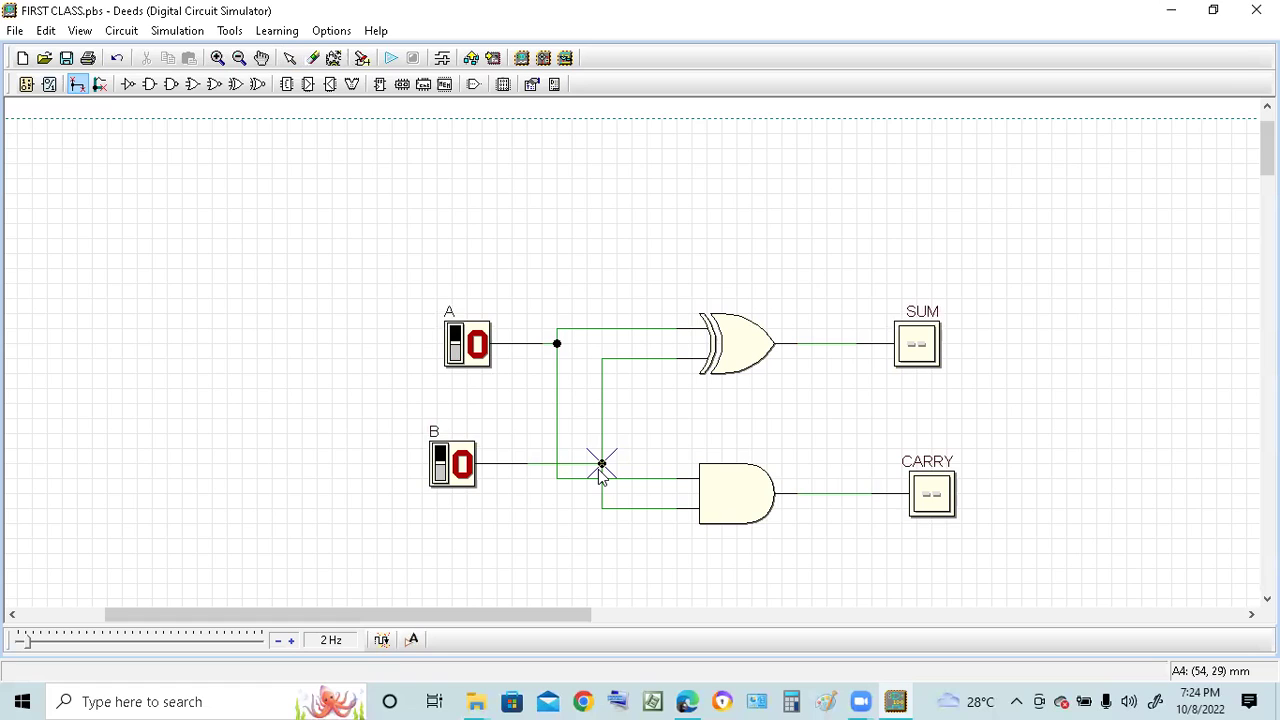
{"action": "left_click", "coordinate": [601, 463]}
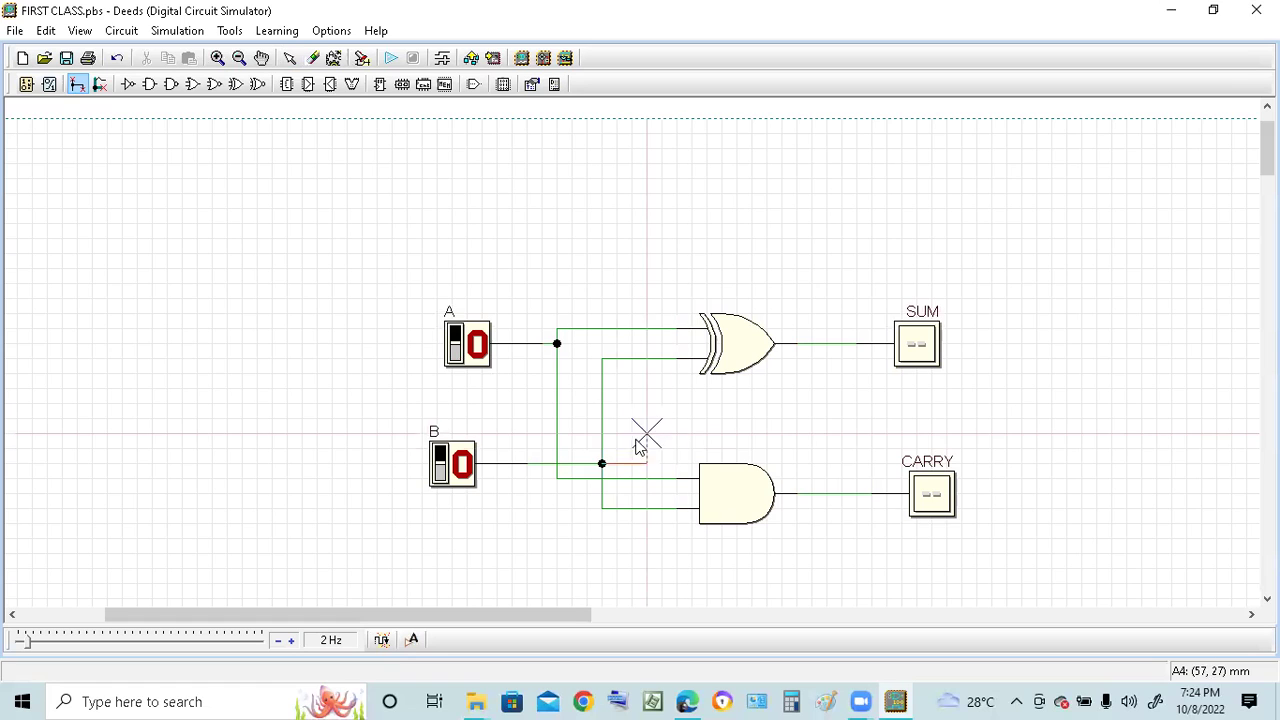
{"action": "key", "text": "Escape"}
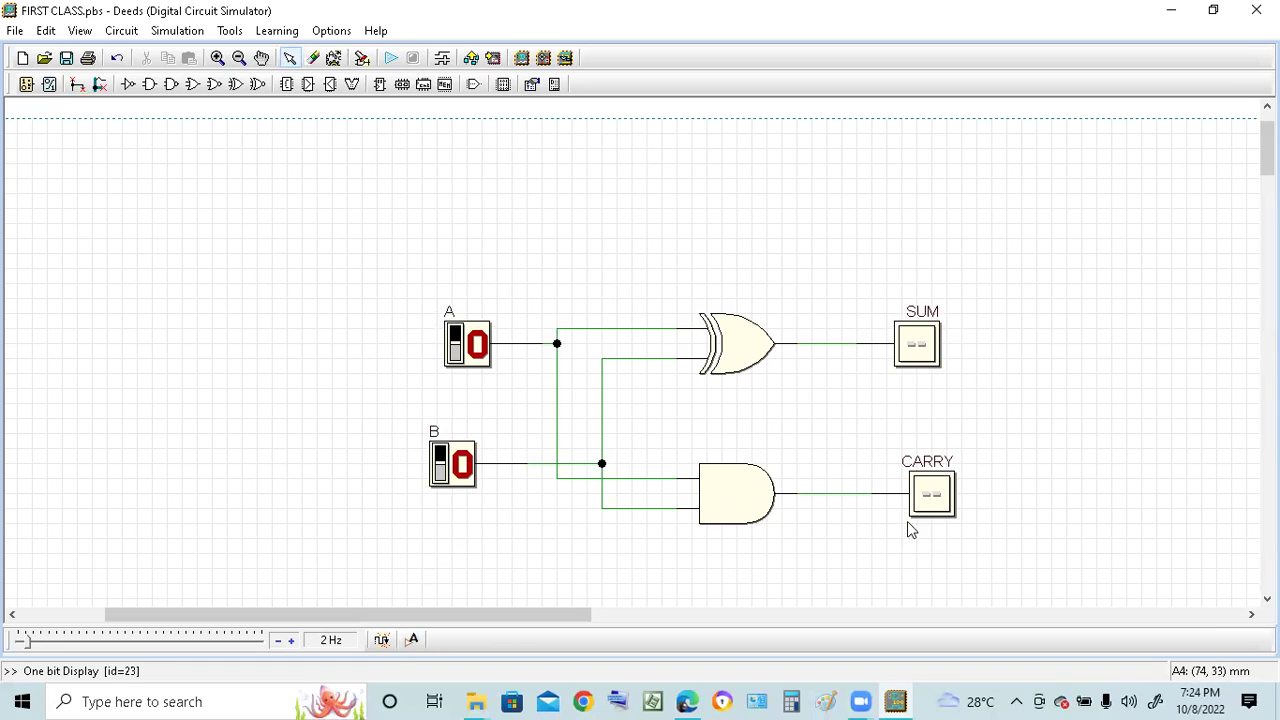
{"action": "left_click", "coordinate": [923, 494]}
{"action": "mouse_move", "coordinate": [923, 494]}
{"action": "left_mouse_down"}
{"action": "mouse_move", "coordinate": [1037, 486]}
{"action": "mouse_move", "coordinate": [1048, 454]}
{"action": "left_mouse_up"}
{"action": "left_click", "coordinate": [913, 585]}
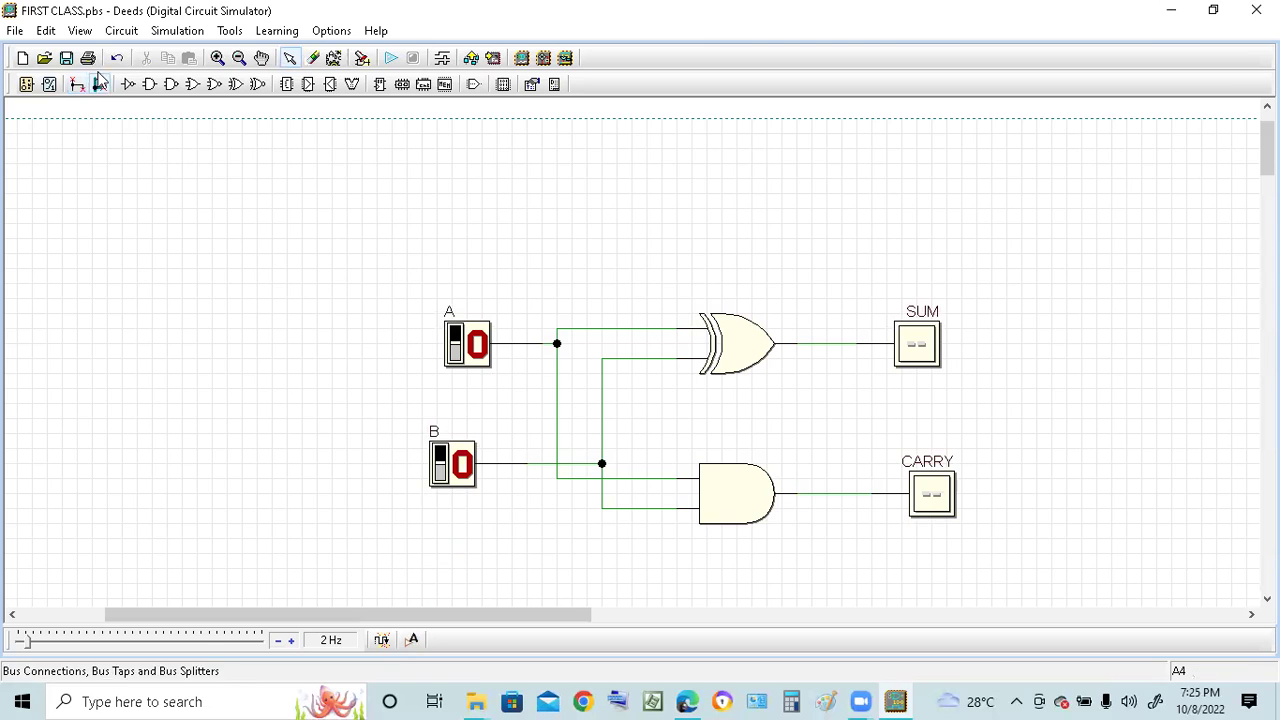
{"action": "left_click", "coordinate": [311, 59]}
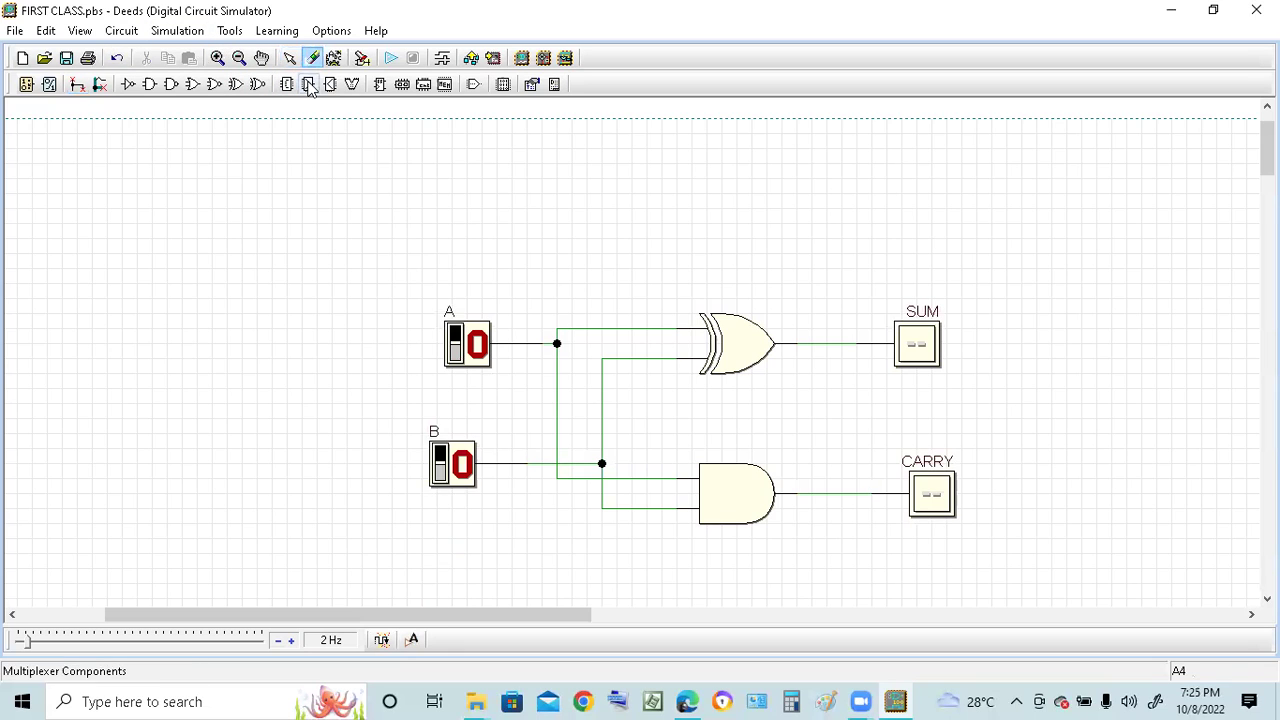
{"action": "left_click", "coordinate": [1103, 264]}
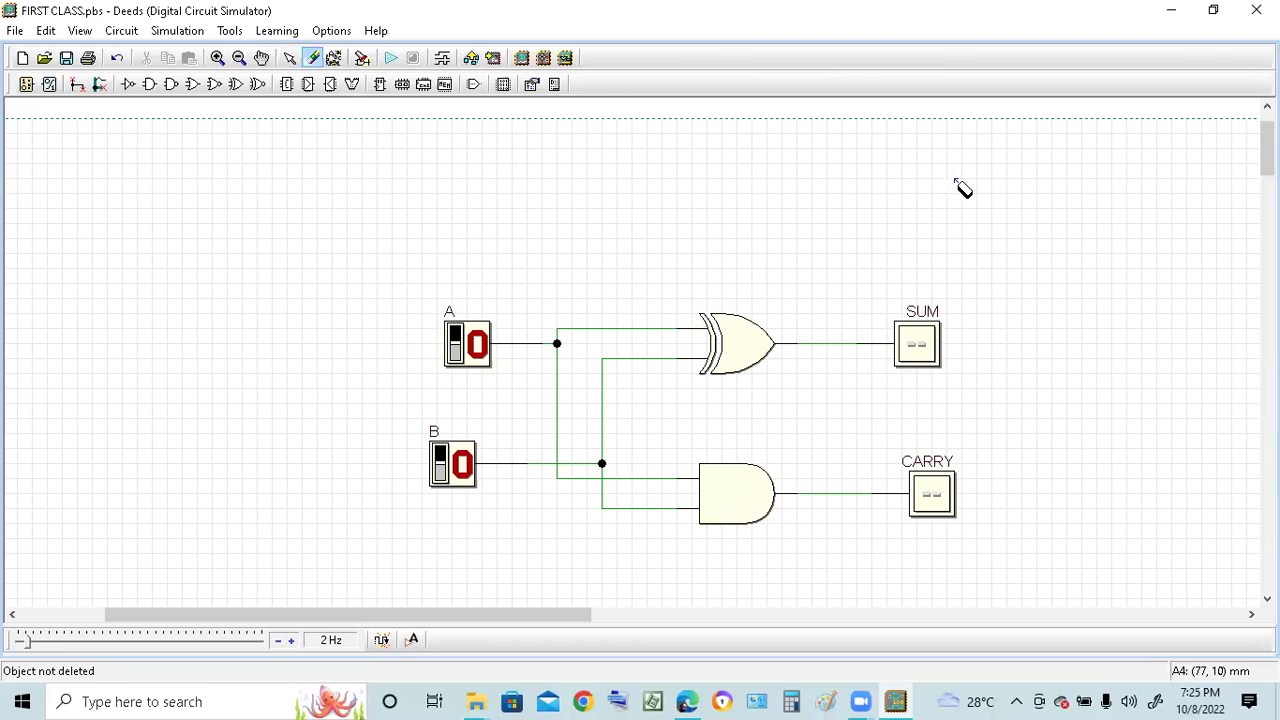
{"action": "key", "text": "Escape"}
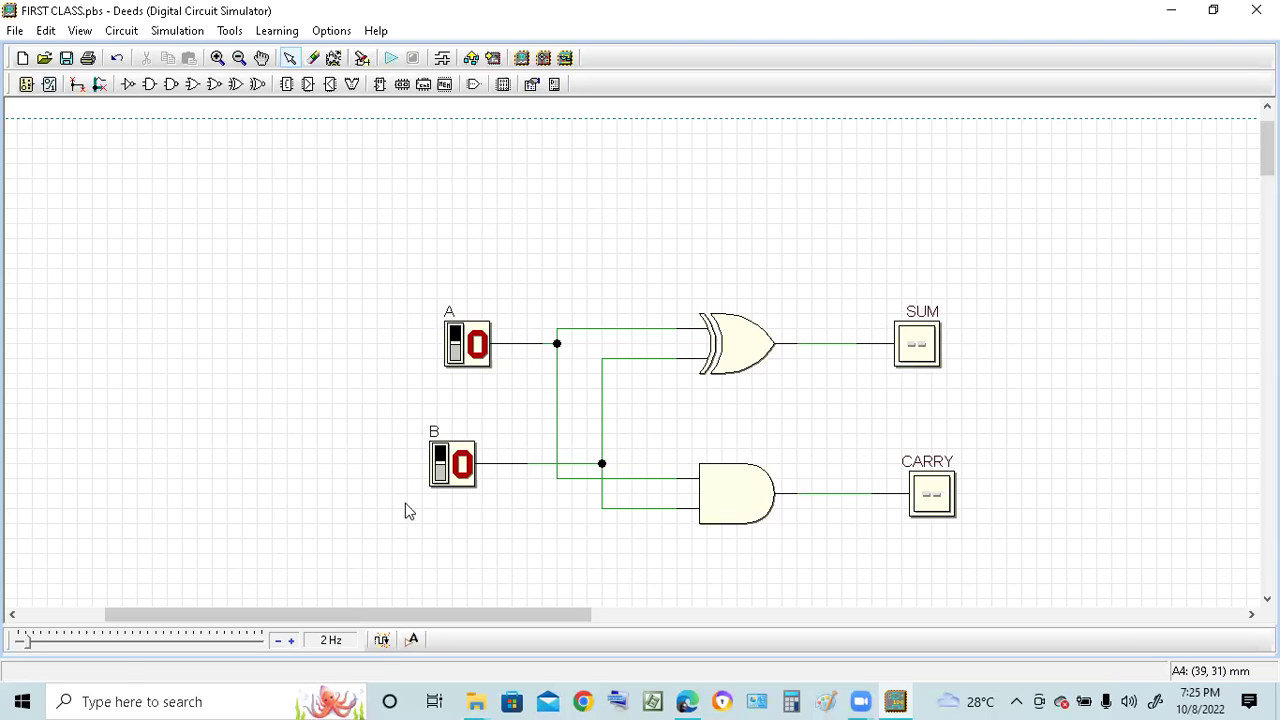
- Move input switch A slightly up and left, off its wire, so it lines up above switch B
{"action": "left_click", "coordinate": [463, 337]}
{"action": "mouse_move", "coordinate": [463, 337]}
{"action": "left_mouse_down"}
{"action": "mouse_move", "coordinate": [437, 331]}
{"action": "mouse_move", "coordinate": [450, 341]}
{"action": "left_mouse_up"}
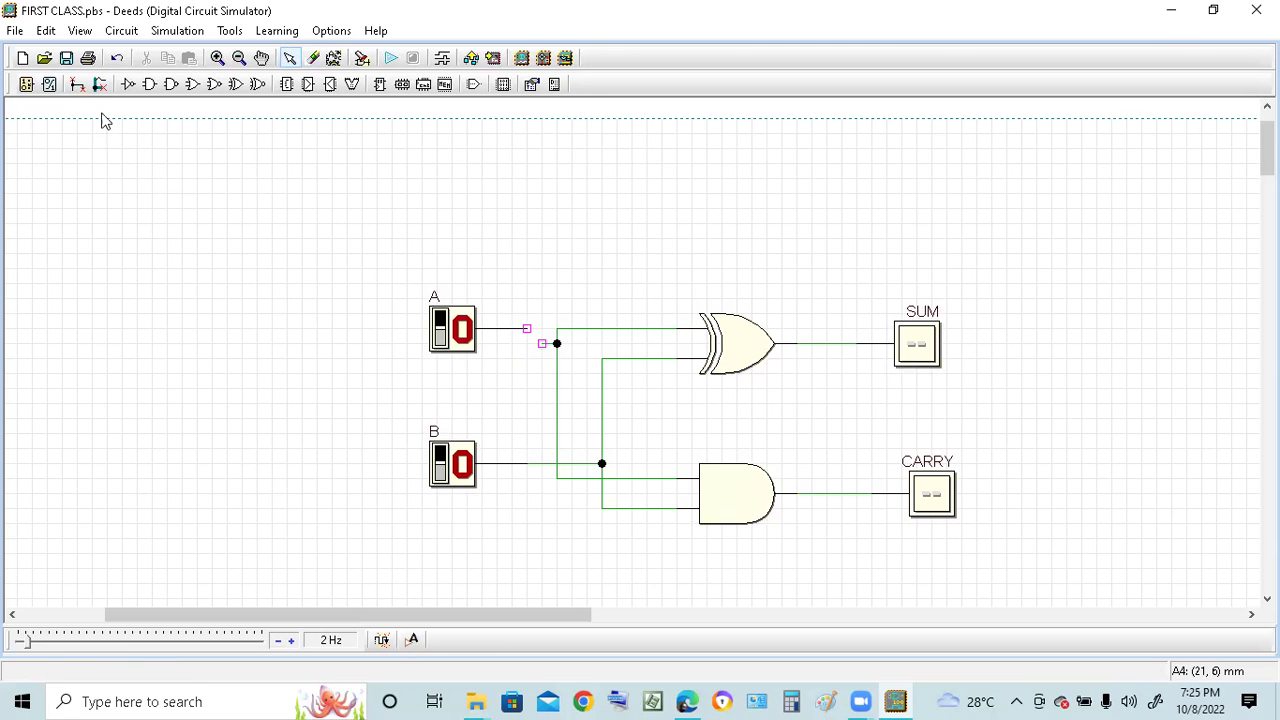
- Try to wire switch A to the loose wire end at the outer loop, and delete the stray vertical segment
{"action": "left_click", "coordinate": [77, 86]}
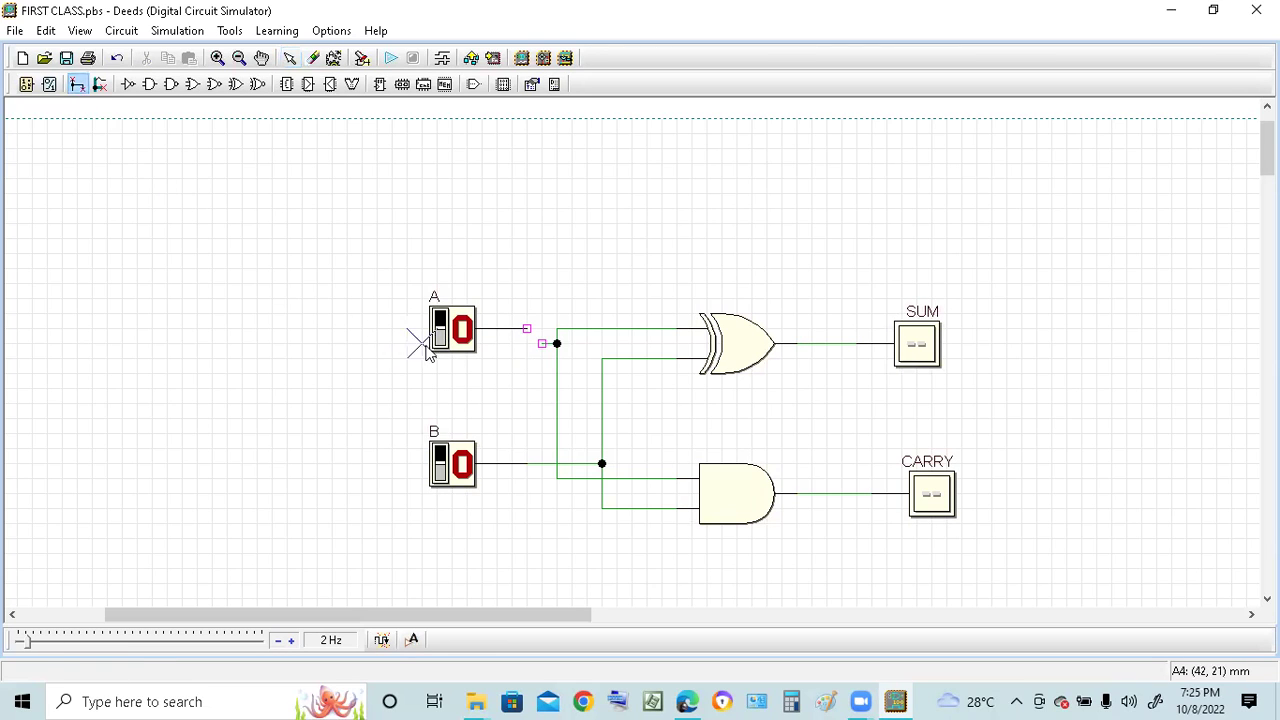
{"action": "left_click", "coordinate": [537, 340]}
{"action": "left_click", "coordinate": [555, 343]}
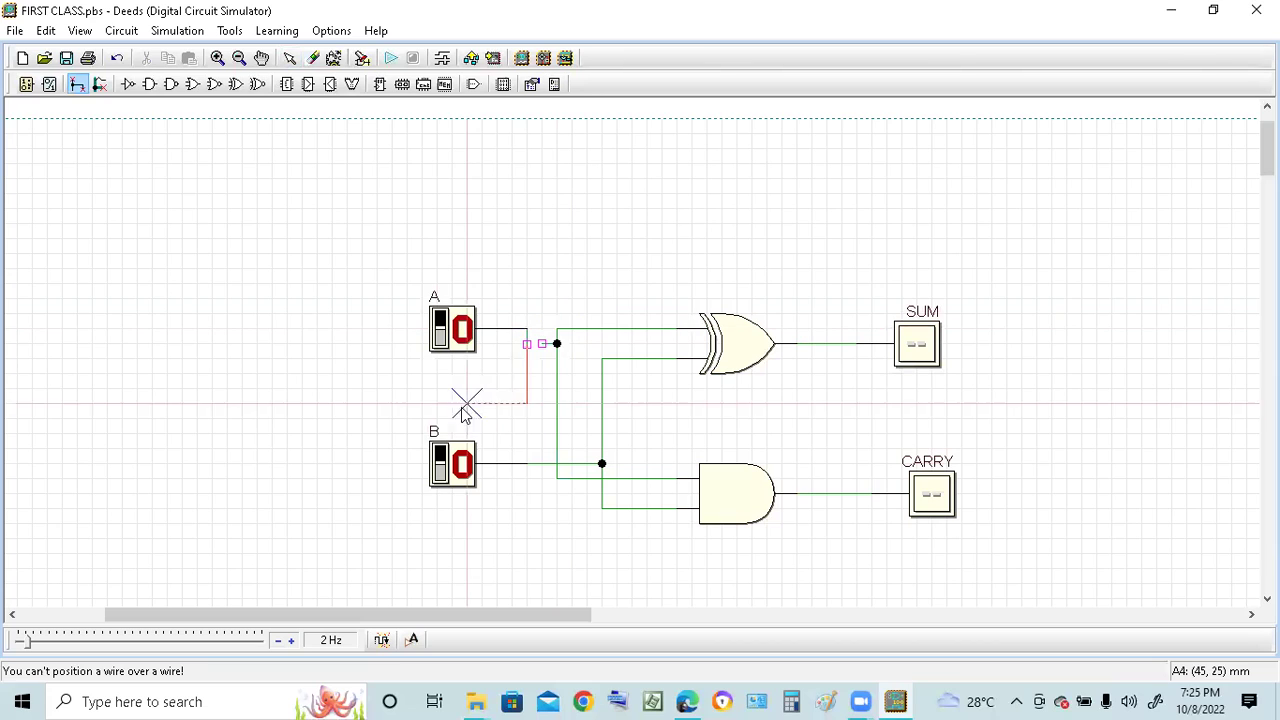
{"action": "key", "text": "Escape"}
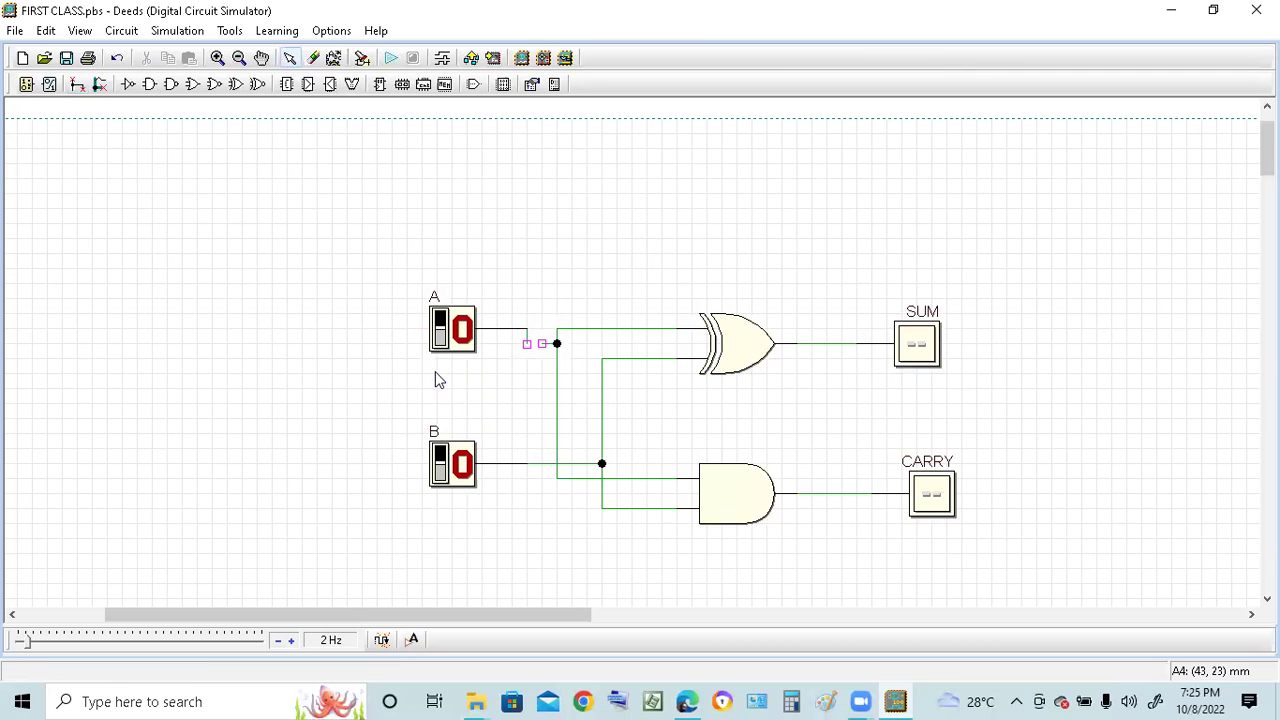
{"action": "left_click", "coordinate": [531, 344]}
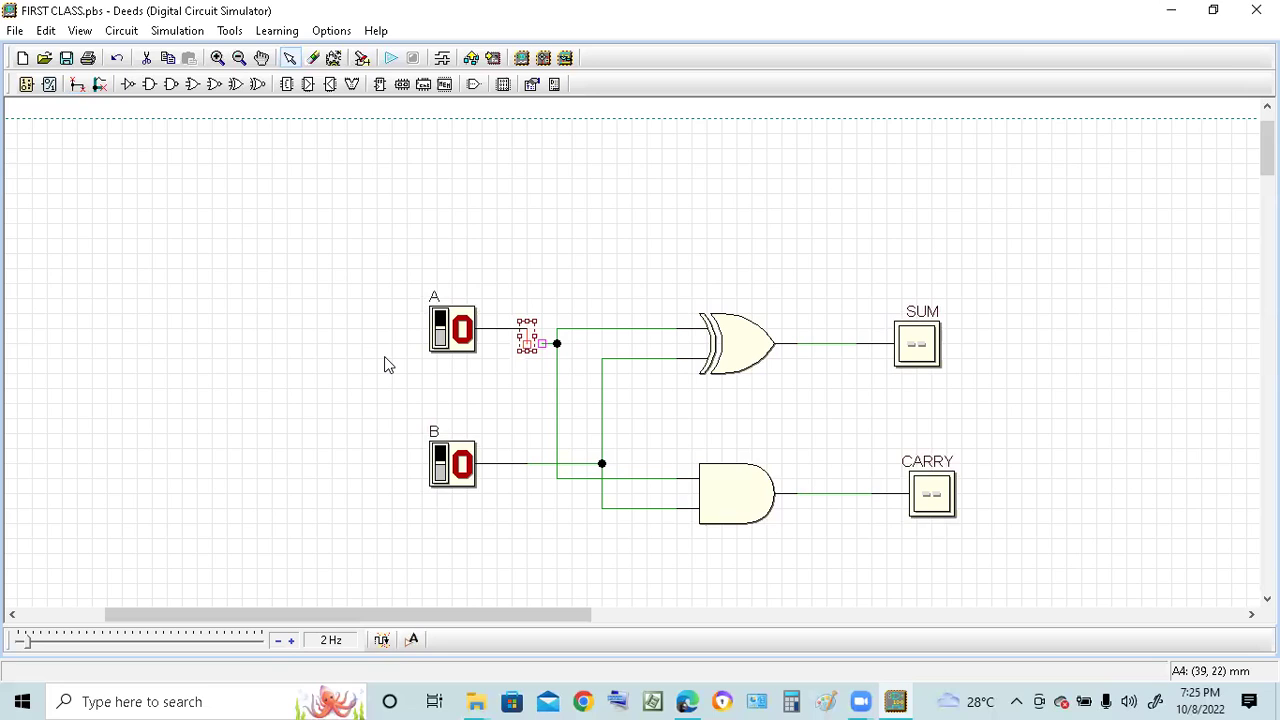
{"action": "key", "text": "Delete"}
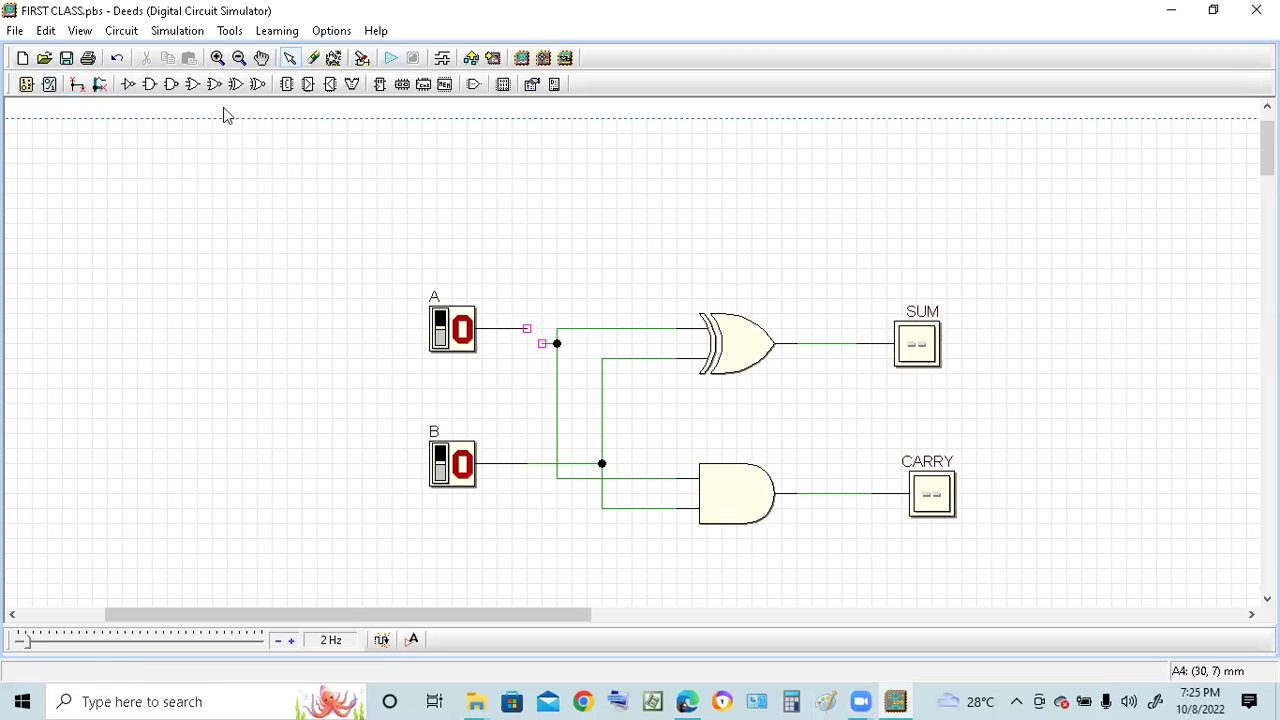
- Try to join switch A's output to the loose wire end at the outer loop by adding short wire segments
{"action": "left_click", "coordinate": [77, 84]}
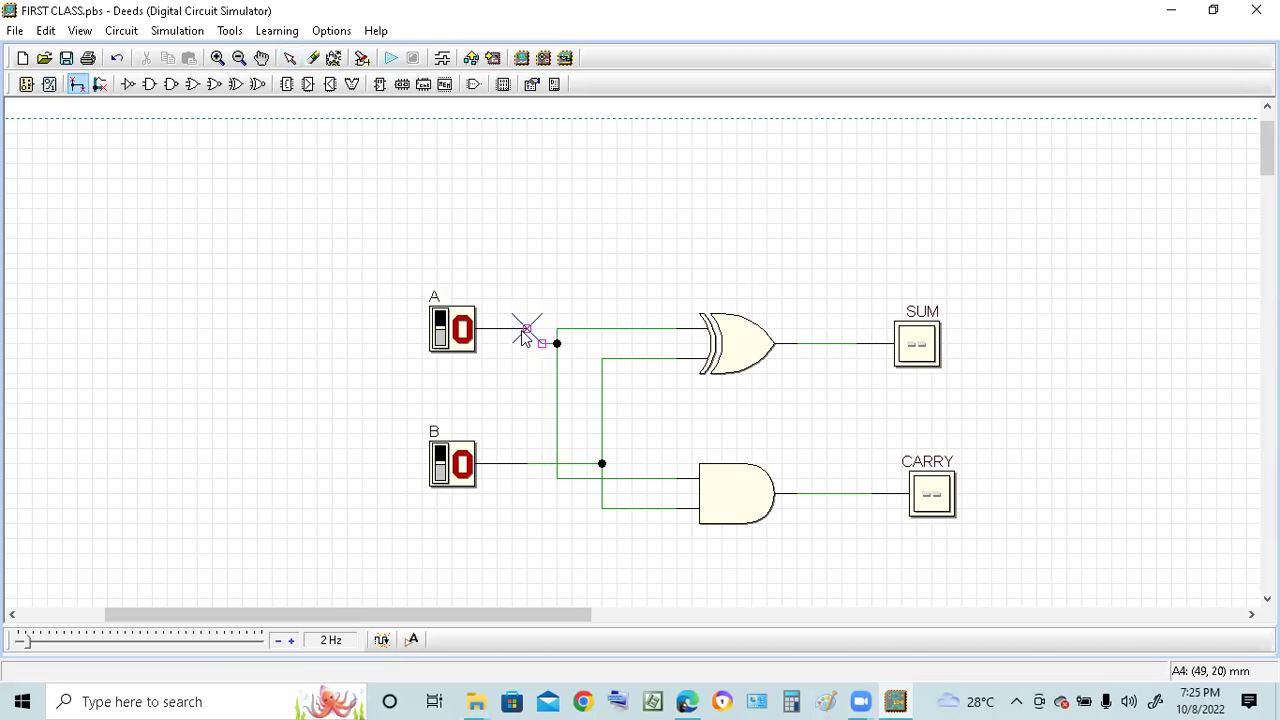
{"action": "mouse_move", "coordinate": [525, 332]}
{"action": "left_mouse_down"}
{"action": "mouse_move", "coordinate": [534, 341]}
{"action": "mouse_move", "coordinate": [513, 385]}
{"action": "mouse_move", "coordinate": [528, 373]}
{"action": "left_mouse_up"}
{"action": "left_click", "coordinate": [564, 328]}
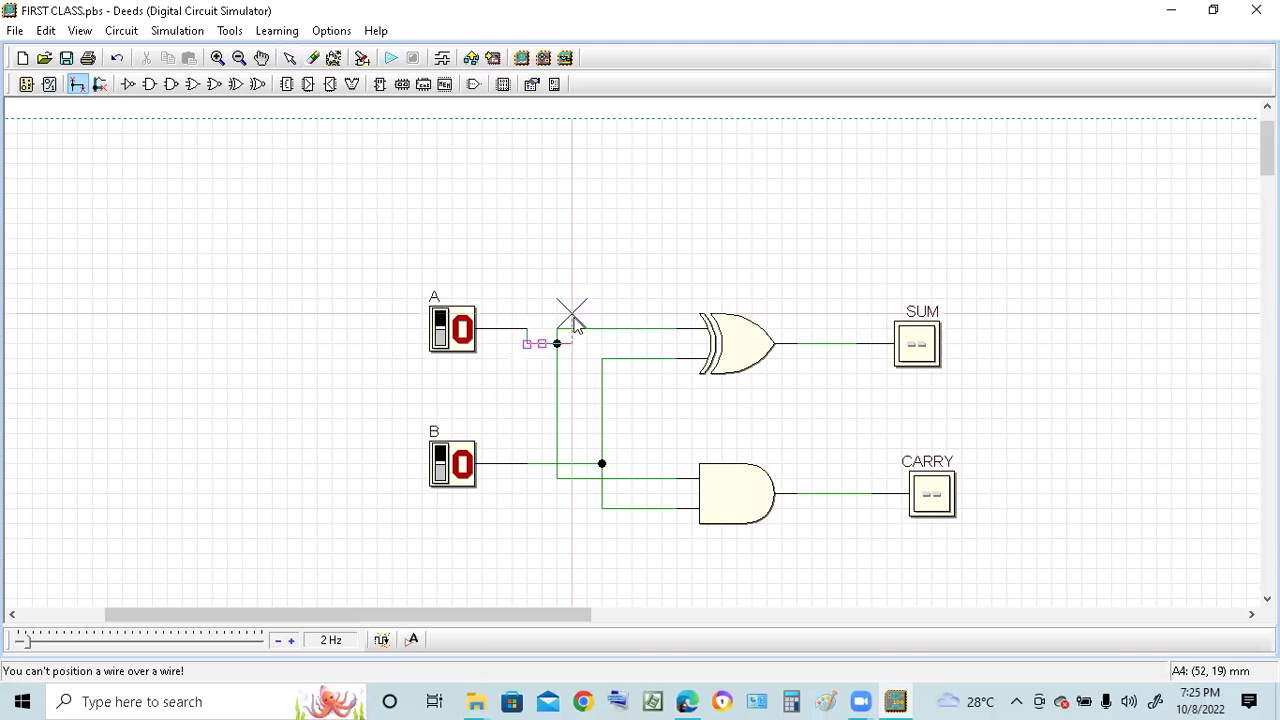
{"action": "left_click_drag", "start_coordinate": [527, 343], "coordinate": [455, 388]}
{"action": "key", "text": "Escape"}
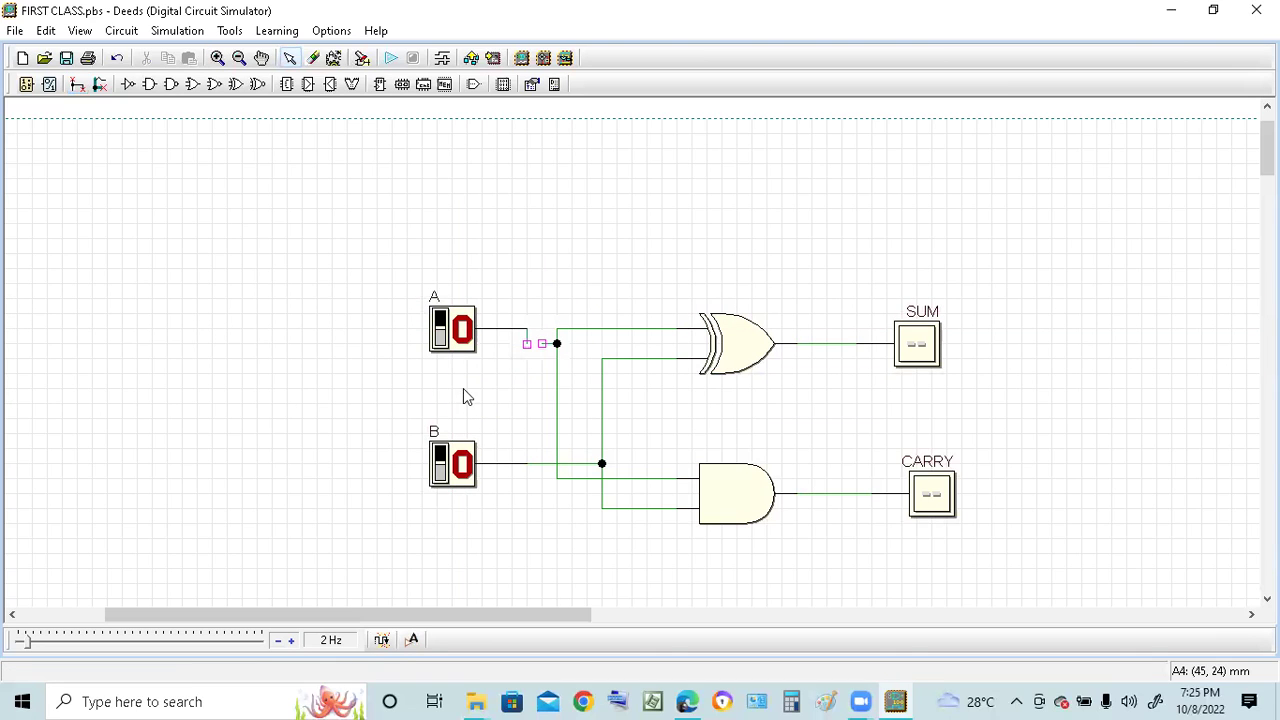
- Remove input switch A, the stray vertical wire segment beside it and the loose wire stub on the outer loop
{"action": "left_click", "coordinate": [520, 335]}
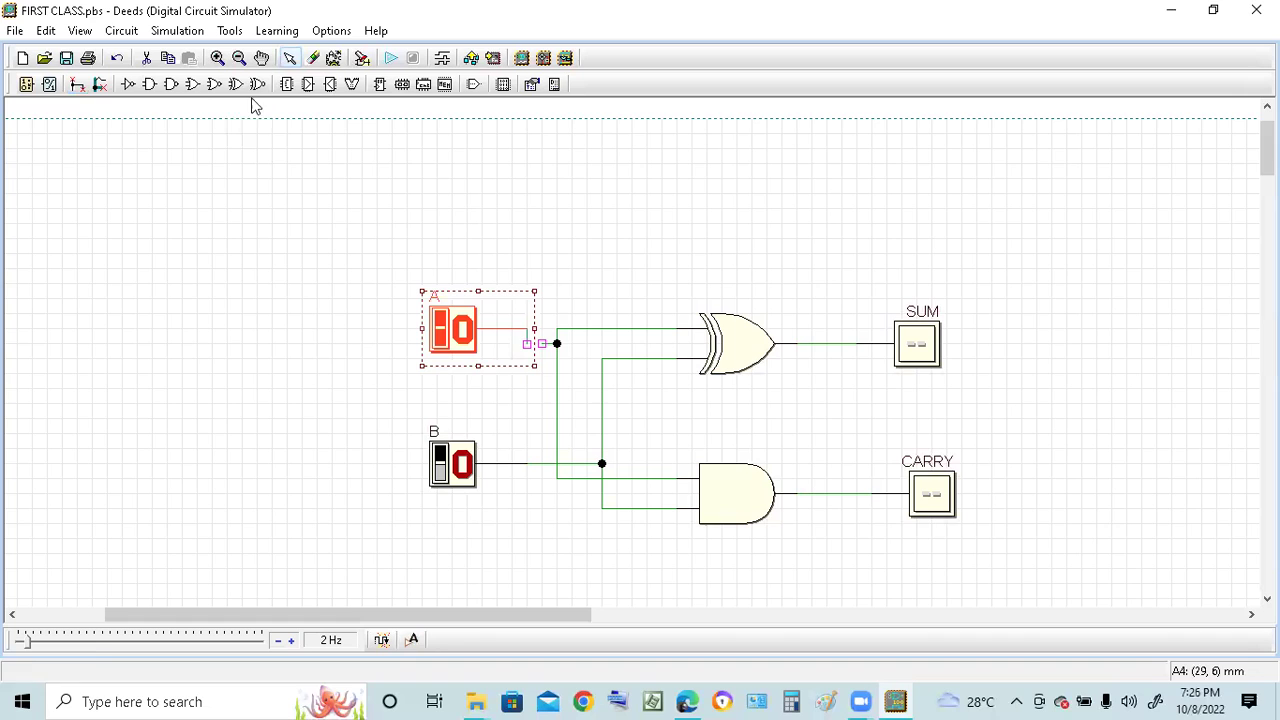
{"action": "left_click", "coordinate": [145, 60]}
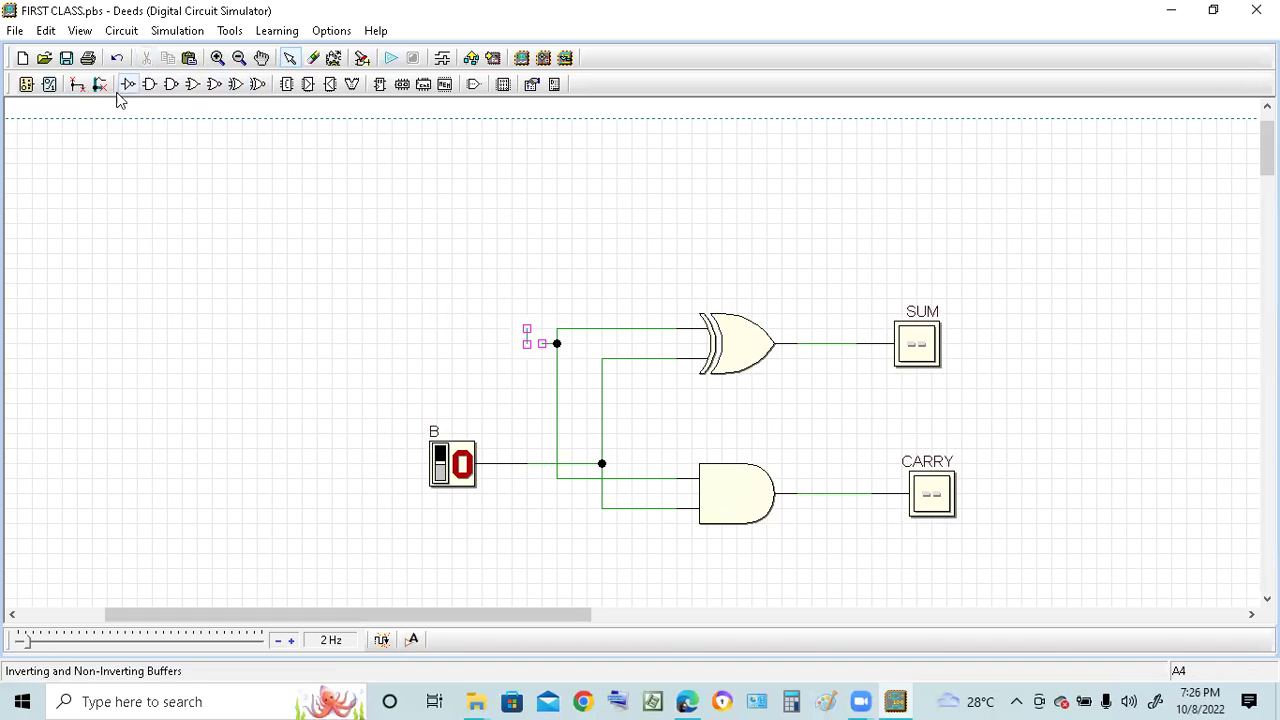
{"action": "left_click", "coordinate": [519, 332]}
{"action": "key", "text": "Delete"}
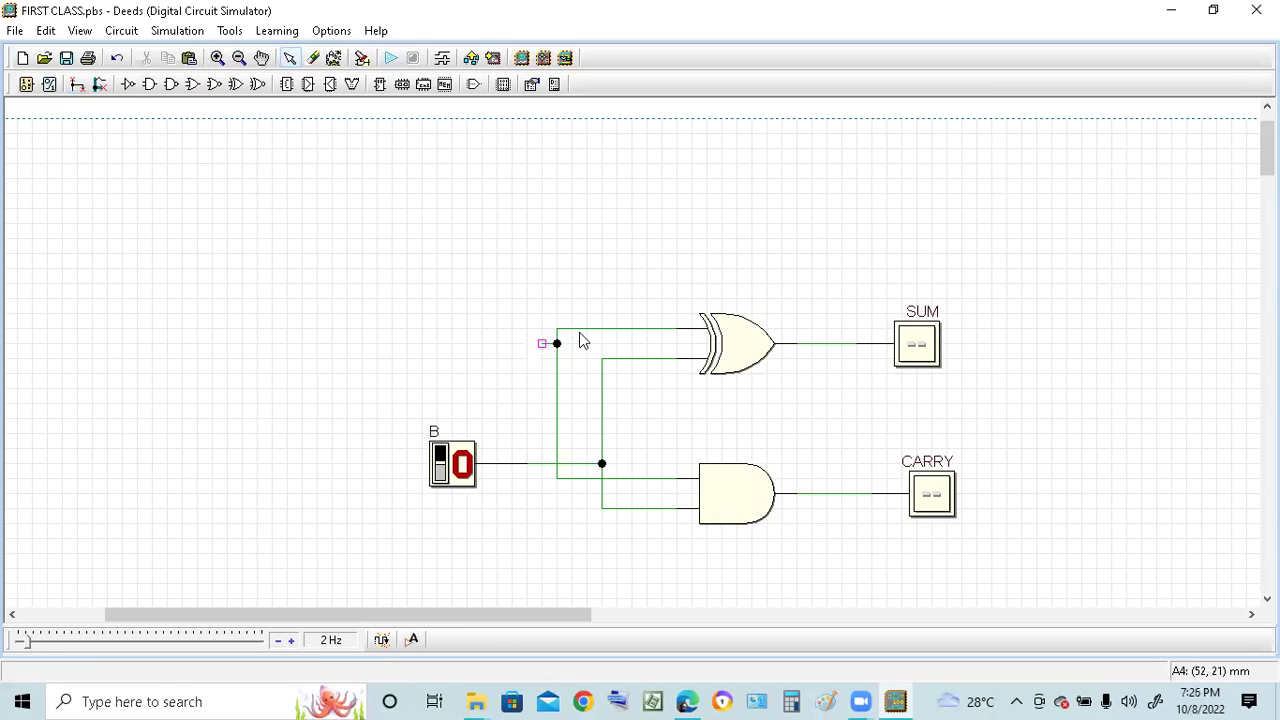
{"action": "left_click", "coordinate": [543, 345]}
{"action": "key", "text": "Delete"}
- Place a new input switch above switch B, in line with the XOR gate's middle, and label it A
{"action": "left_click", "coordinate": [28, 88]}
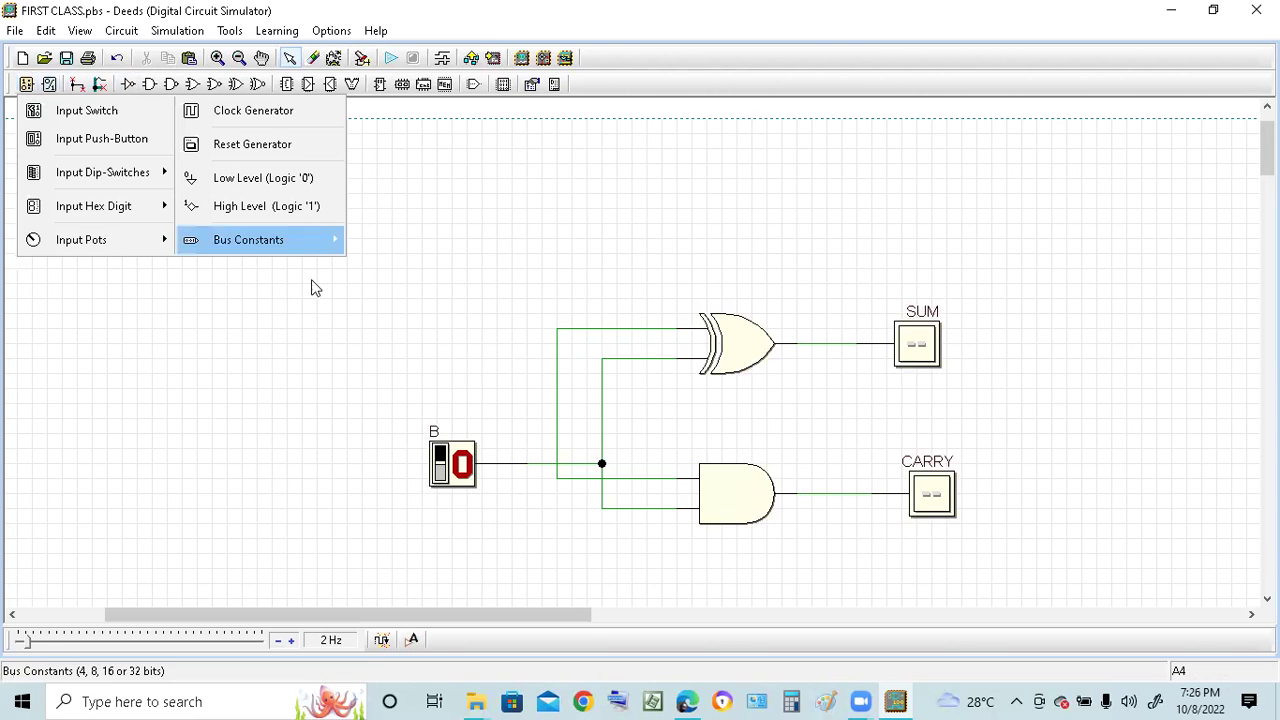
{"action": "left_click", "coordinate": [88, 105]}
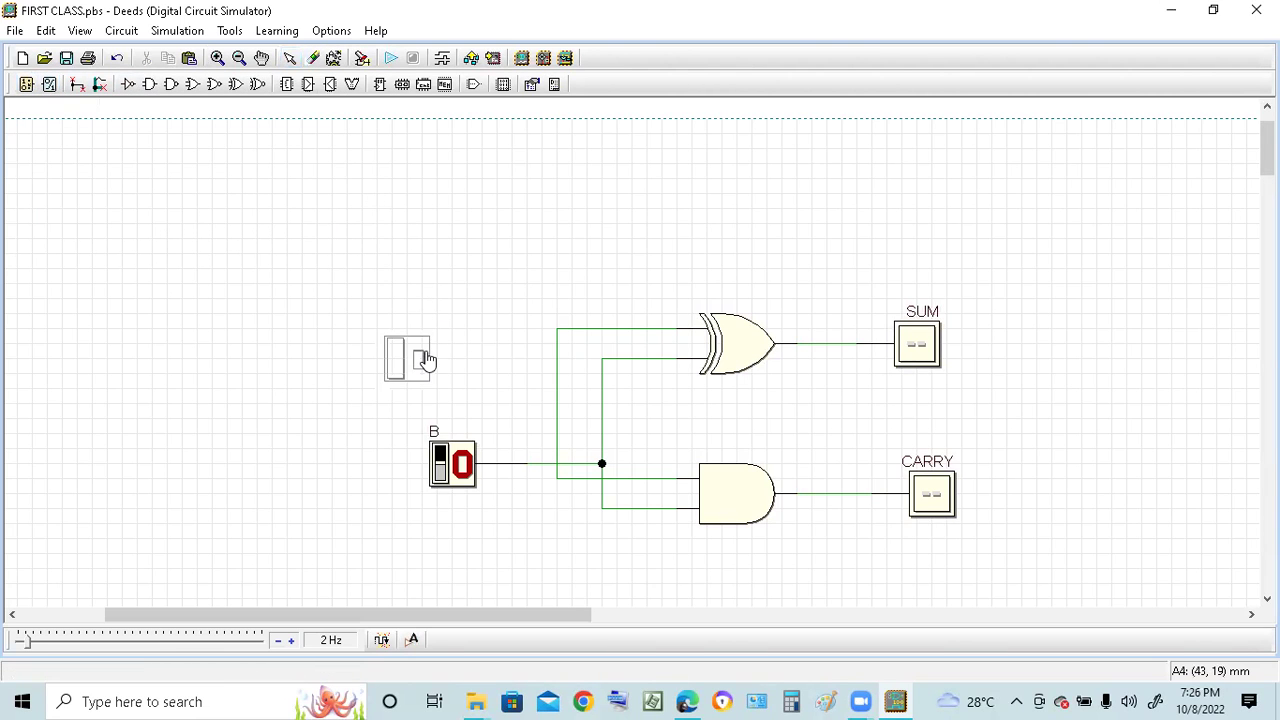
{"action": "left_click", "coordinate": [432, 355]}
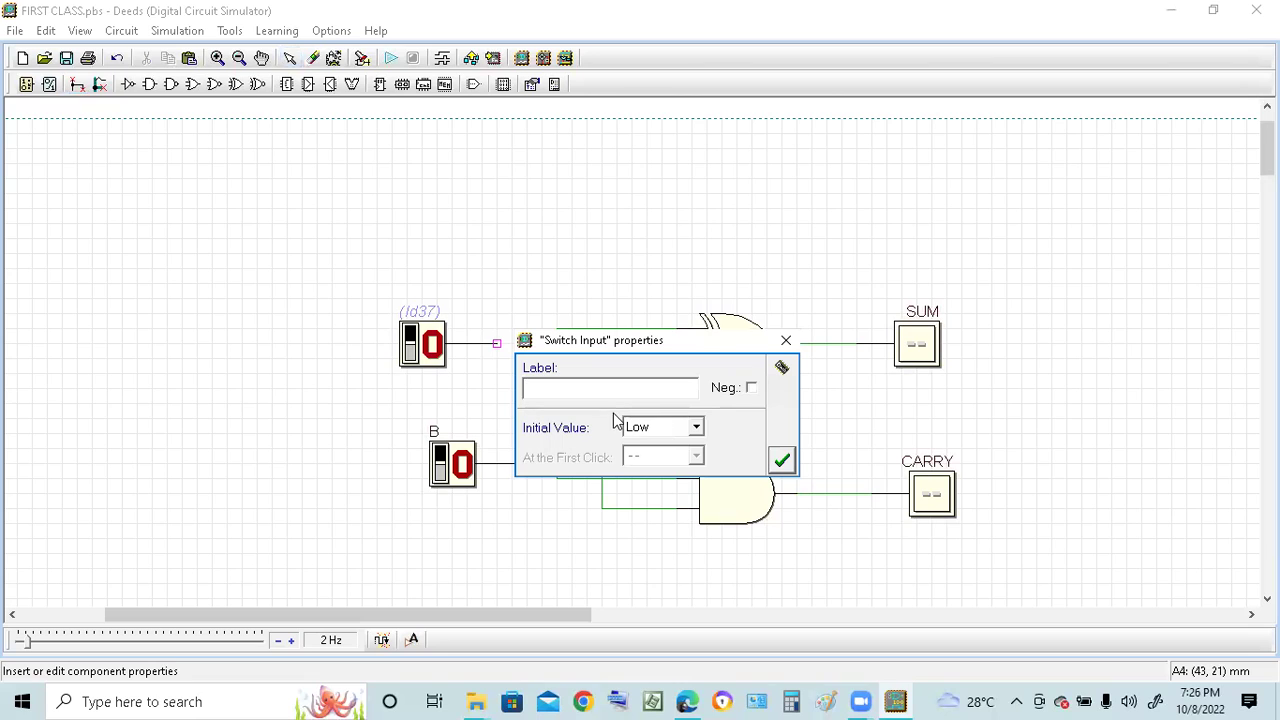
{"action": "type", "text": "A"}
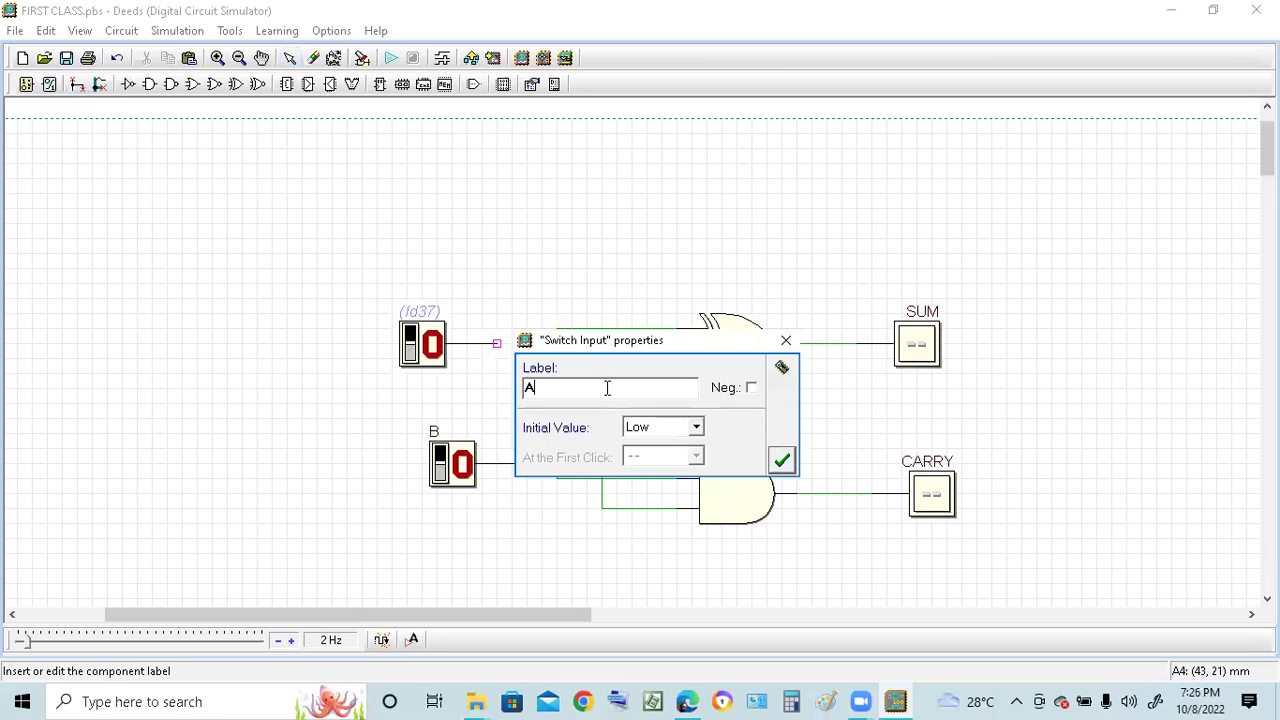
{"action": "left_click", "coordinate": [782, 459]}
{"action": "key", "text": "Escape"}
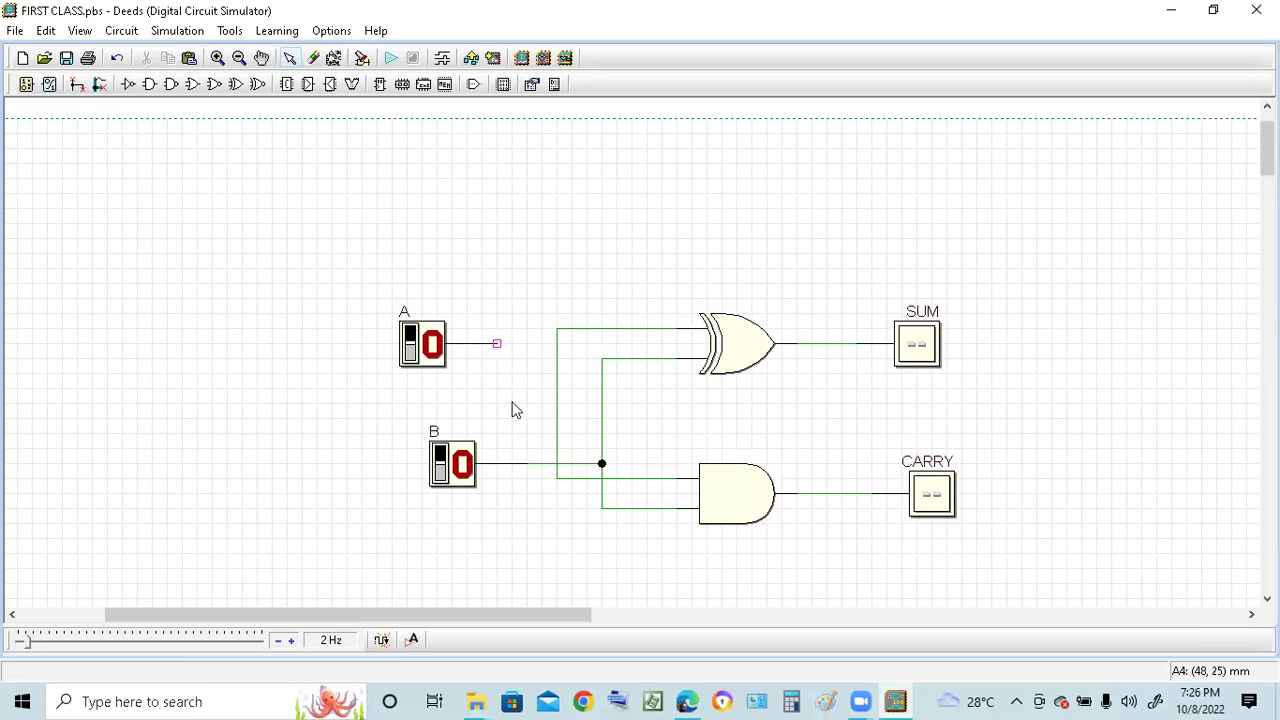
- Wire the new input switch A straight across to the vertical line of the outer wire loop
{"action": "left_click", "coordinate": [77, 85]}
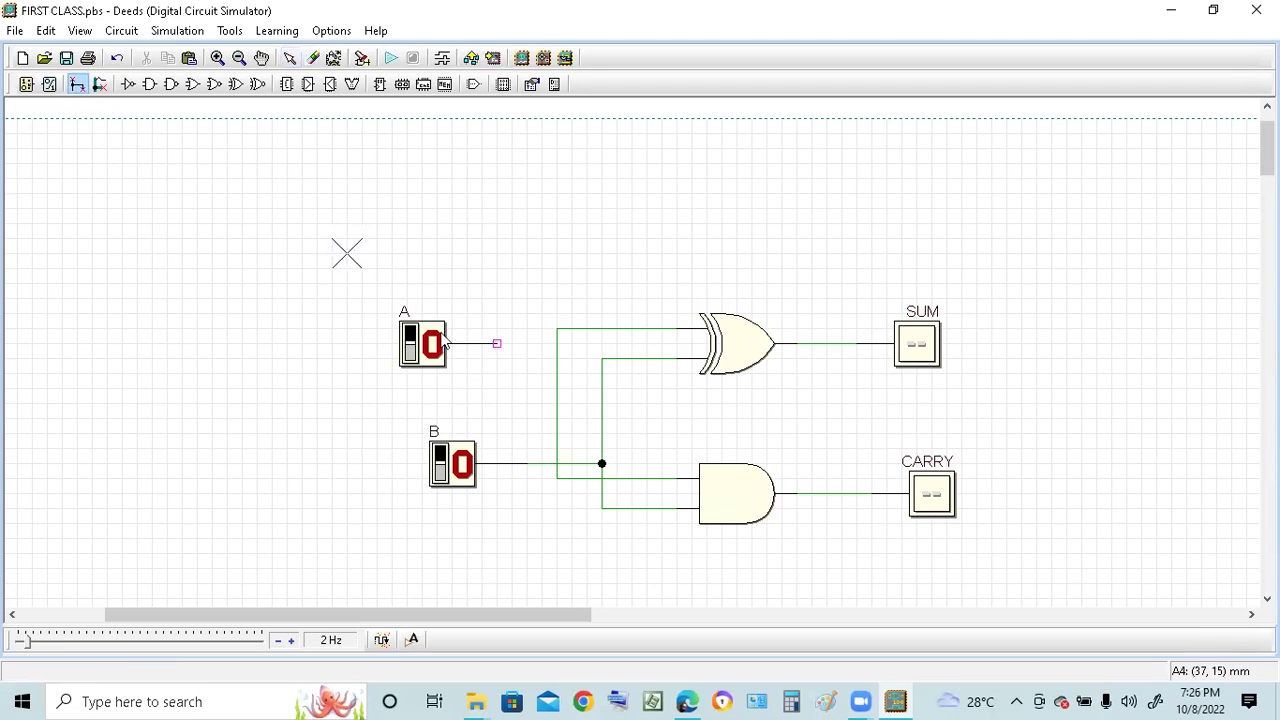
{"action": "left_click", "coordinate": [497, 344]}
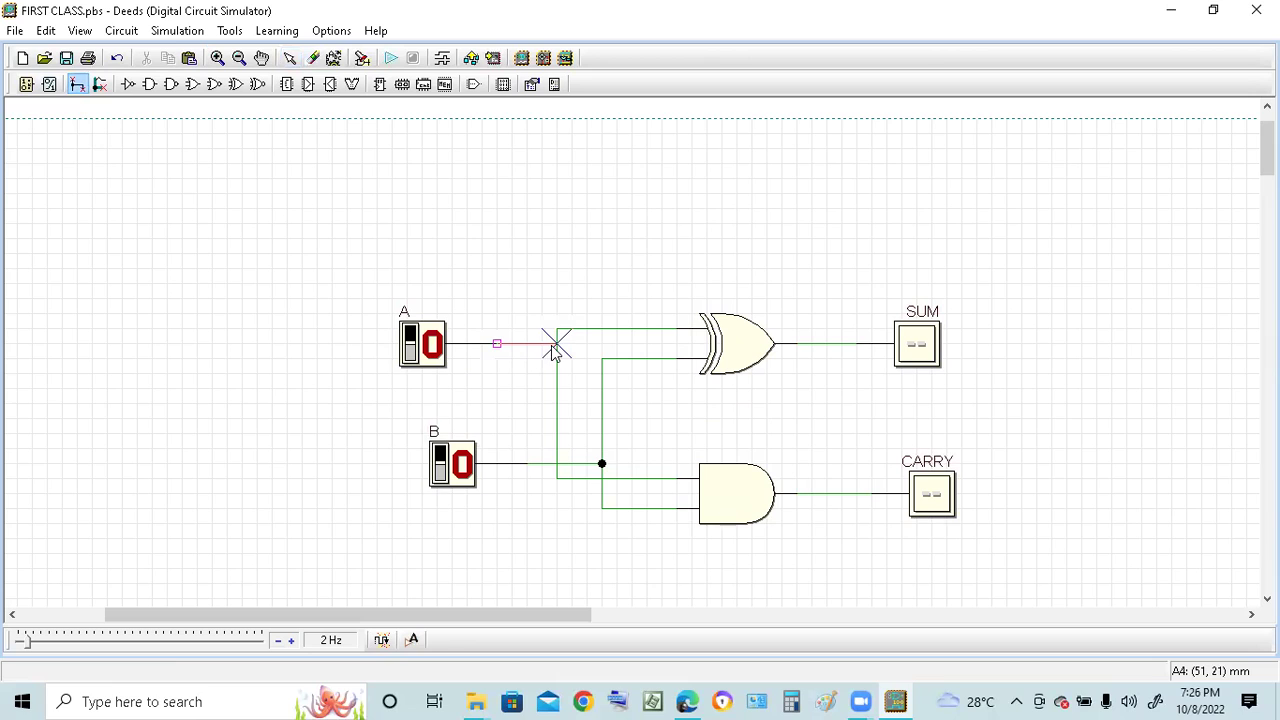
{"action": "left_click", "coordinate": [557, 344]}
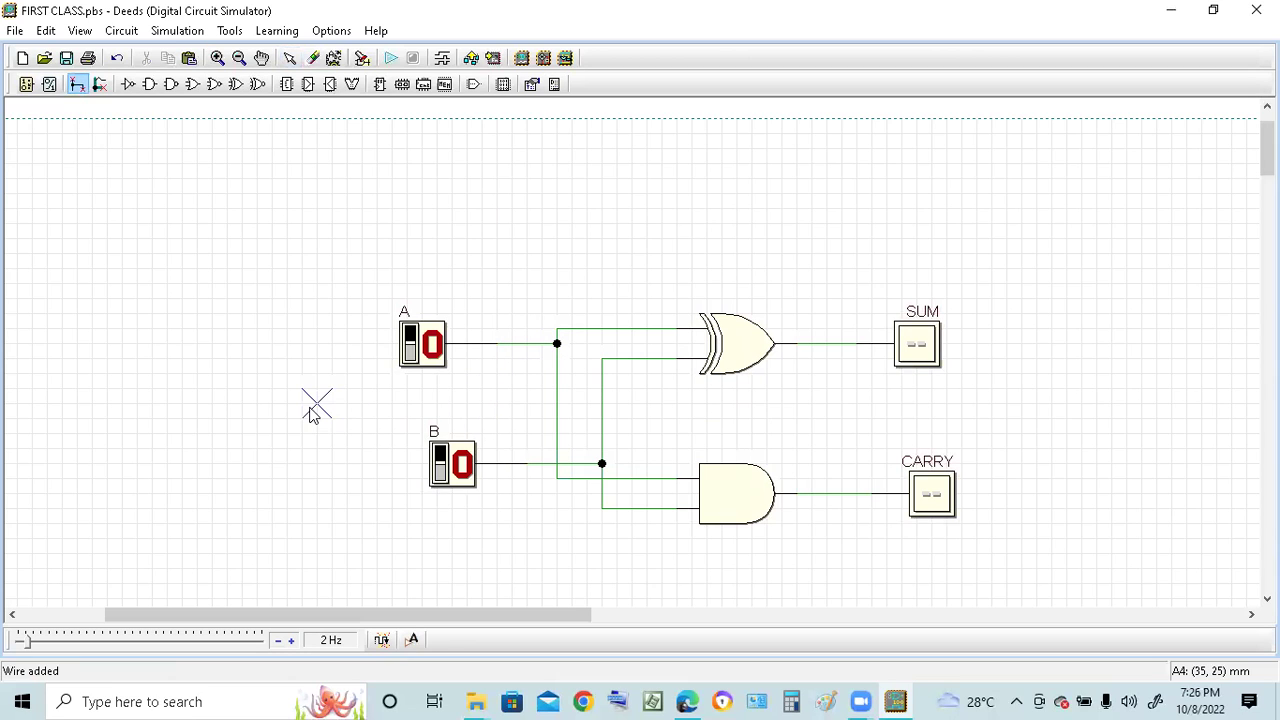
{"action": "key", "text": "Escape"}
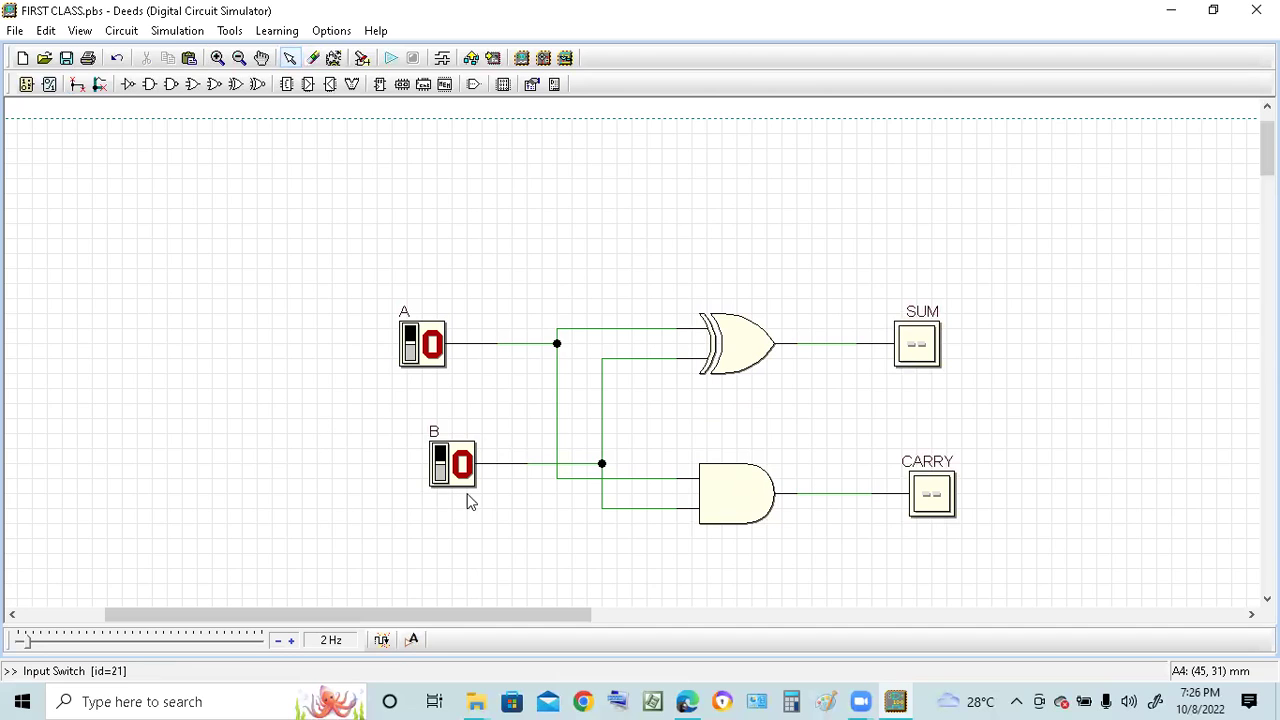
- Align input switch B directly below switch A and wire its output back to the open end of the inner loop's wire
{"action": "left_click", "coordinate": [462, 462]}
{"action": "left_click_drag", "start_coordinate": [460, 462], "coordinate": [433, 463]}
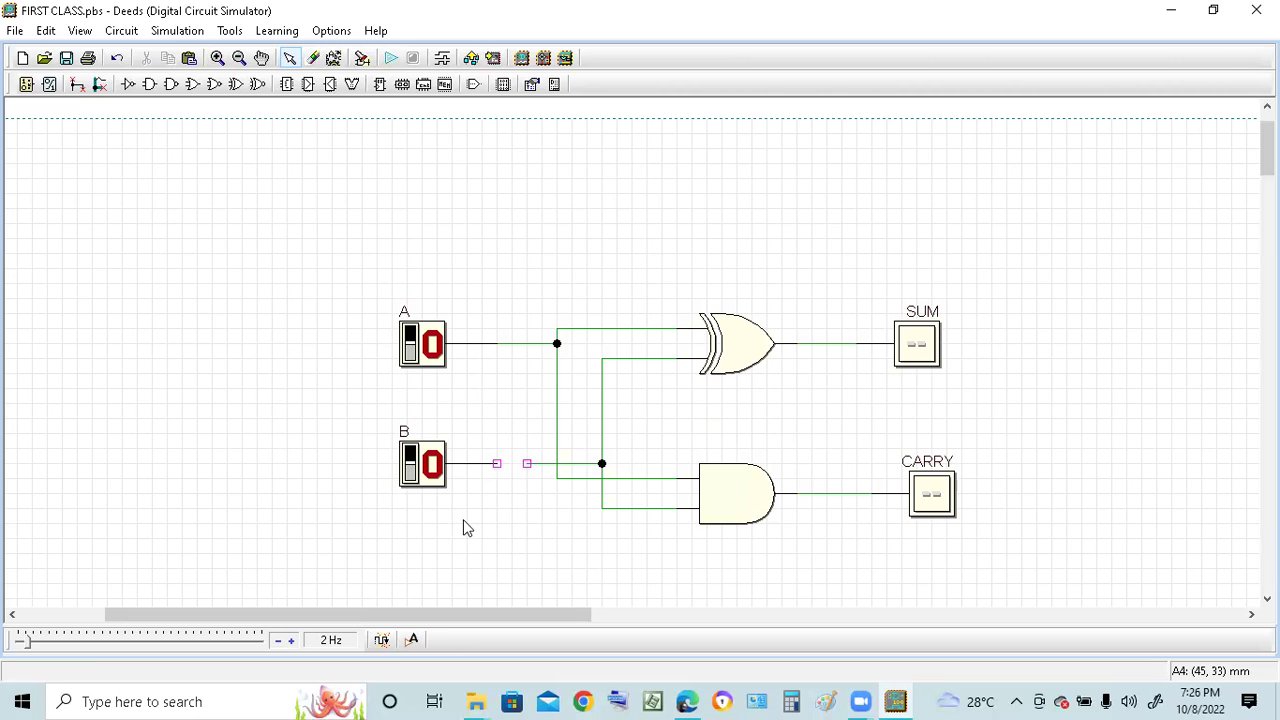
{"action": "left_click", "coordinate": [77, 85]}
{"action": "left_click_drag", "start_coordinate": [497, 463], "coordinate": [480, 542]}
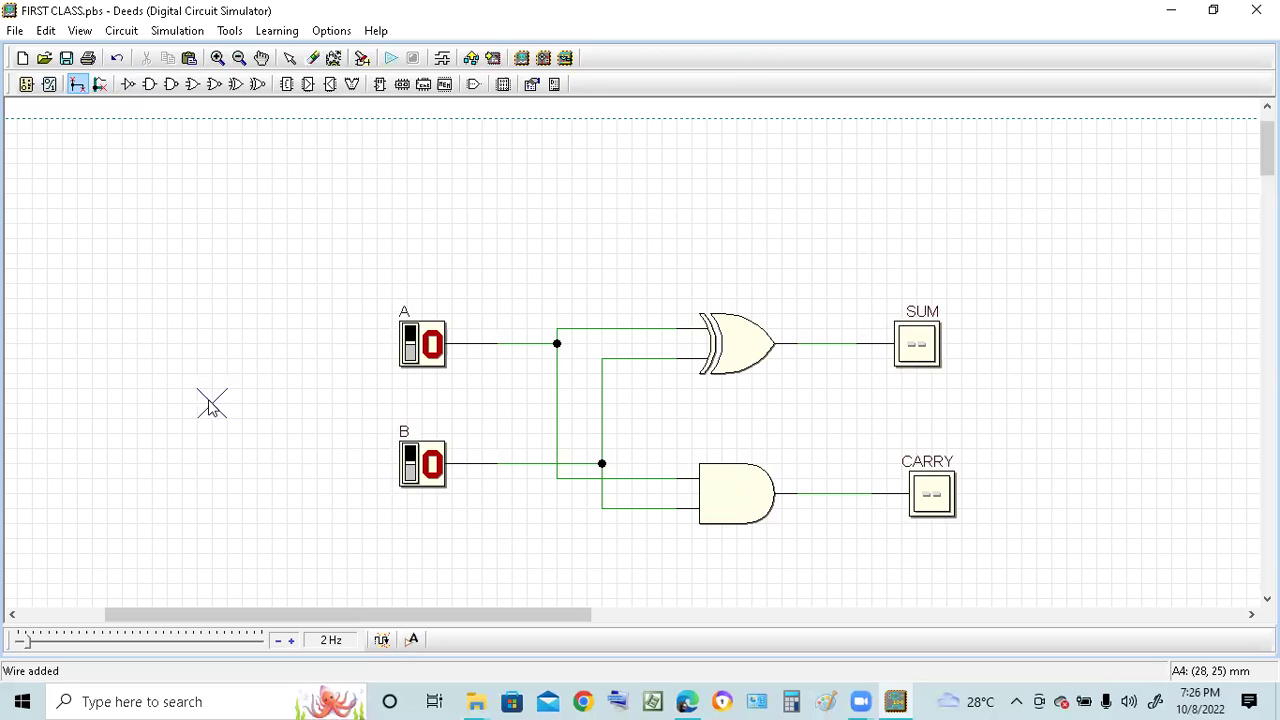
{"action": "key", "text": "Escape"}
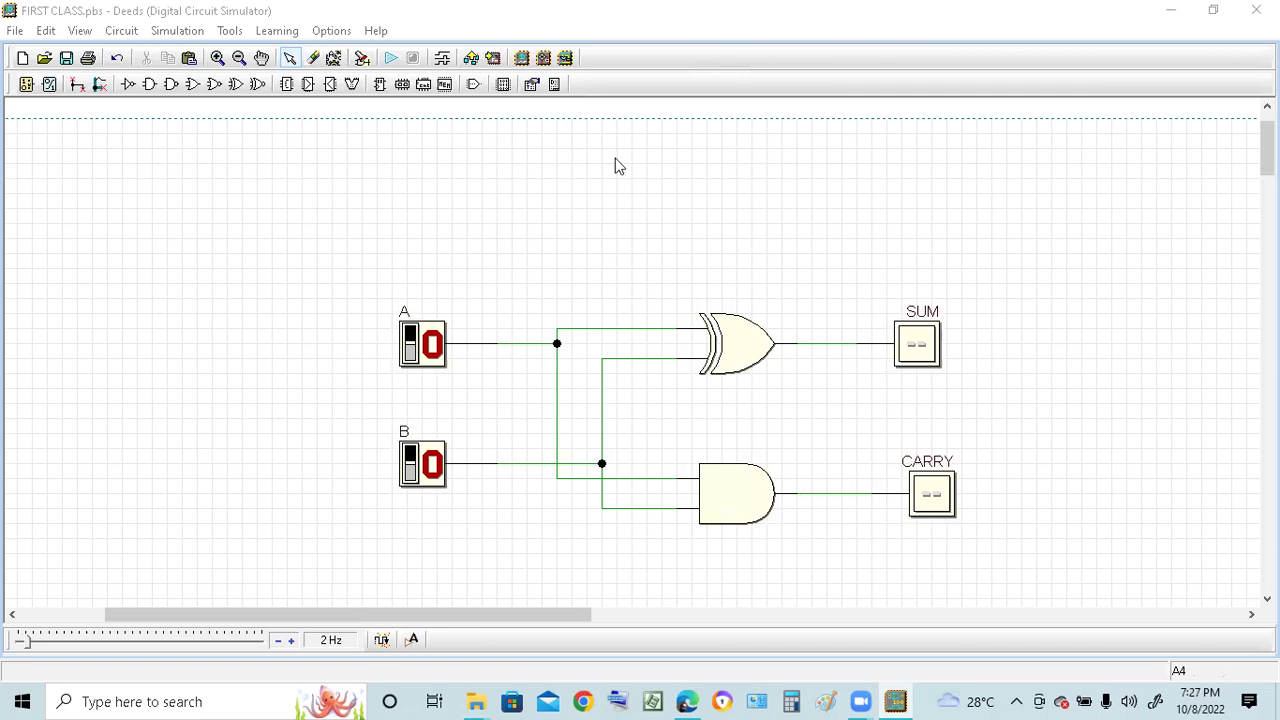
- Start the circuit simulation and save the changes to FIRST CLASS.pbs
{"action": "left_click", "coordinate": [960, 238]}
{"action": "left_click", "coordinate": [391, 60]}
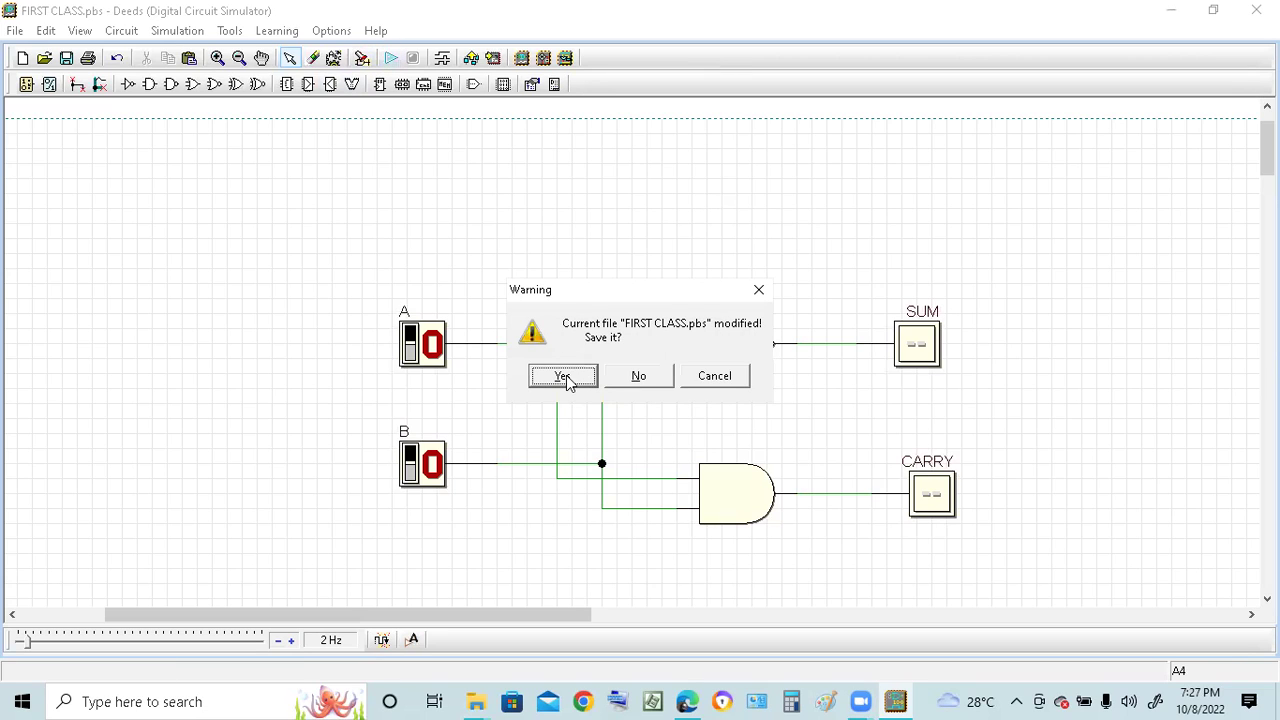
{"action": "left_click", "coordinate": [563, 376]}
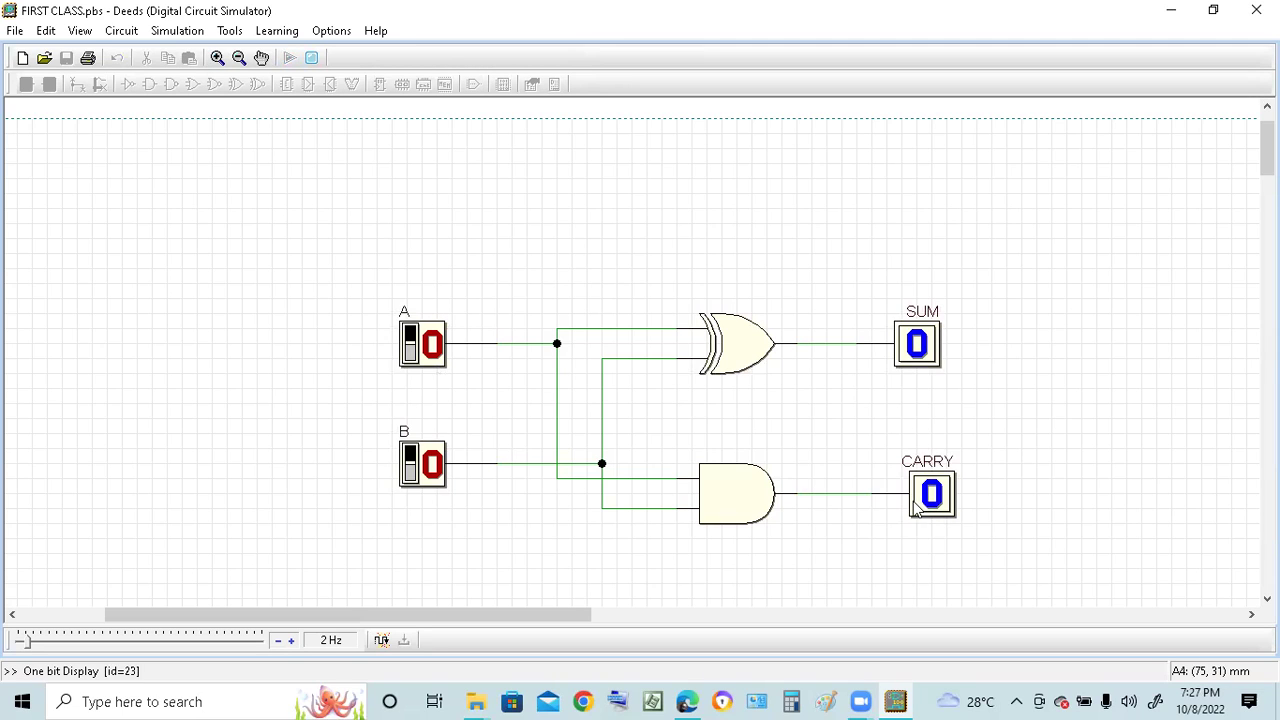
- Test the half adder with B alone at 1, both inputs at 1, A alone at 1 and both at 1 again, and stop the simulation
{"action": "left_click", "coordinate": [431, 469]}
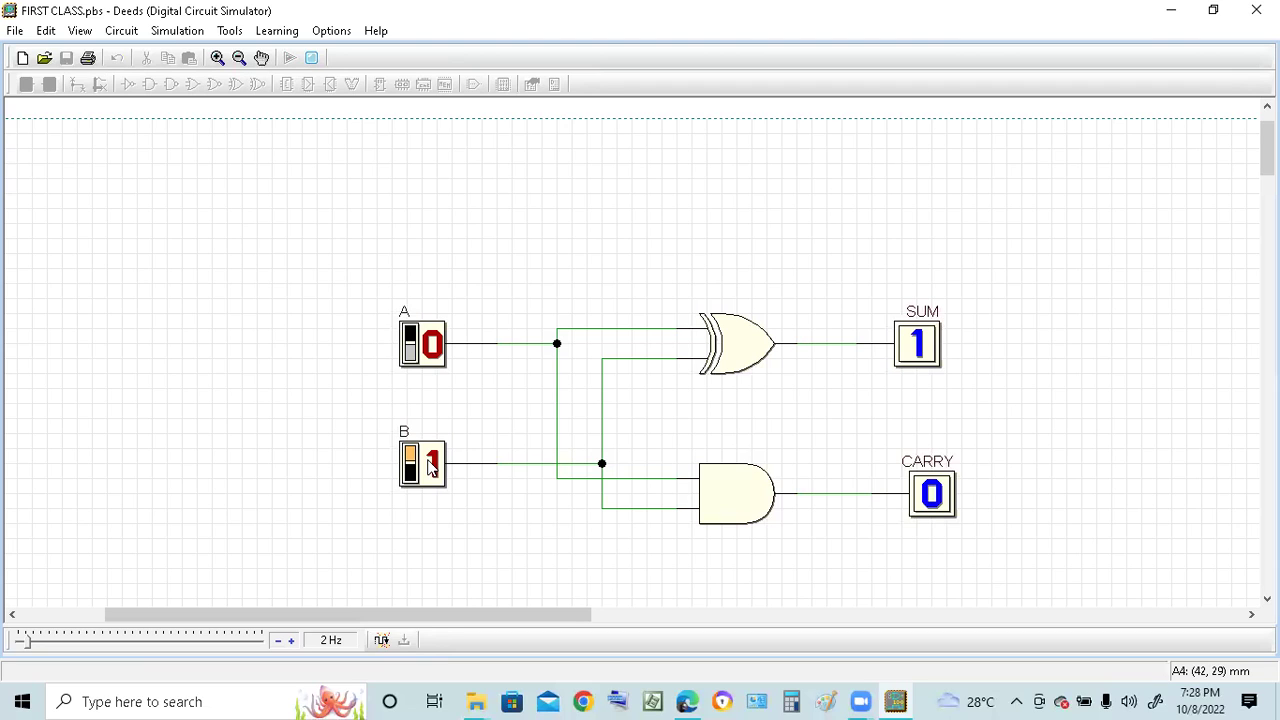
{"action": "left_click", "coordinate": [433, 345]}
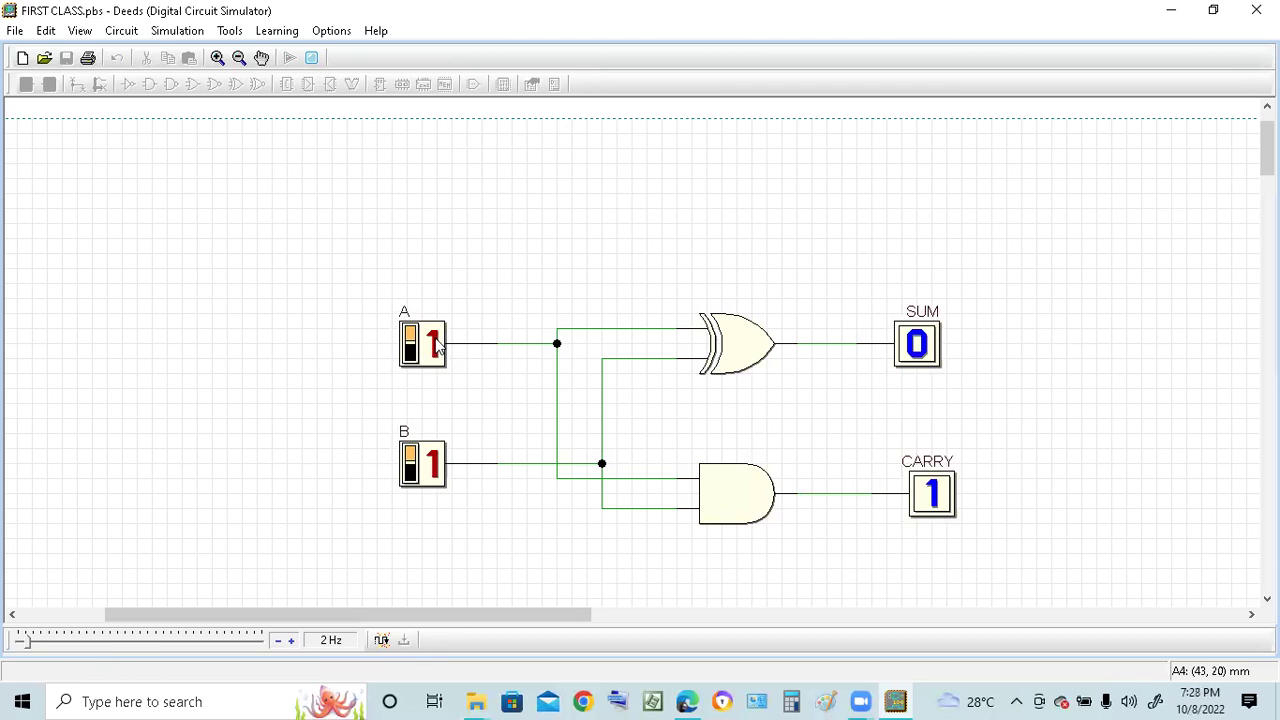
{"action": "left_click", "coordinate": [433, 459]}
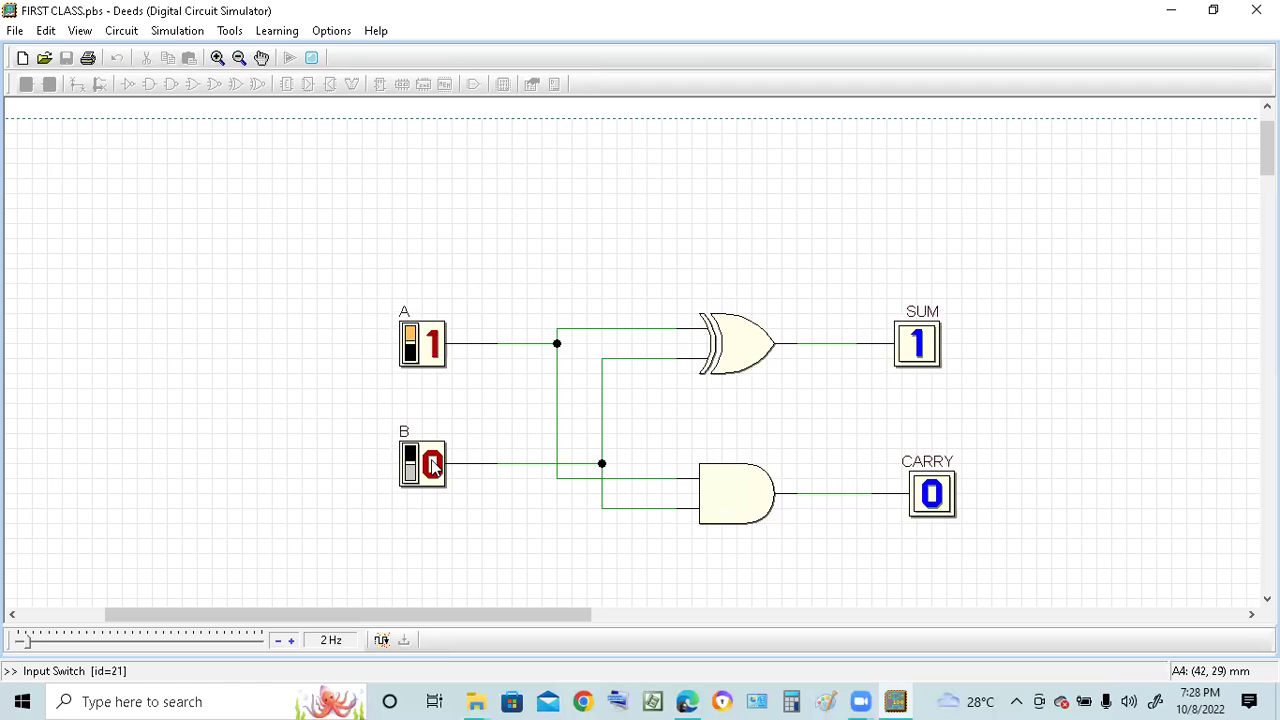
{"action": "left_click", "coordinate": [433, 465]}
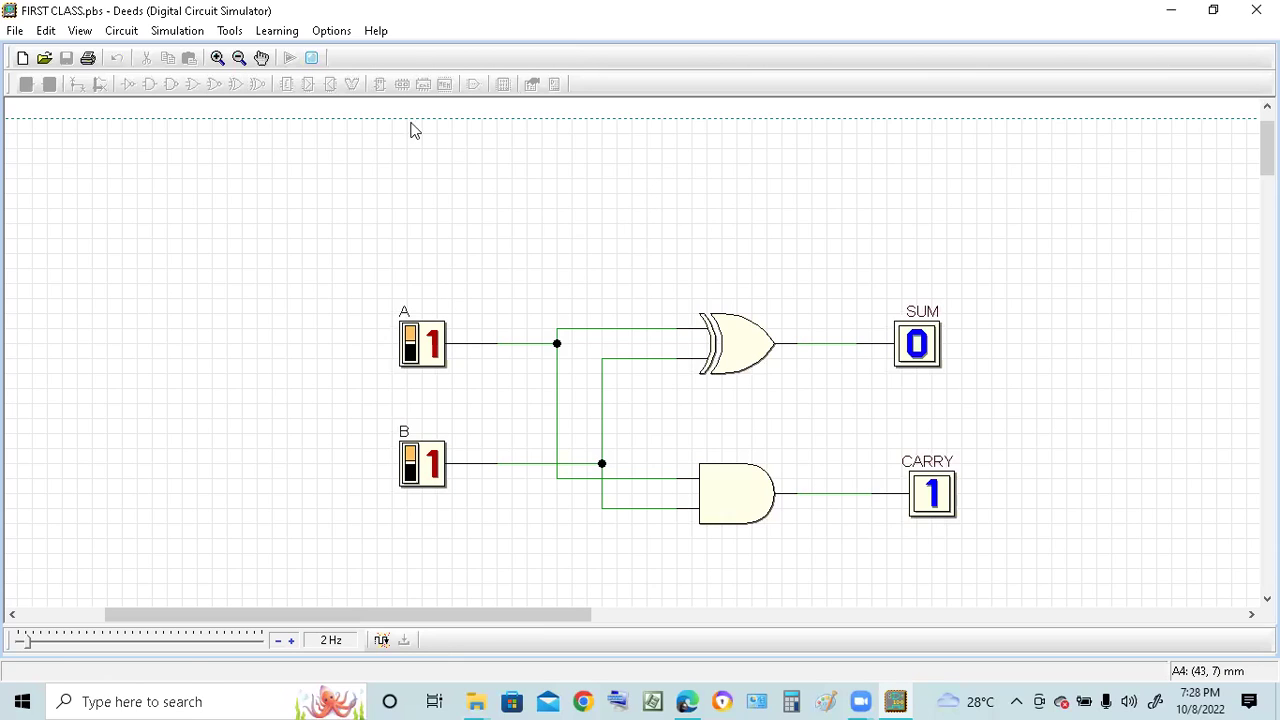
{"action": "left_click", "coordinate": [312, 58]}
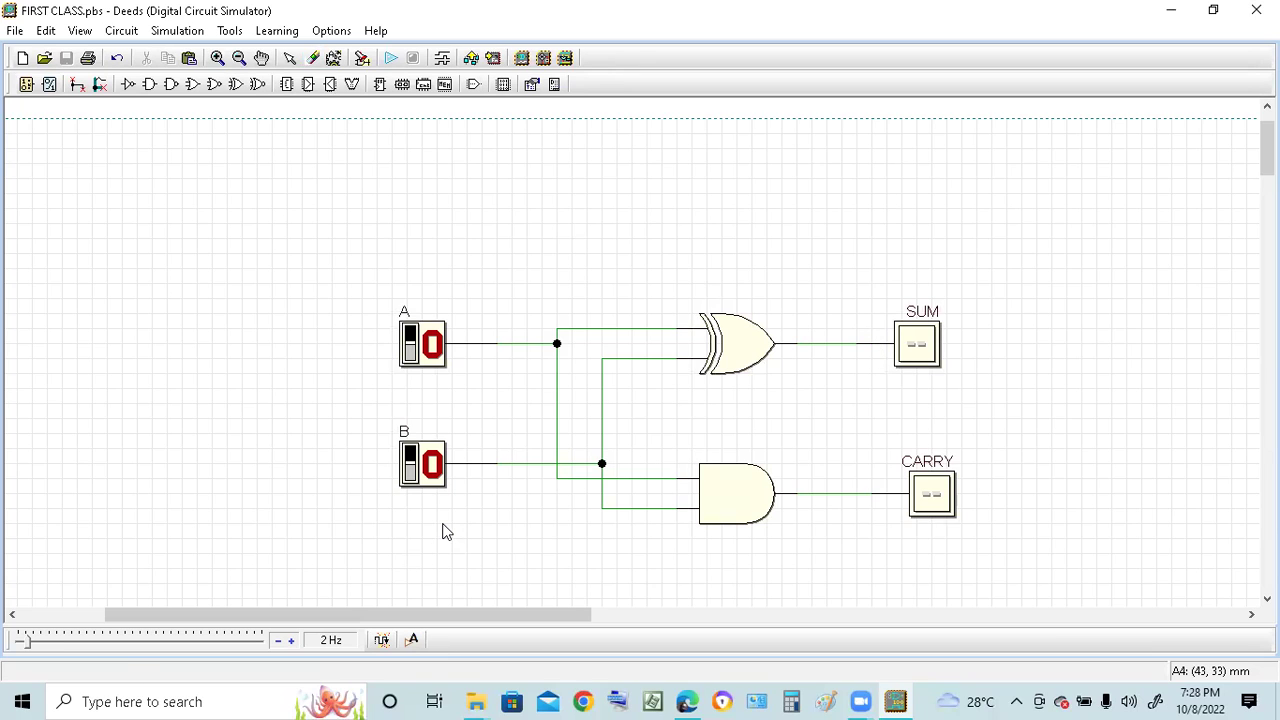
- Export the circuit to VHDL, look at the generated files in the FIRST_CLASS_VHDL folder, and return to the exported code
{"action": "left_click", "coordinate": [474, 62]}
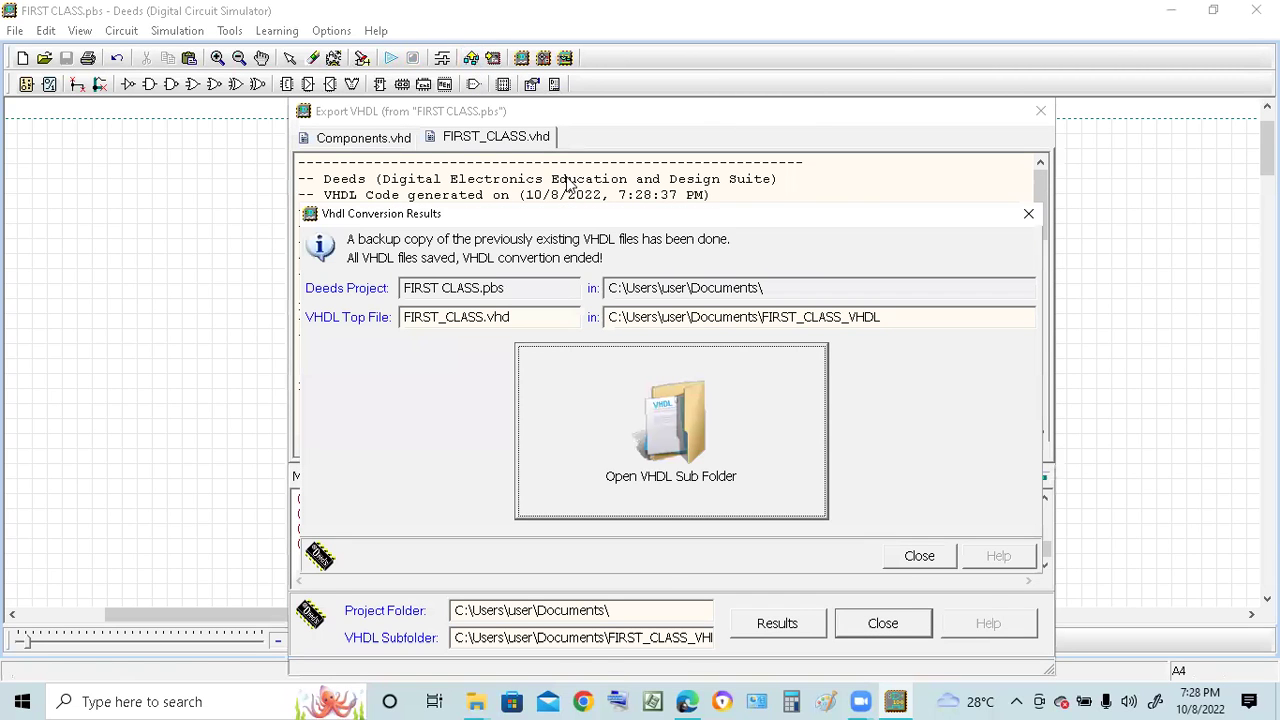
{"action": "left_click", "coordinate": [671, 469]}
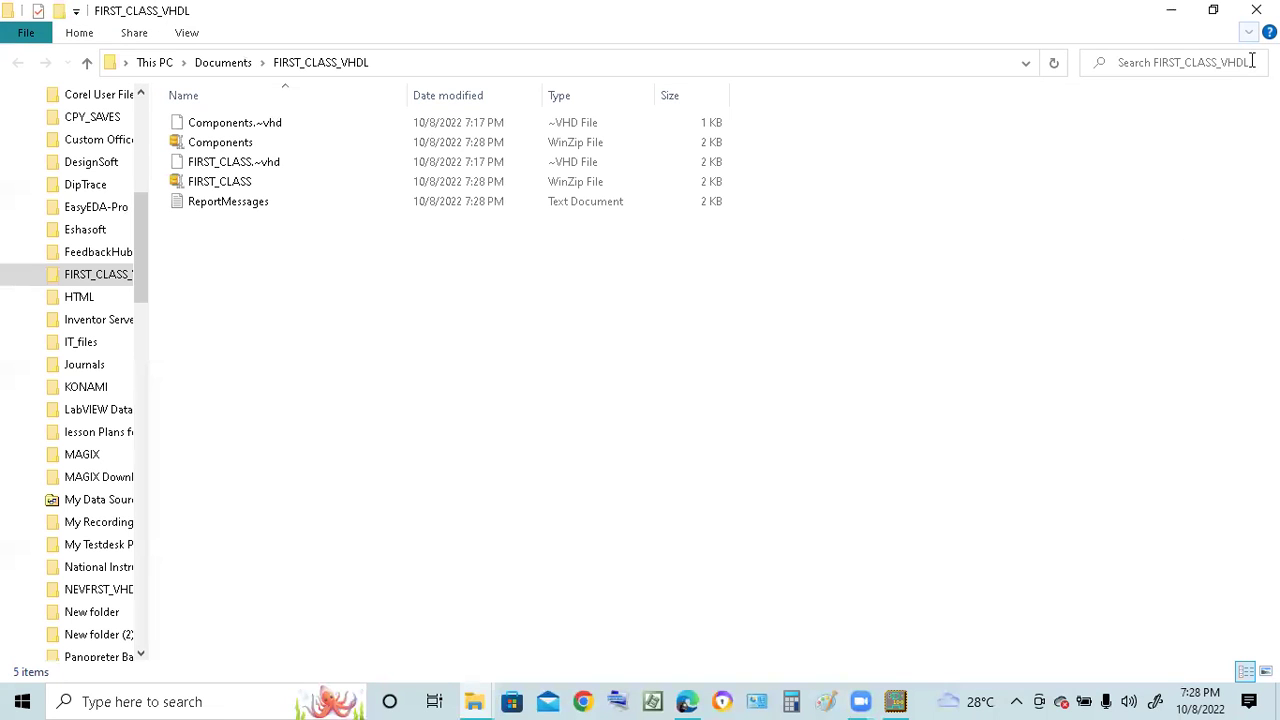
{"action": "left_click", "coordinate": [1171, 10]}
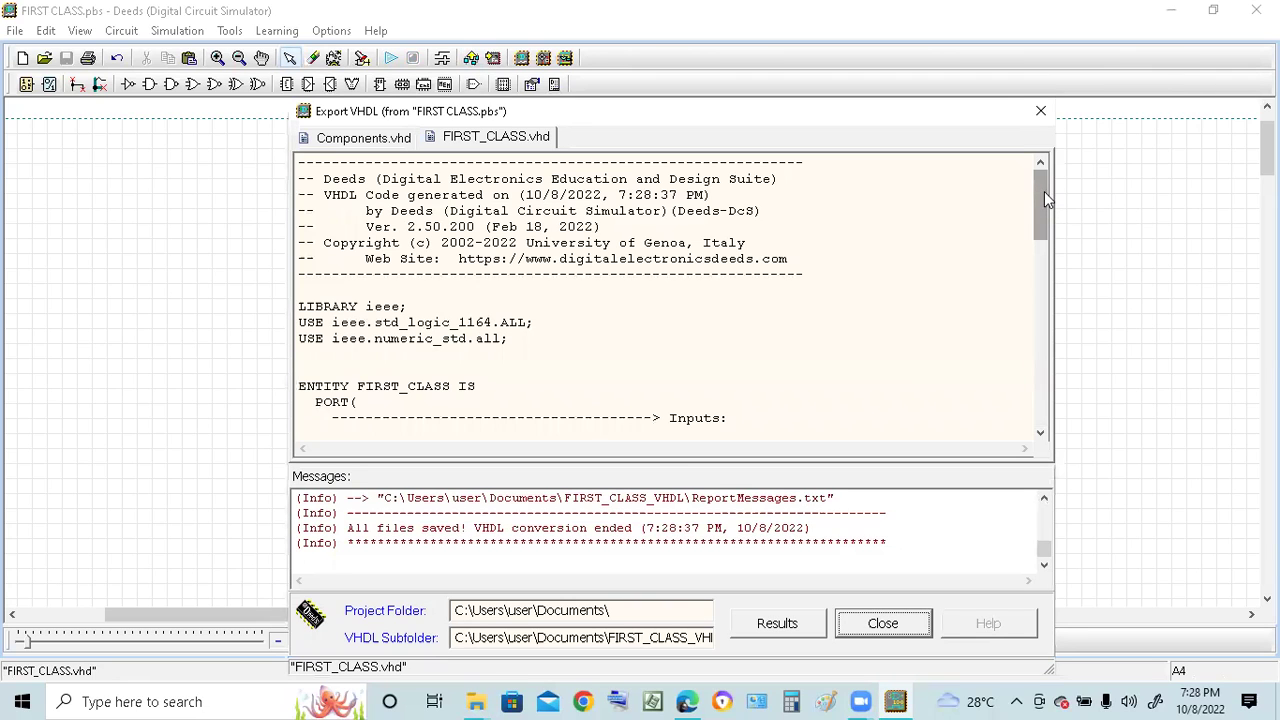
- Examine the exported FIRST_CLASS.vhd code, from the entity's input and output ports to the architecture's gate components
{"action": "left_click_drag", "start_coordinate": [1040, 208], "coordinate": [1038, 242]}
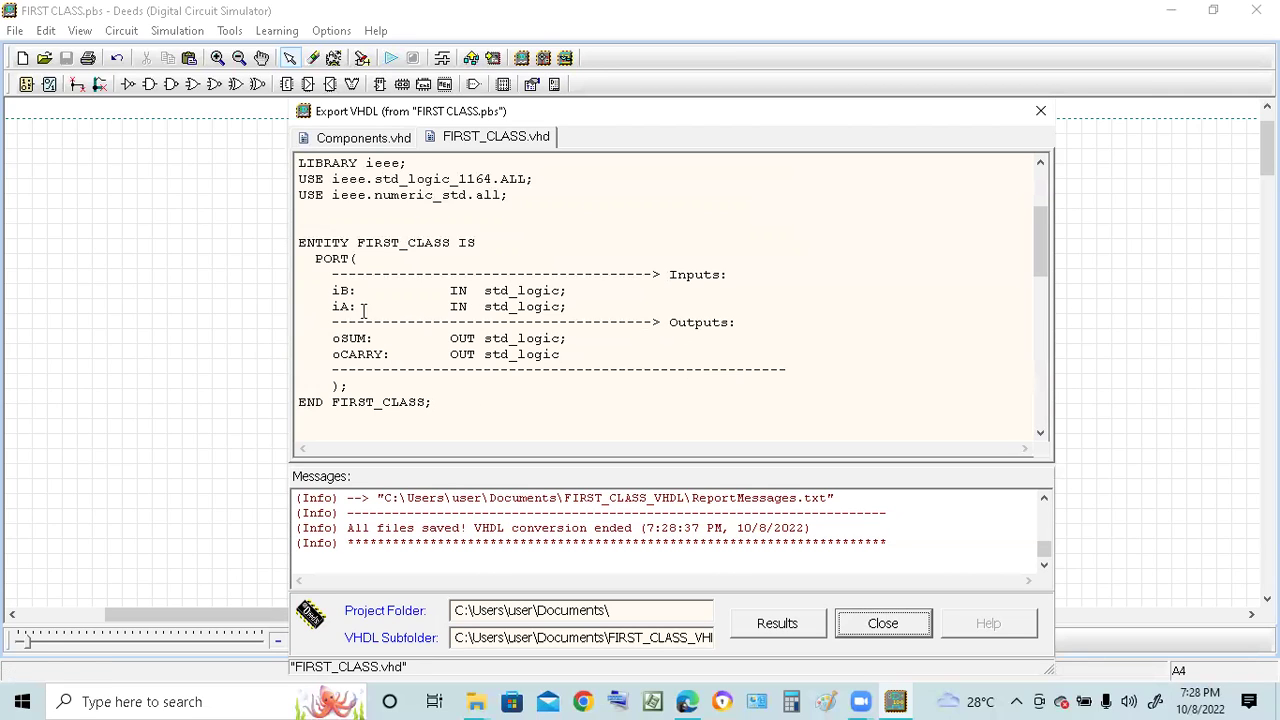
{"action": "left_click", "coordinate": [366, 258]}
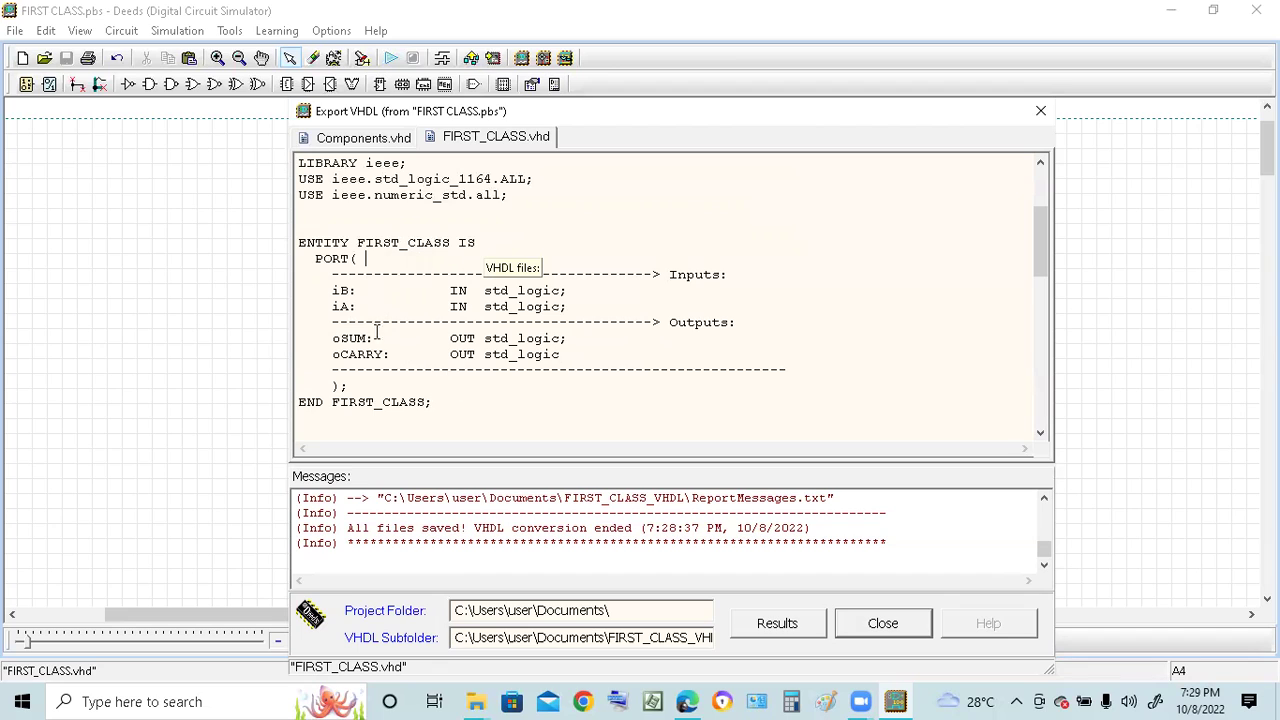
{"action": "scroll", "coordinate": [512, 310], "scroll_direction": "down", "scroll_amount": 1}
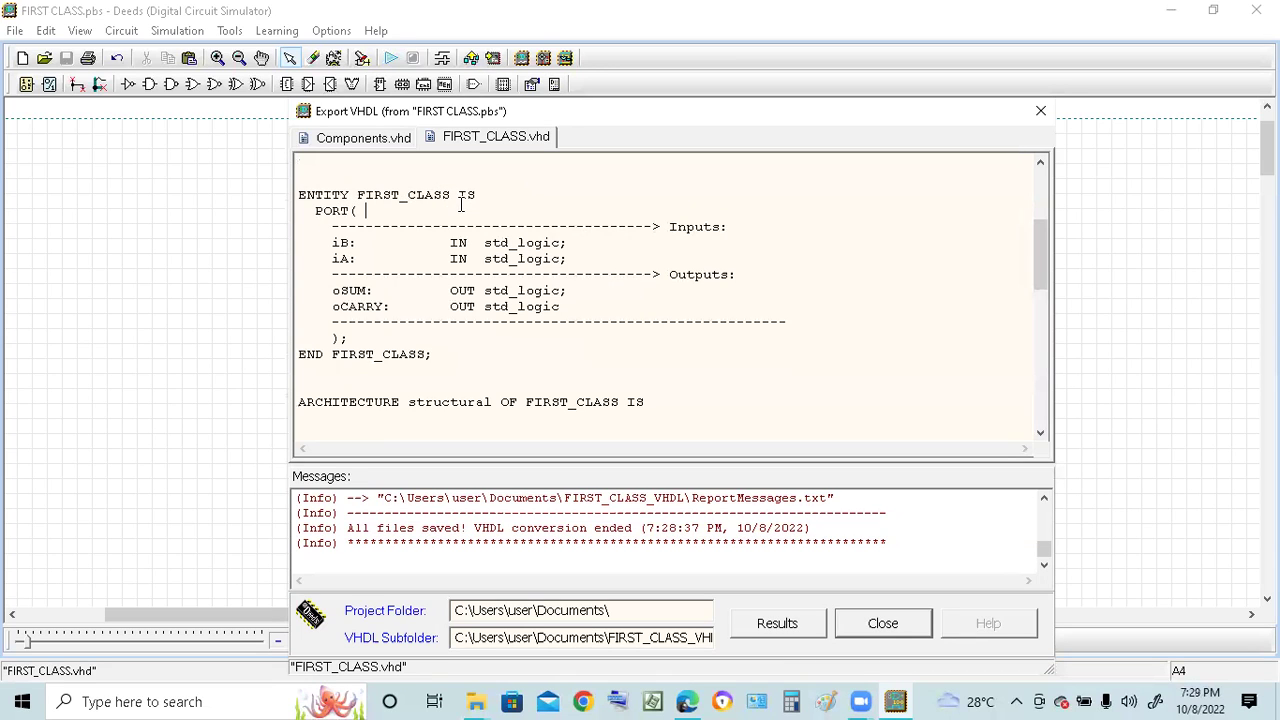
{"action": "scroll", "coordinate": [461, 204], "scroll_direction": "down", "scroll_amount": 1}
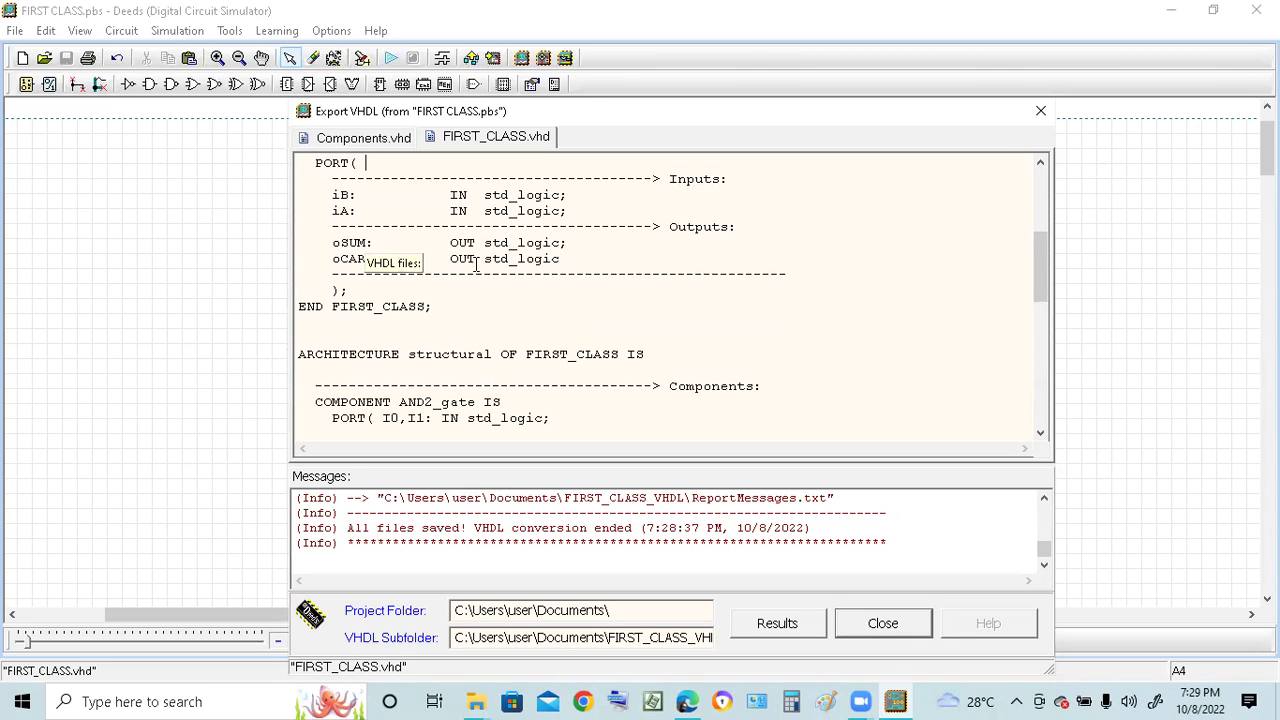
{"action": "scroll", "coordinate": [470, 278], "scroll_direction": "down", "scroll_amount": 1}
{"action": "scroll", "coordinate": [400, 305], "scroll_direction": "down", "scroll_amount": 1}
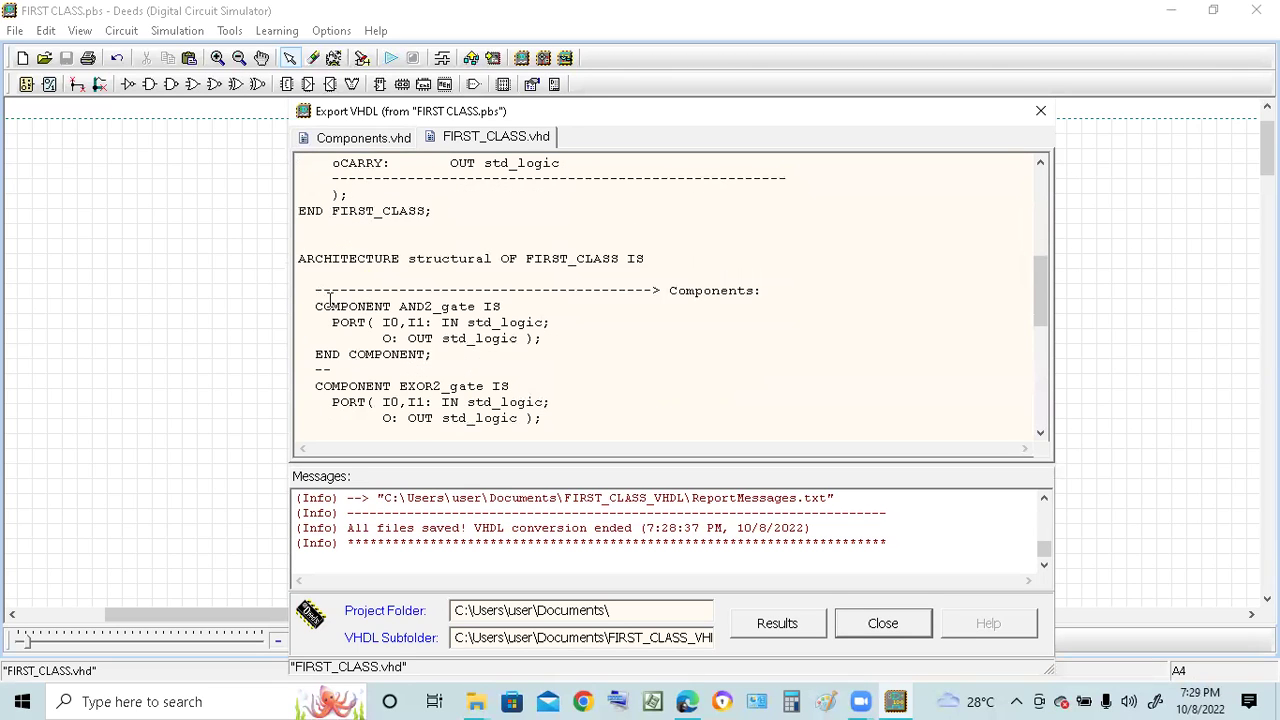
{"action": "scroll", "coordinate": [341, 271], "scroll_direction": "down", "scroll_amount": 1}
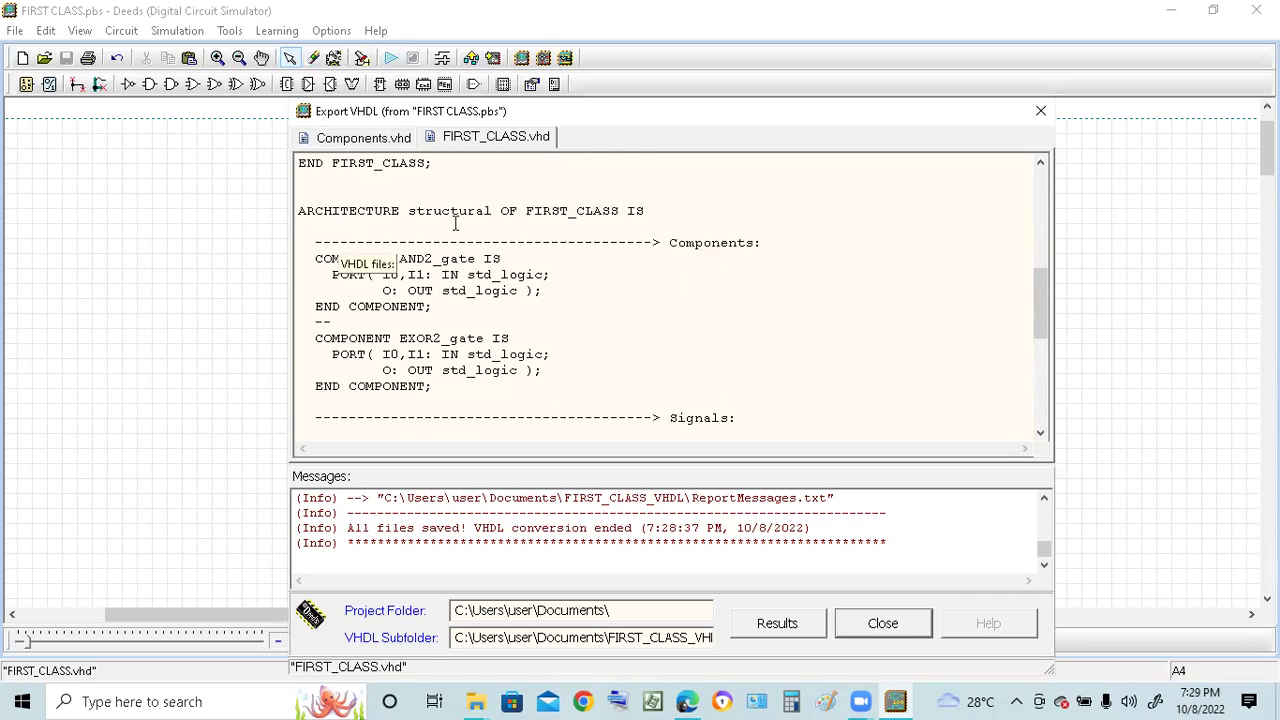
{"action": "scroll", "coordinate": [456, 222], "scroll_direction": "down", "scroll_amount": 1}
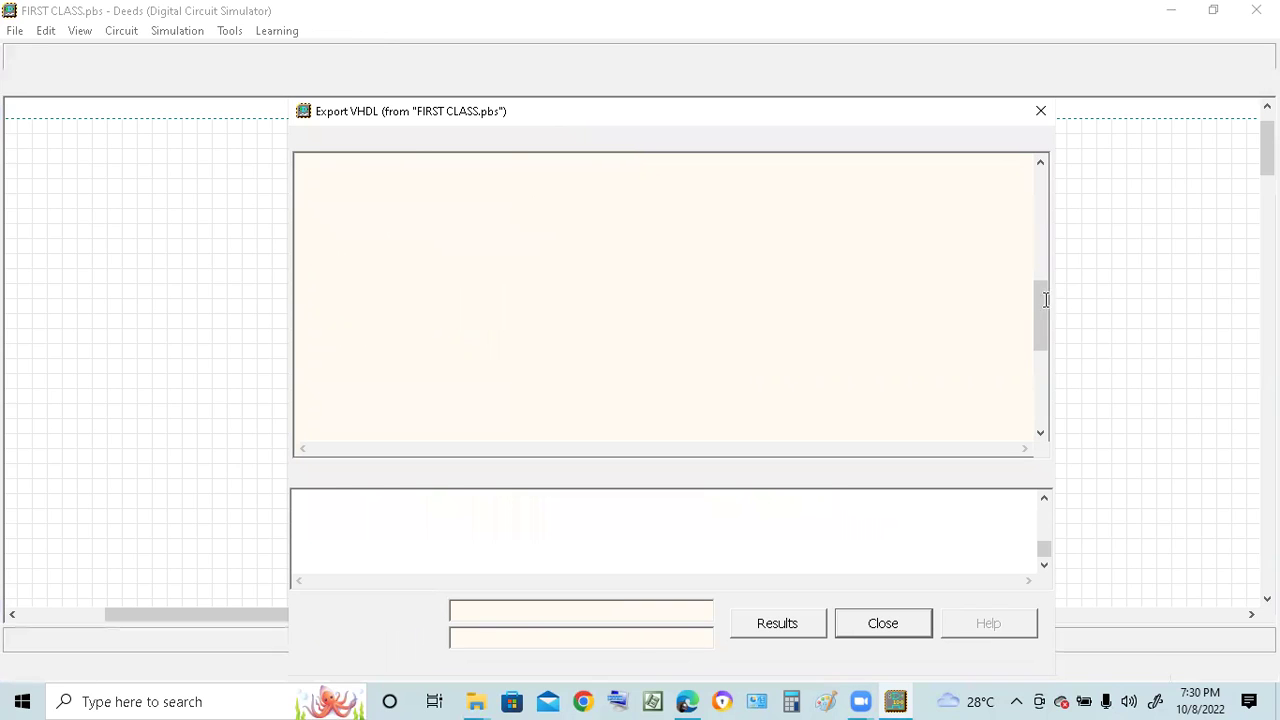
- Examine the FIRST_CLASS.vhd code from the library and entity port declarations through the signals to the component mapping
{"action": "left_click_drag", "start_coordinate": [1038, 305], "coordinate": [1031, 212]}
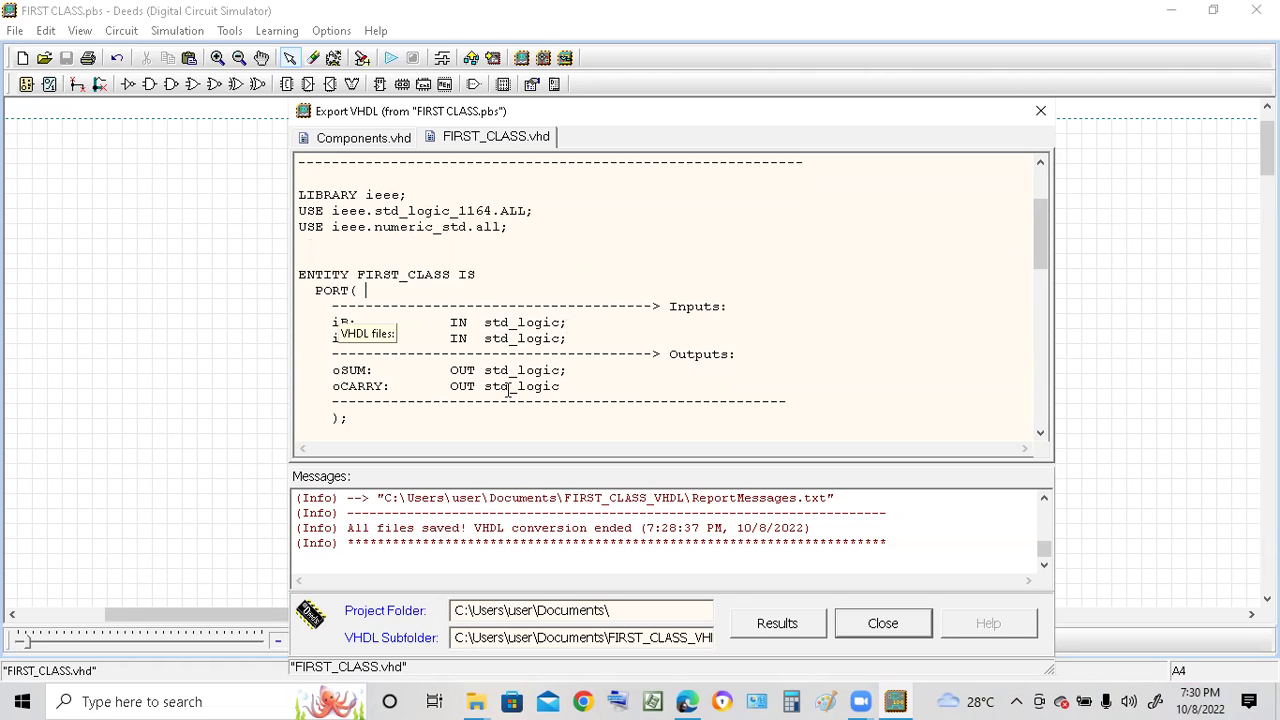
{"action": "scroll", "coordinate": [535, 368], "scroll_direction": "up", "scroll_amount": 3}
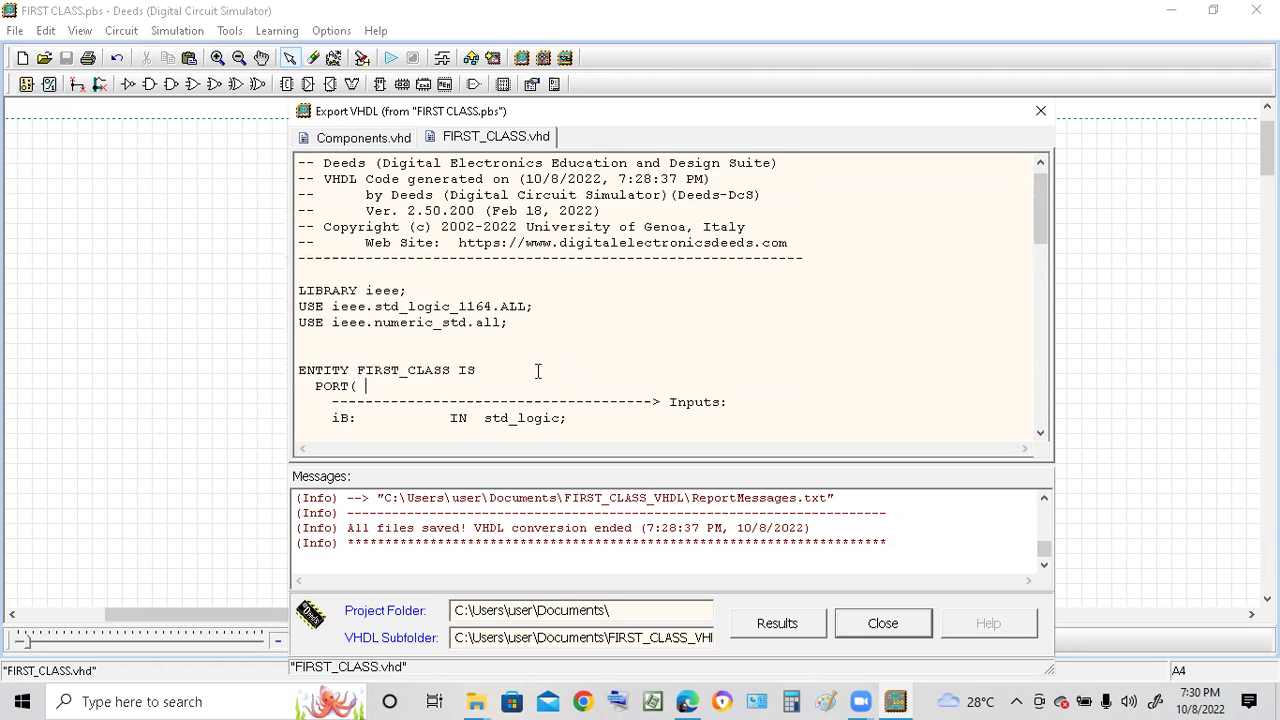
{"action": "scroll", "coordinate": [532, 371], "scroll_direction": "down", "scroll_amount": 3}
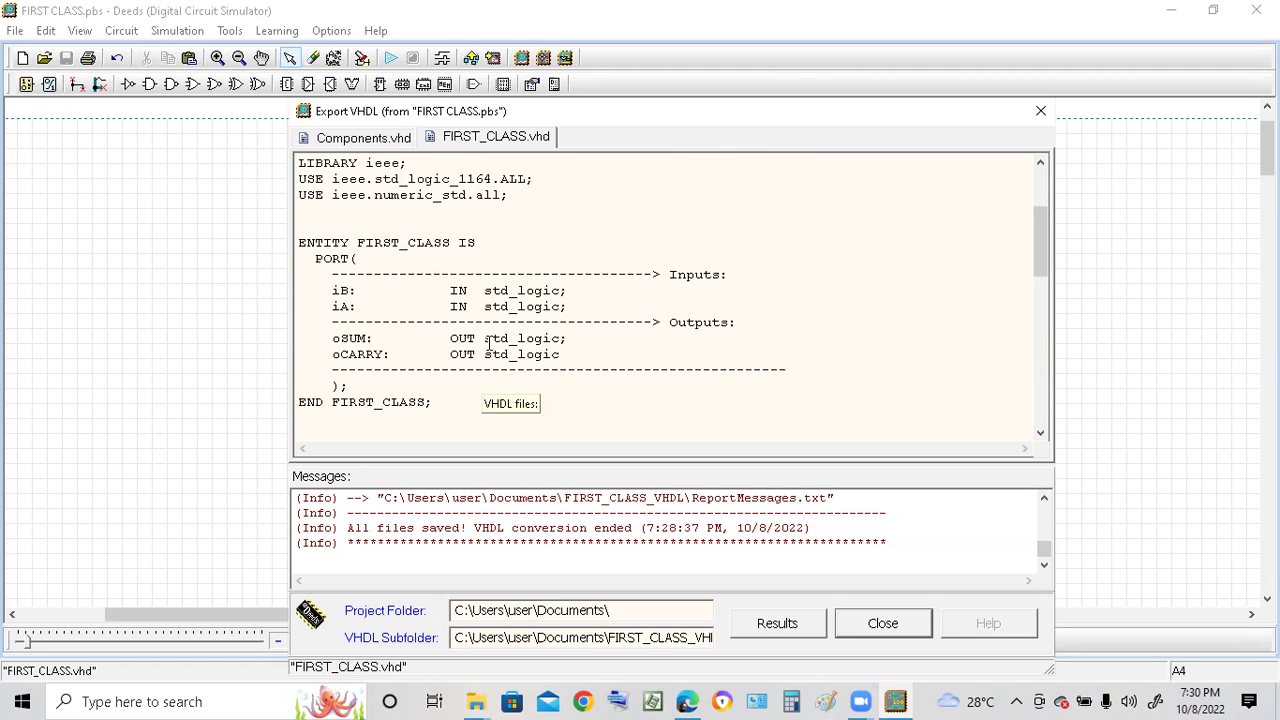
{"action": "scroll", "coordinate": [520, 355], "scroll_direction": "down", "scroll_amount": 5}
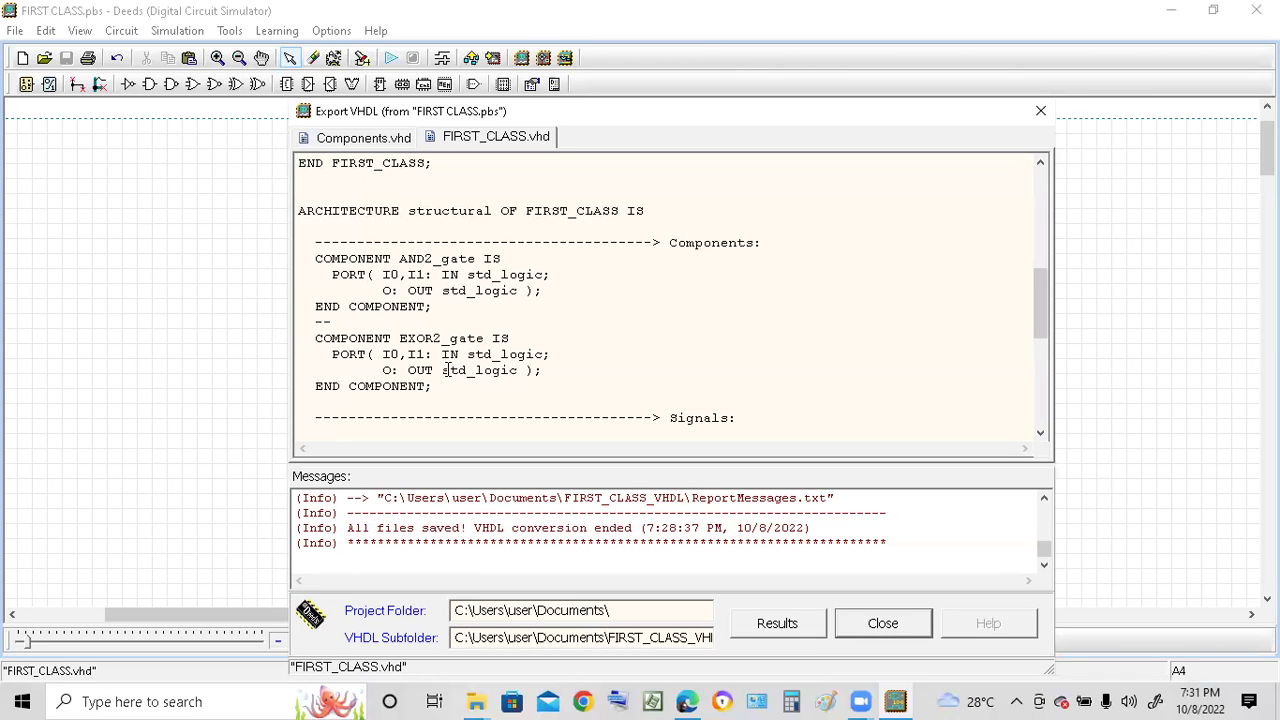
{"action": "scroll", "coordinate": [450, 365], "scroll_direction": "down", "scroll_amount": 3}
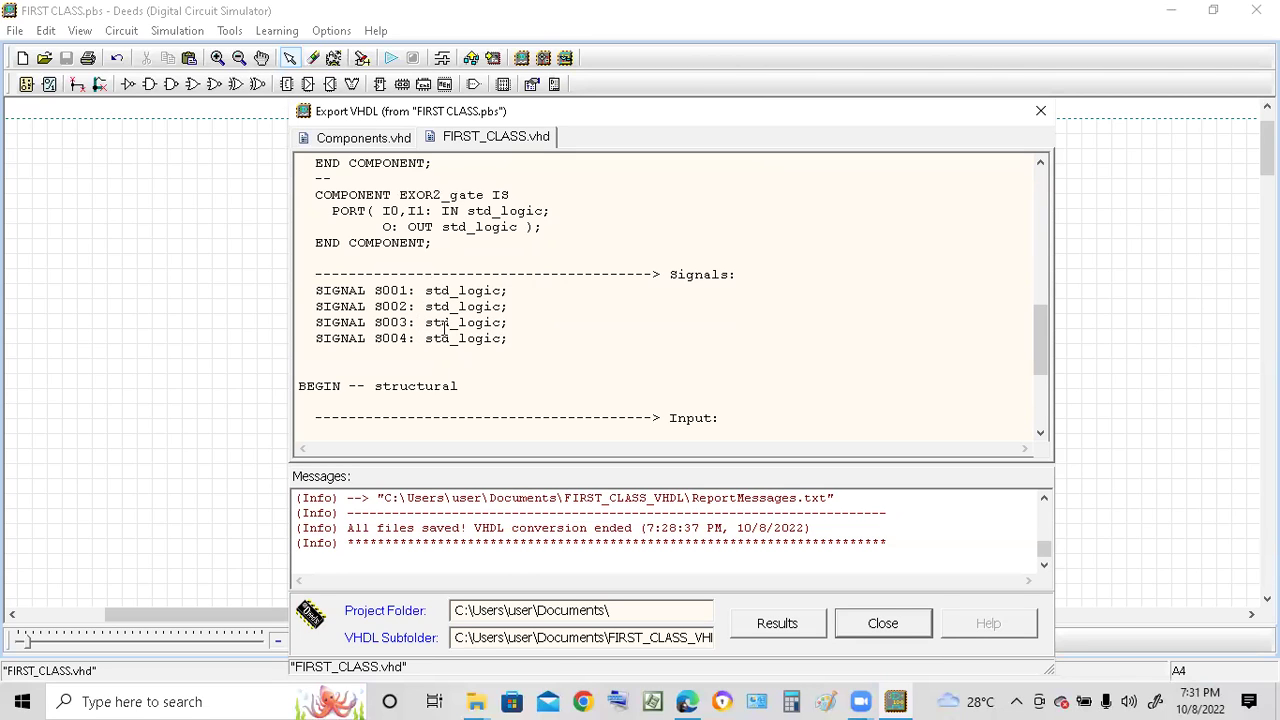
{"action": "scroll", "coordinate": [430, 330], "scroll_direction": "down", "scroll_amount": 2}
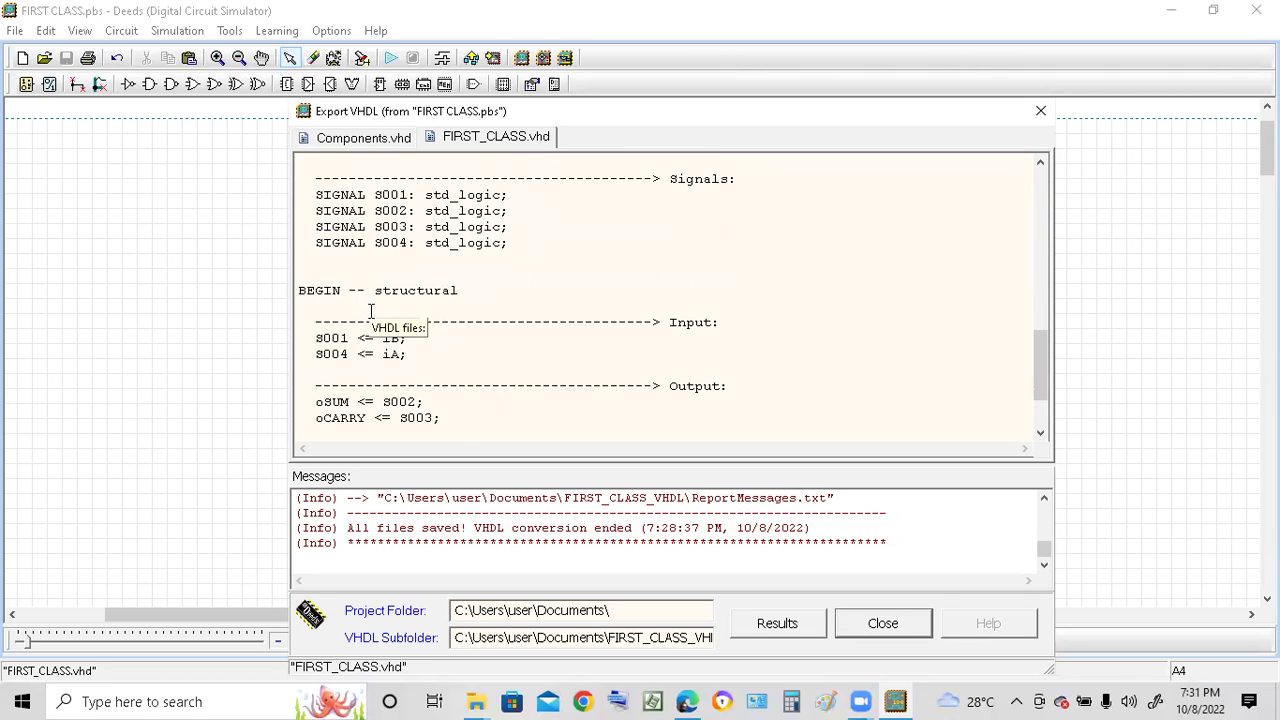
{"action": "scroll", "coordinate": [480, 298], "scroll_direction": "down", "scroll_amount": 1}
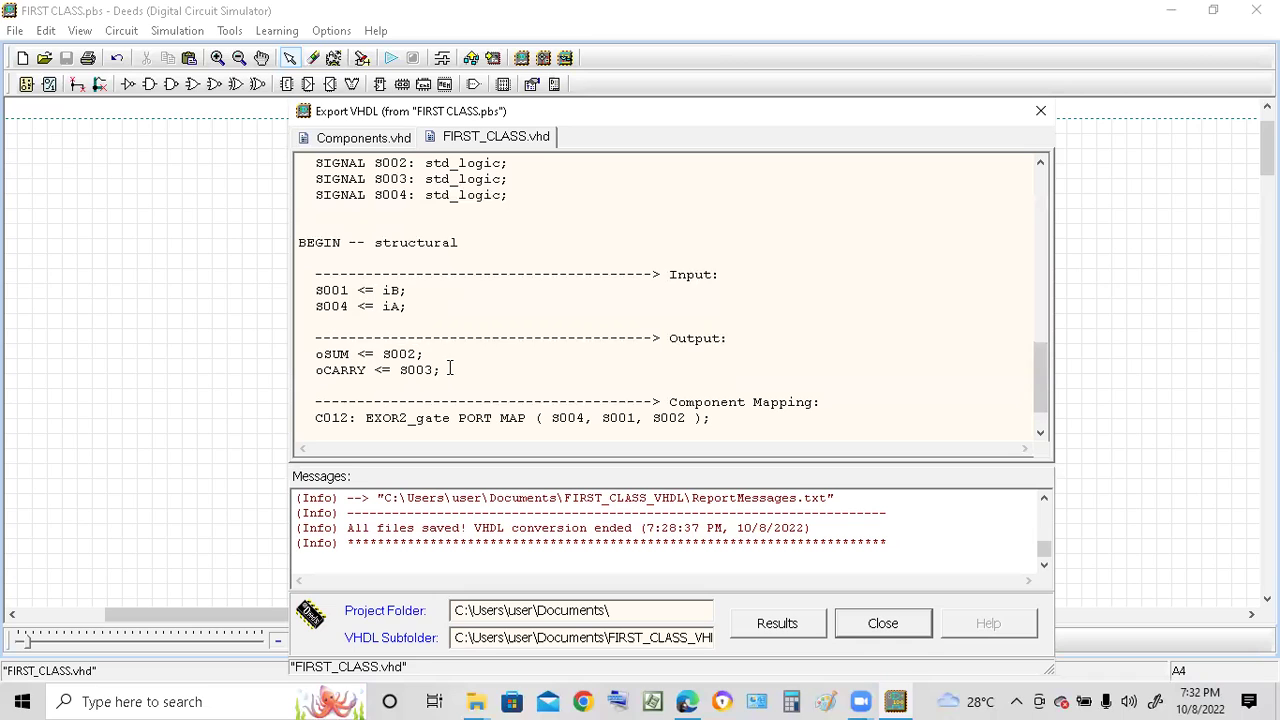
{"action": "scroll", "coordinate": [453, 368], "scroll_direction": "down", "scroll_amount": 1}
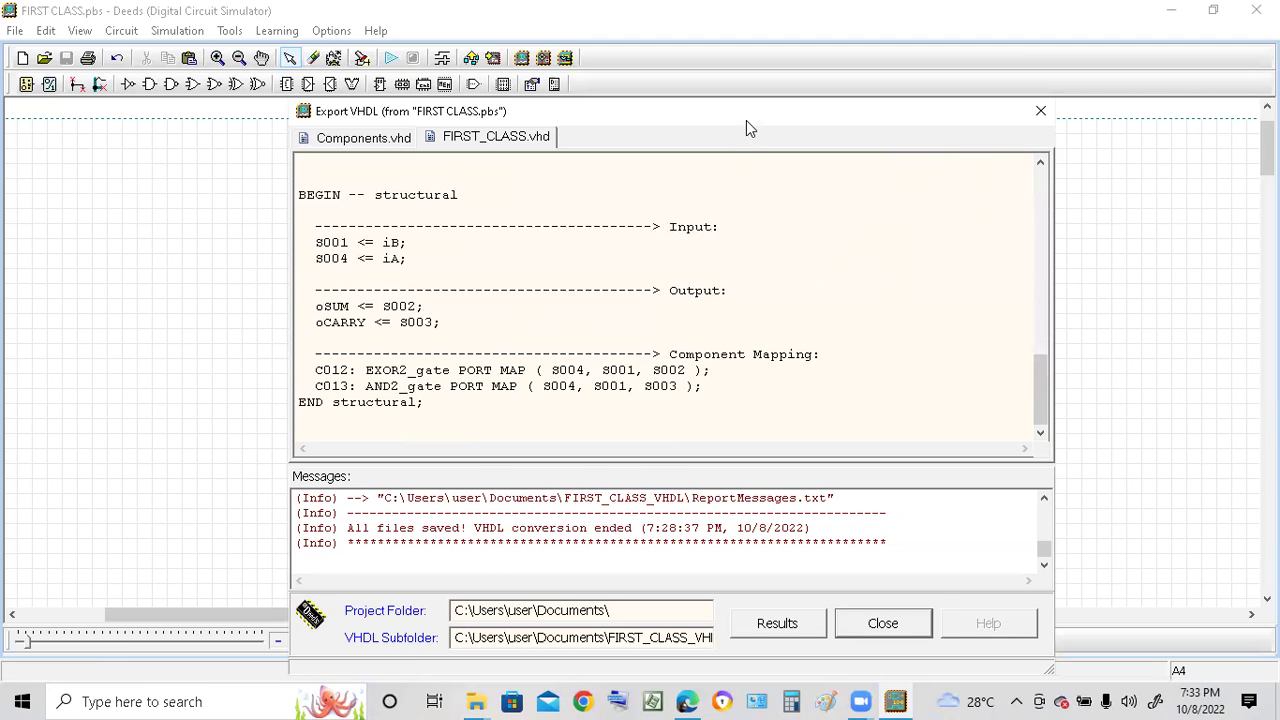
- Compare the code's input, output and component mapping with the half adder schematic behind it, and close the VHDL export
{"action": "left_click_drag", "start_coordinate": [755, 130], "coordinate": [1186, 196]}
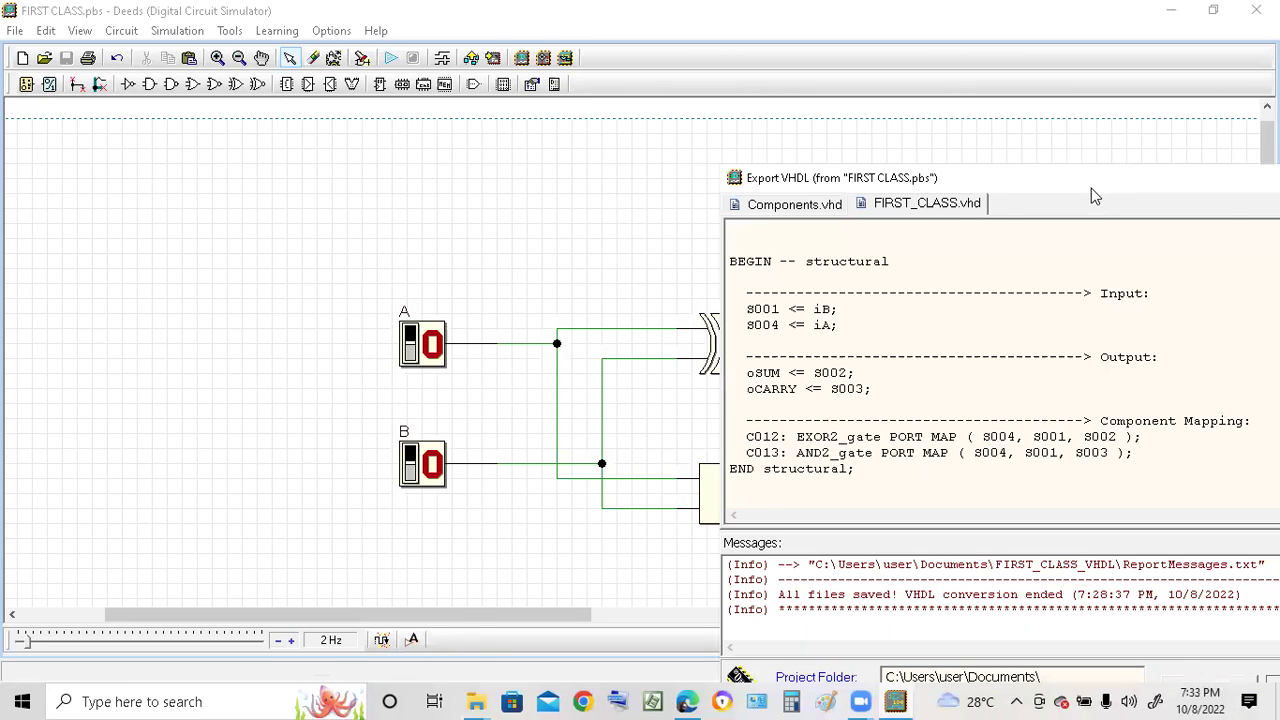
{"action": "left_click_drag", "start_coordinate": [1091, 188], "coordinate": [91, 429]}
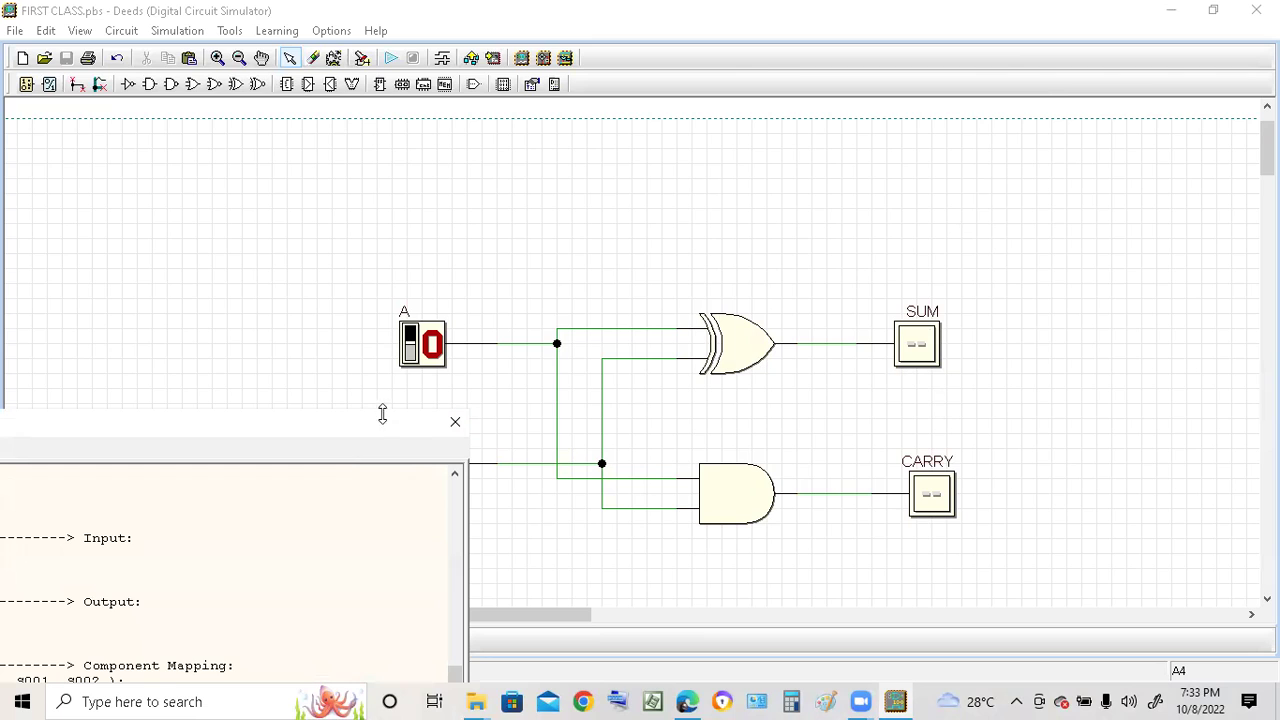
{"action": "left_click_drag", "start_coordinate": [369, 434], "coordinate": [988, 214]}
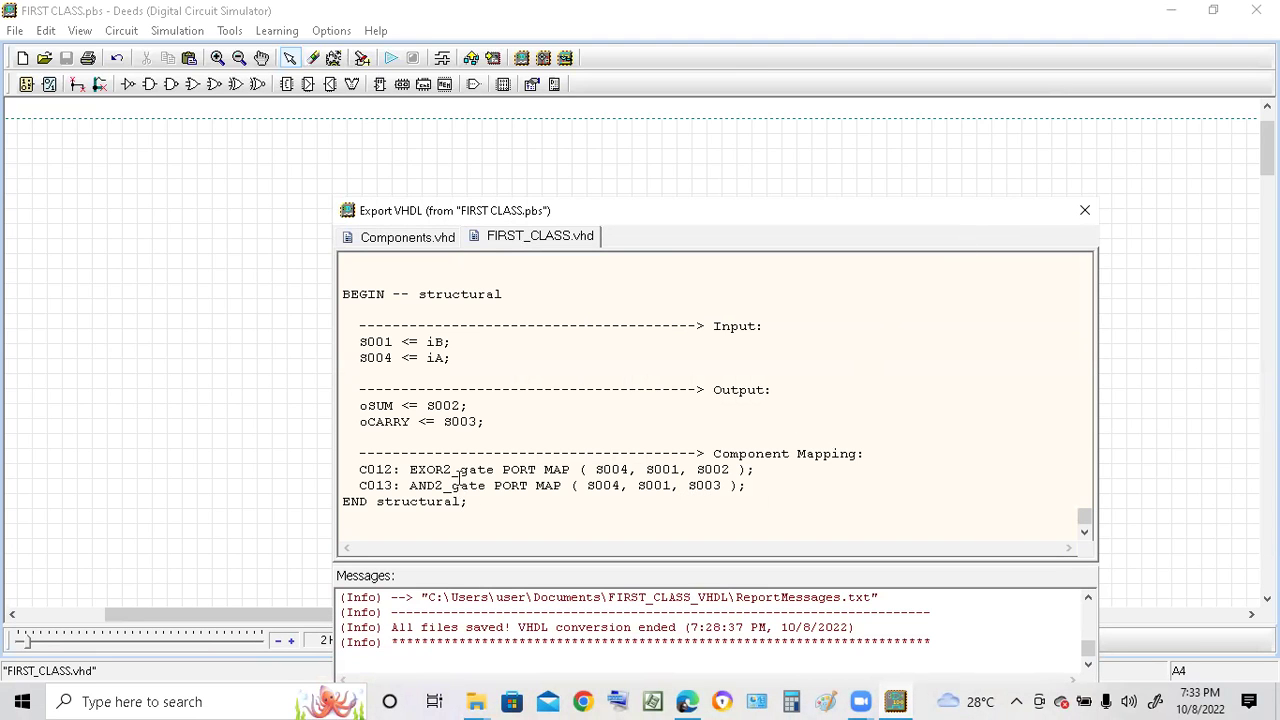
{"action": "left_click_drag", "start_coordinate": [736, 214], "coordinate": [522, 656]}
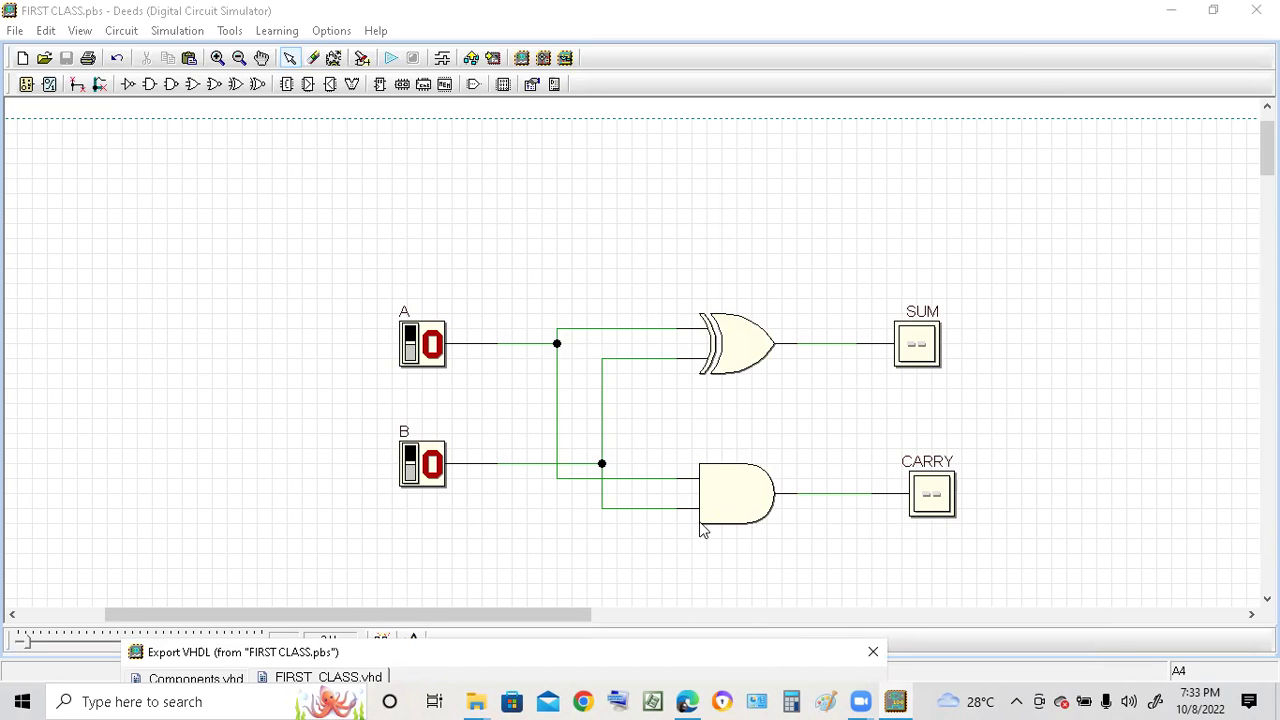
{"action": "double_click", "coordinate": [777, 649]}
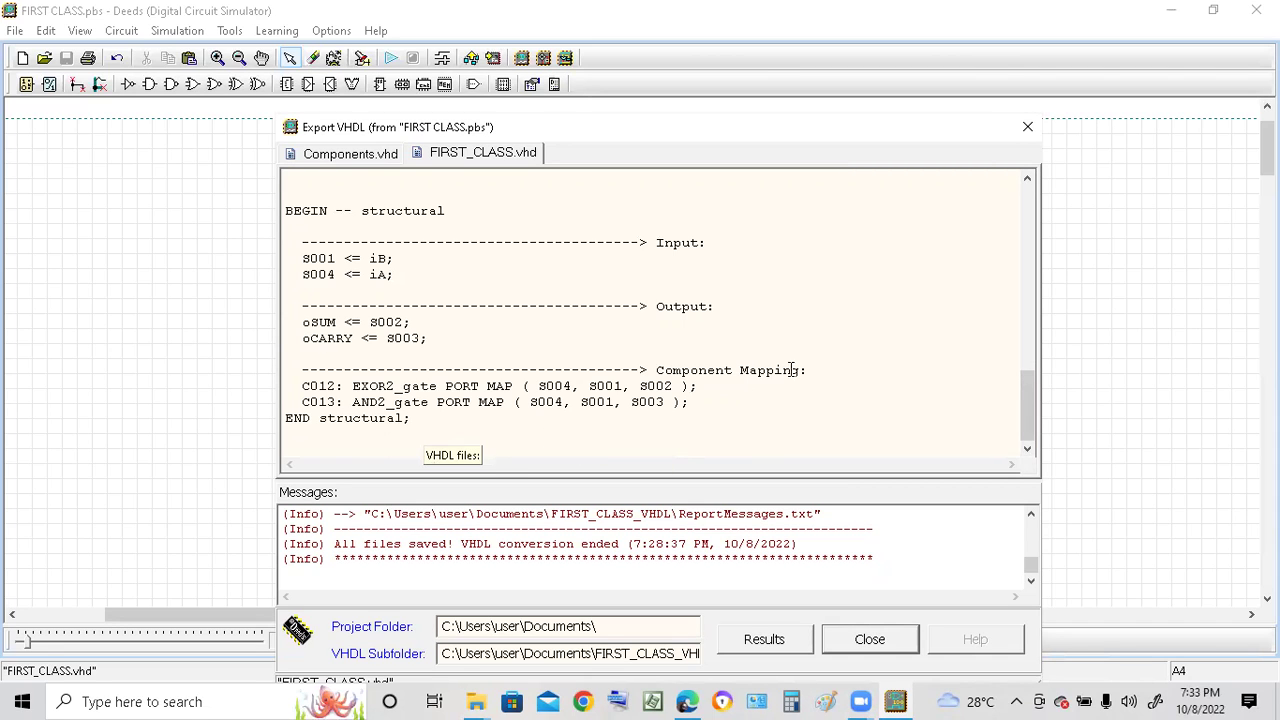
{"action": "left_click", "coordinate": [1025, 131]}
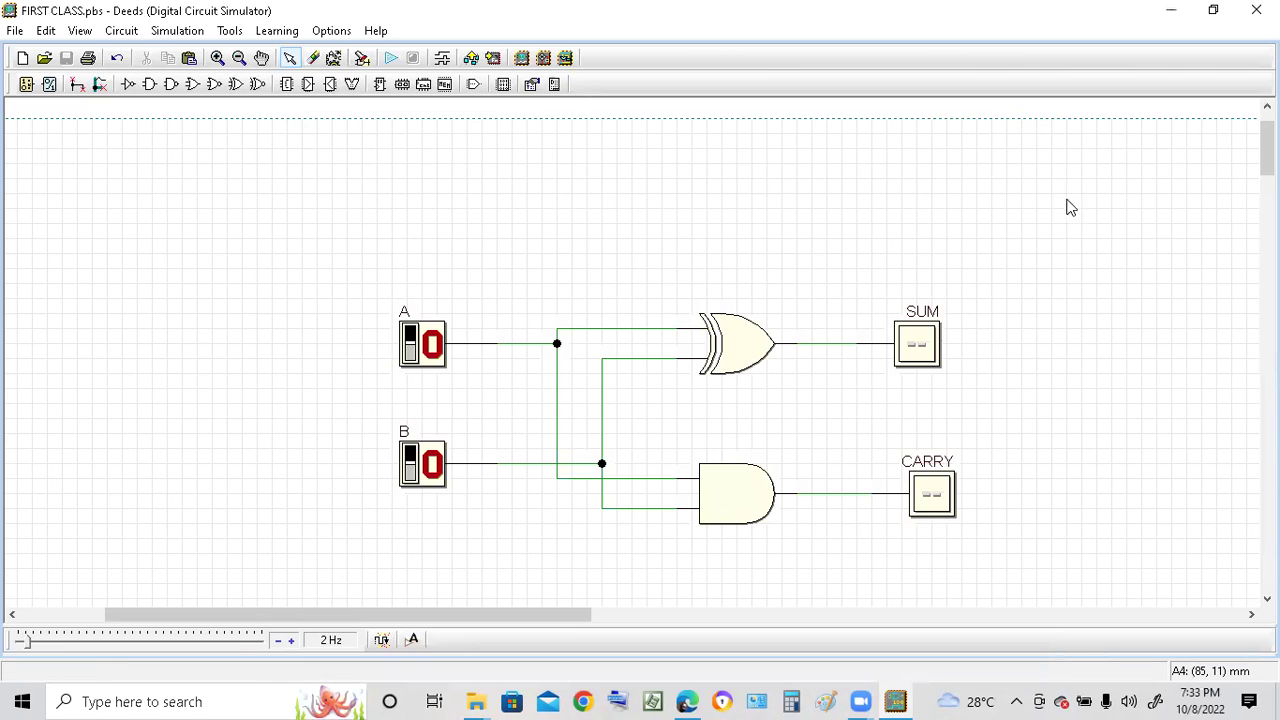
- Open the simulation timing diagram and draw a rising edge on input B at about 193 ns and one on input A slightly earlier
{"action": "scroll", "coordinate": [688, 510], "scroll_direction": "down", "scroll_amount": 5}
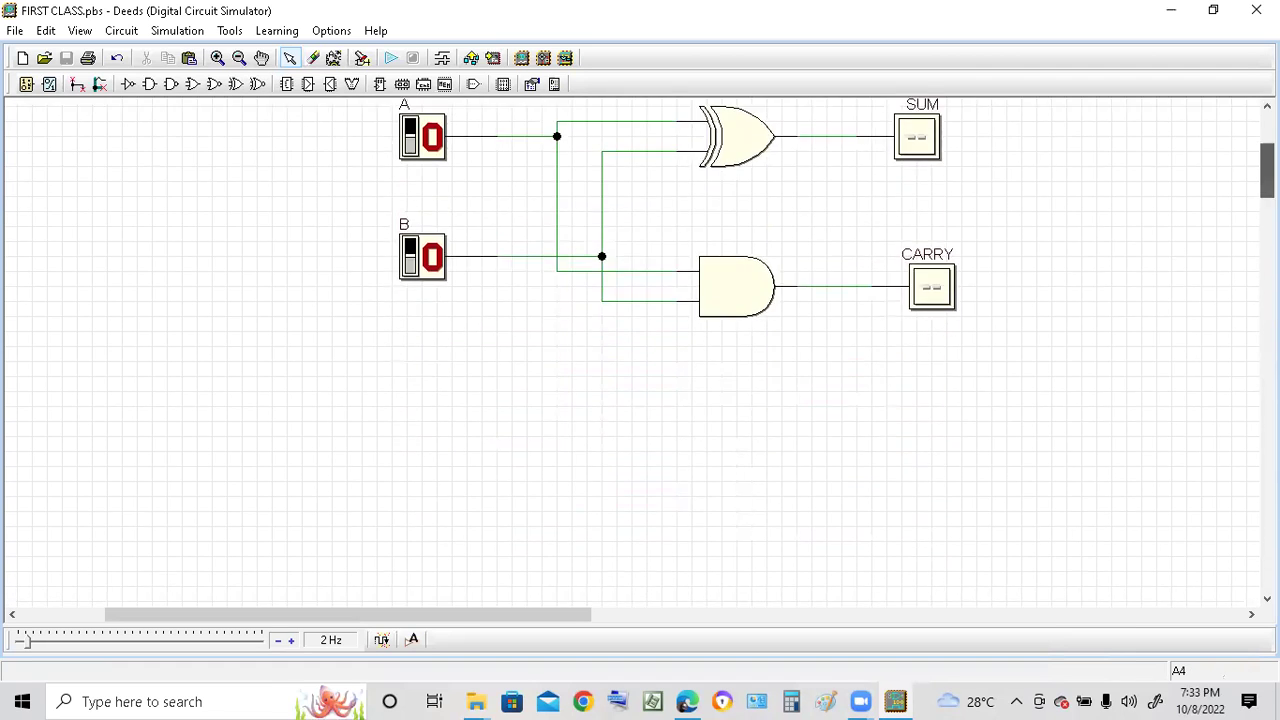
{"action": "scroll", "coordinate": [688, 510], "scroll_direction": "up", "scroll_amount": 4}
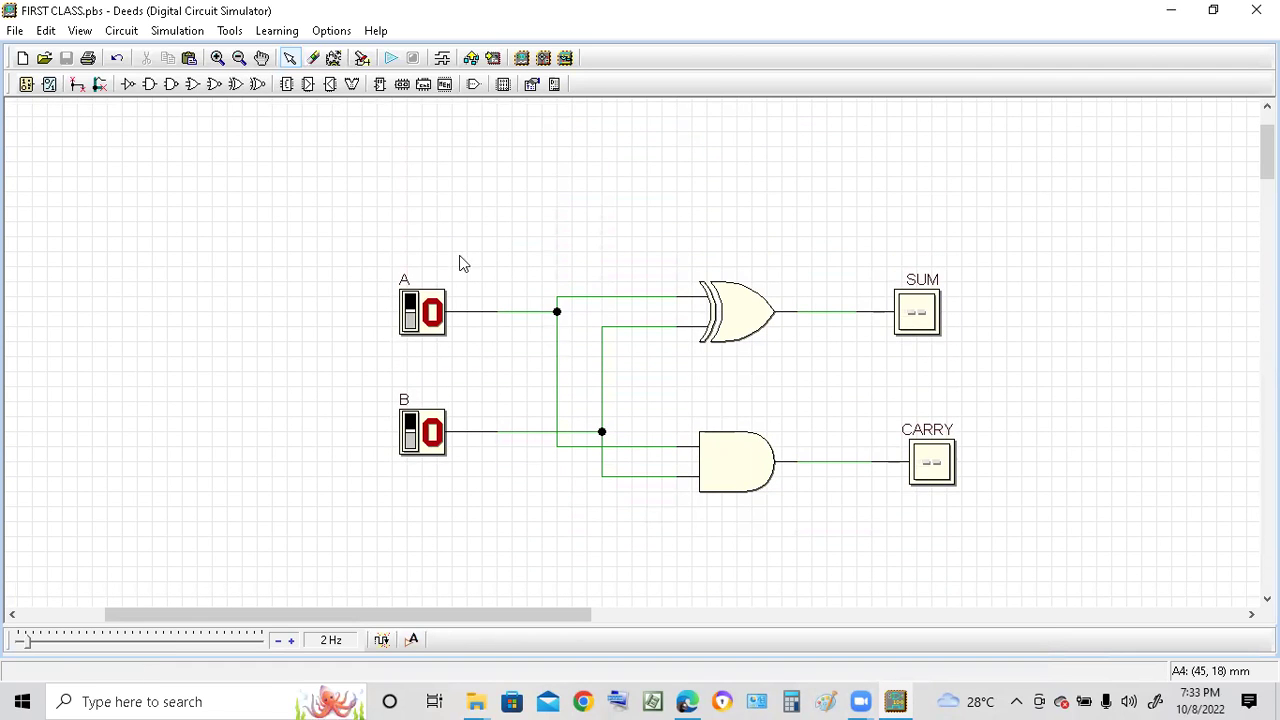
{"action": "left_click", "coordinate": [442, 60]}
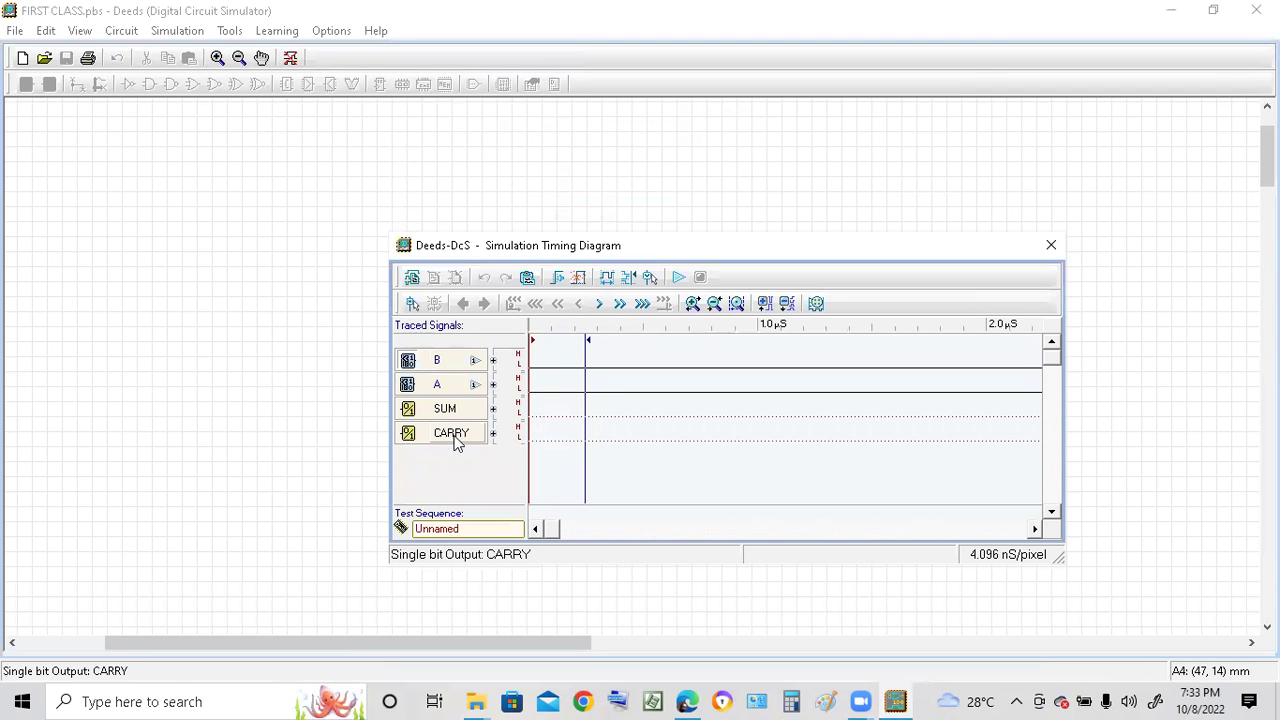
{"action": "left_click", "coordinate": [533, 368]}
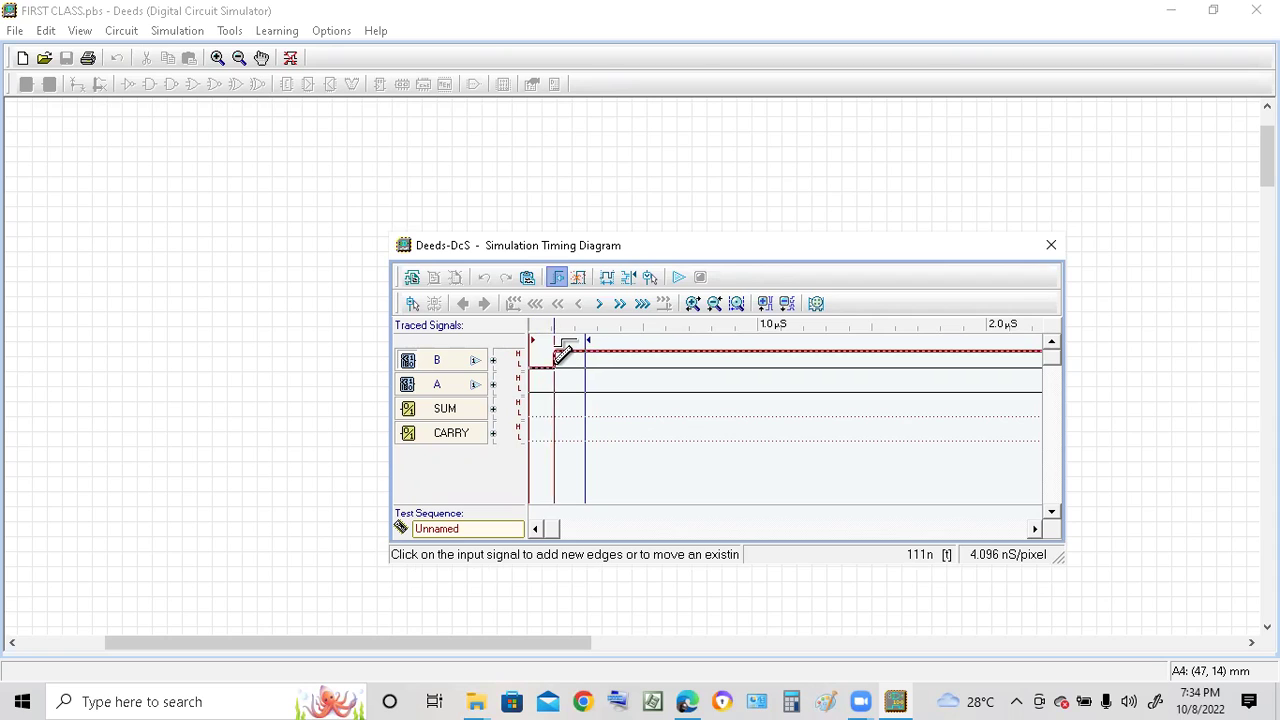
{"action": "left_click", "coordinate": [572, 385]}
{"action": "left_click_drag", "start_coordinate": [574, 381], "coordinate": [570, 383]}
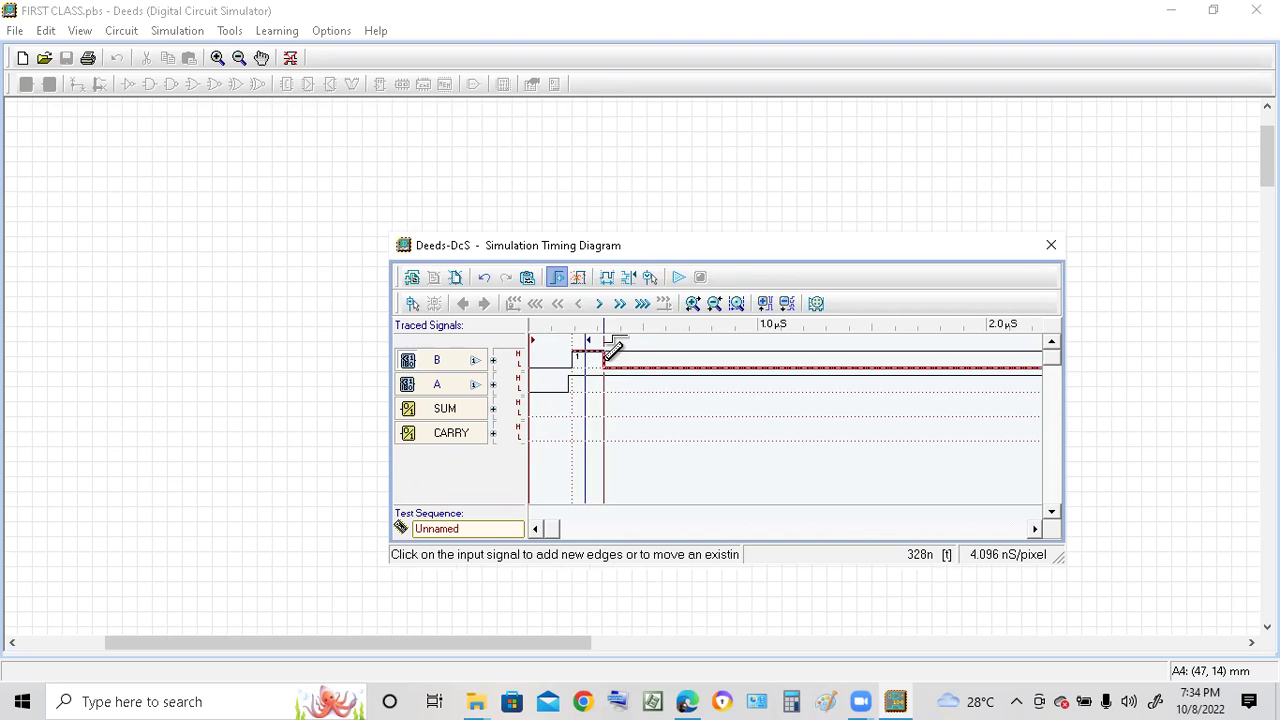
- Move input B's rising edge to about 377 ns and draw input A's falling edge in line with it
{"action": "left_click_drag", "start_coordinate": [612, 343], "coordinate": [580, 355]}
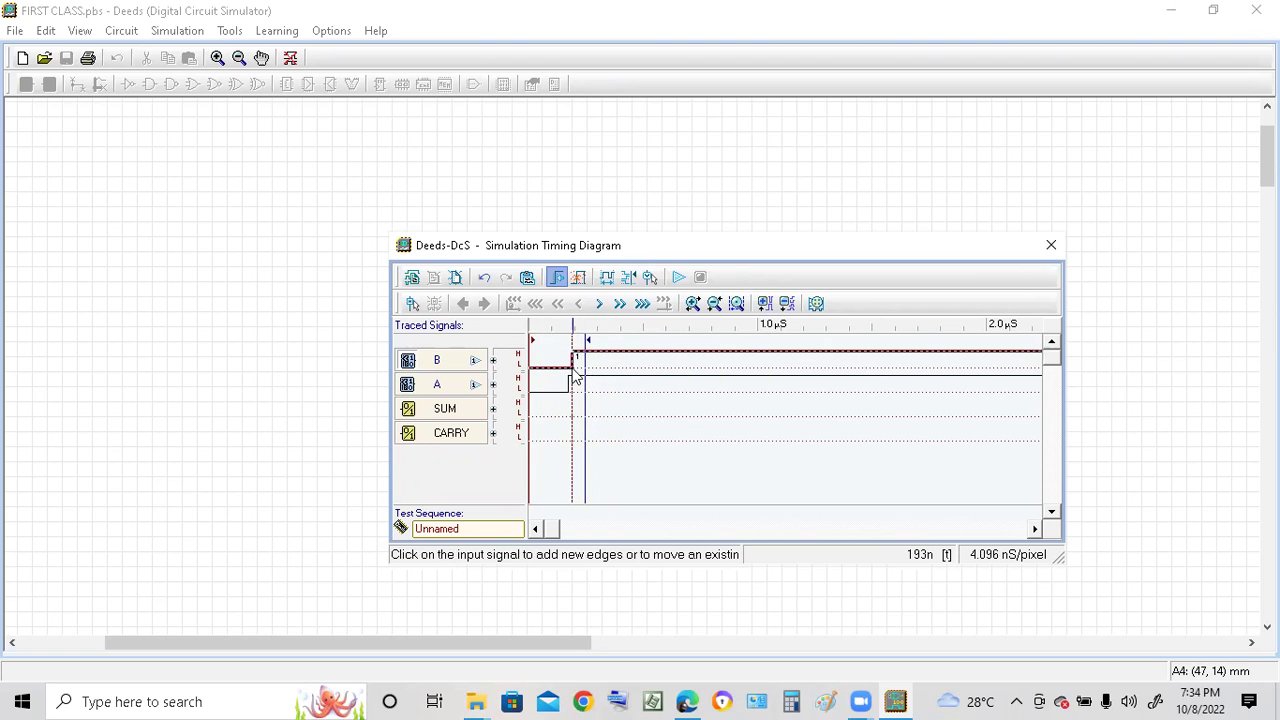
{"action": "left_click", "coordinate": [585, 350]}
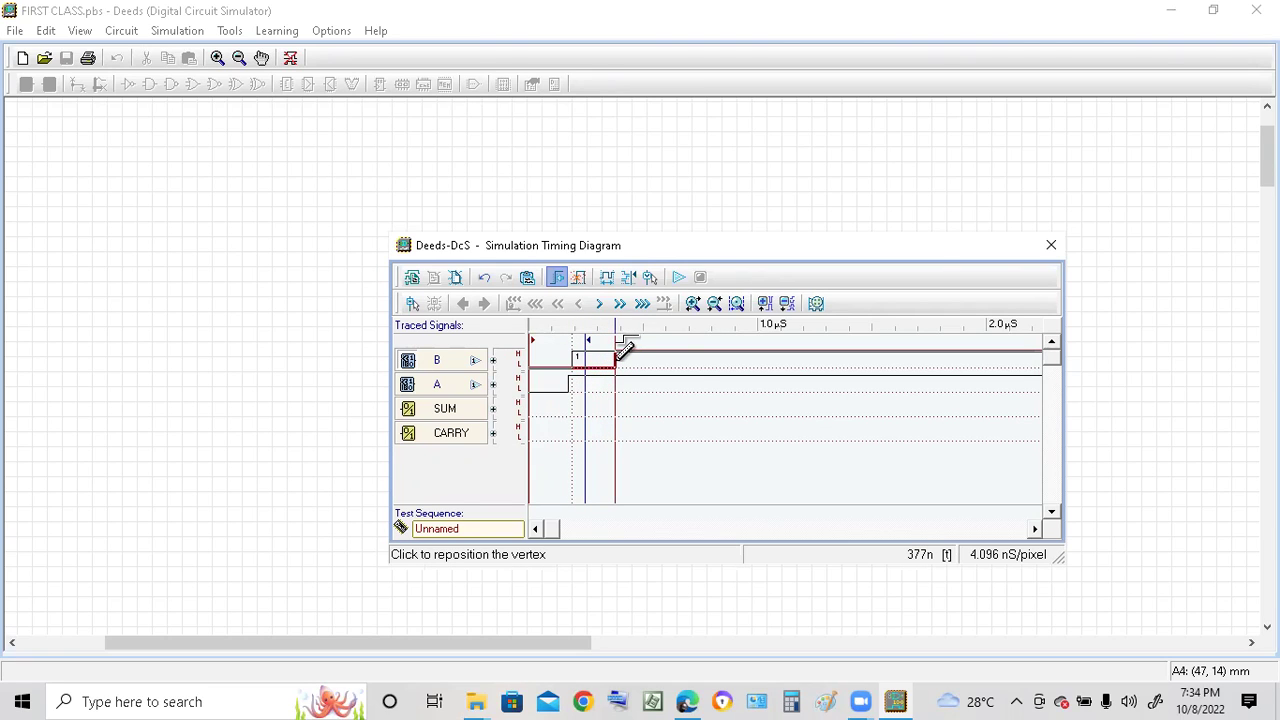
{"action": "left_click", "coordinate": [614, 362]}
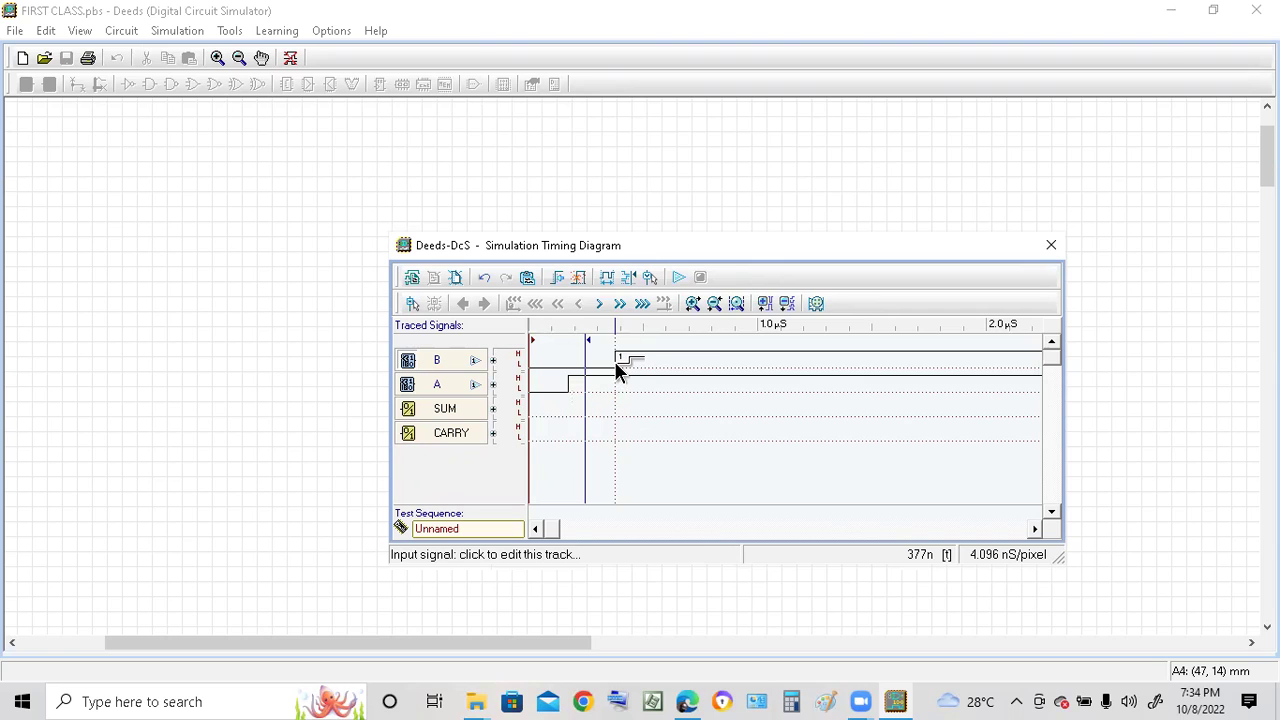
{"action": "left_click", "coordinate": [570, 385]}
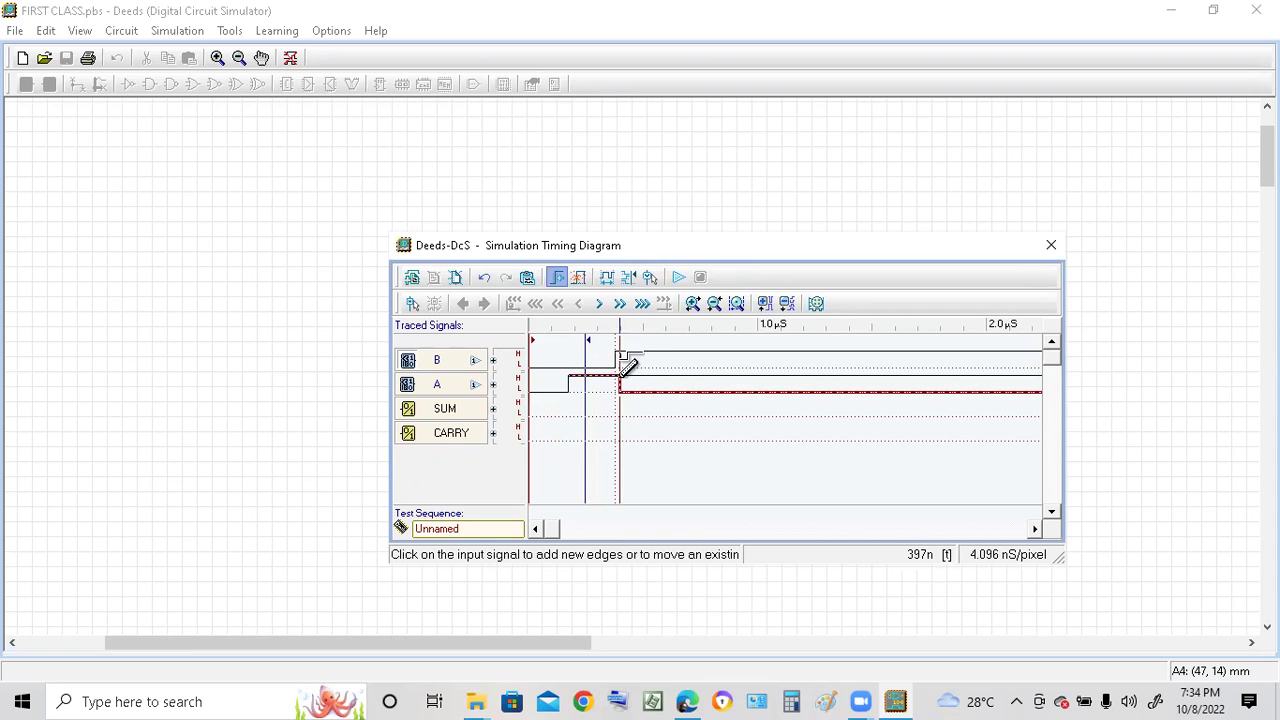
{"action": "left_click", "coordinate": [616, 375]}
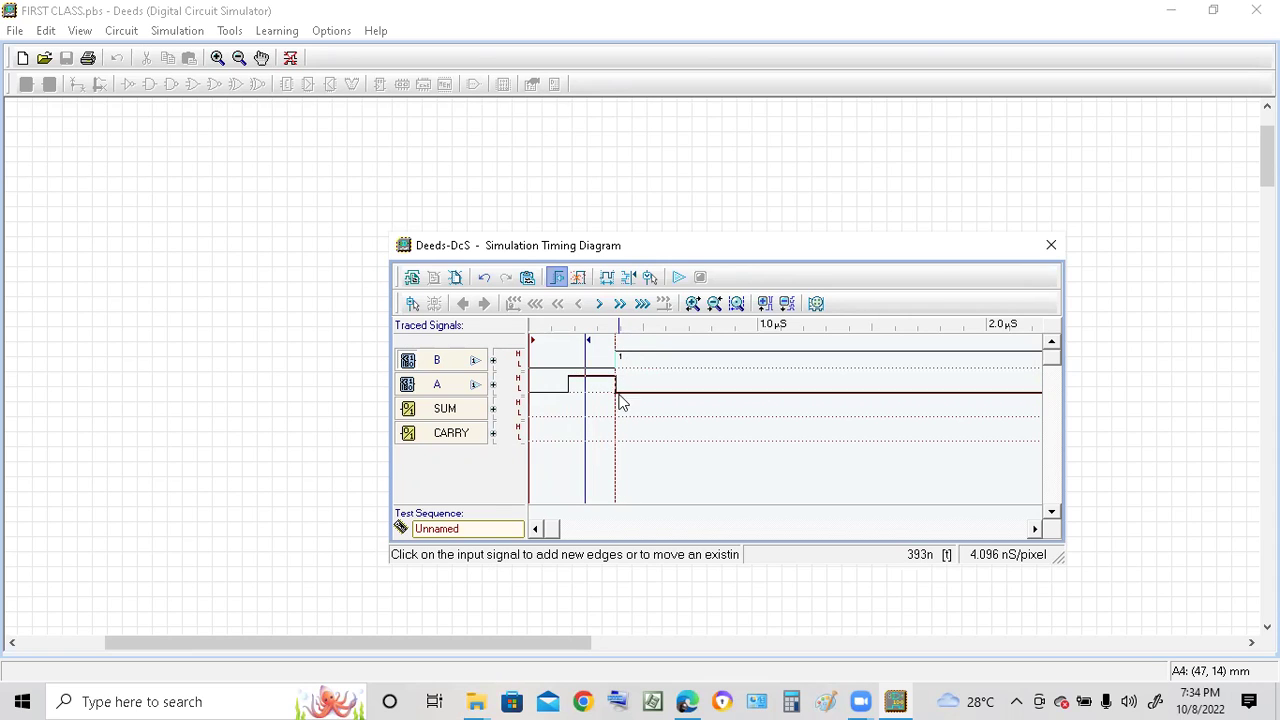
- Draw input A's second rising edge at about 0.55 µs and set input B's falling edge at about 733 ns
{"action": "left_click", "coordinate": [616, 356]}
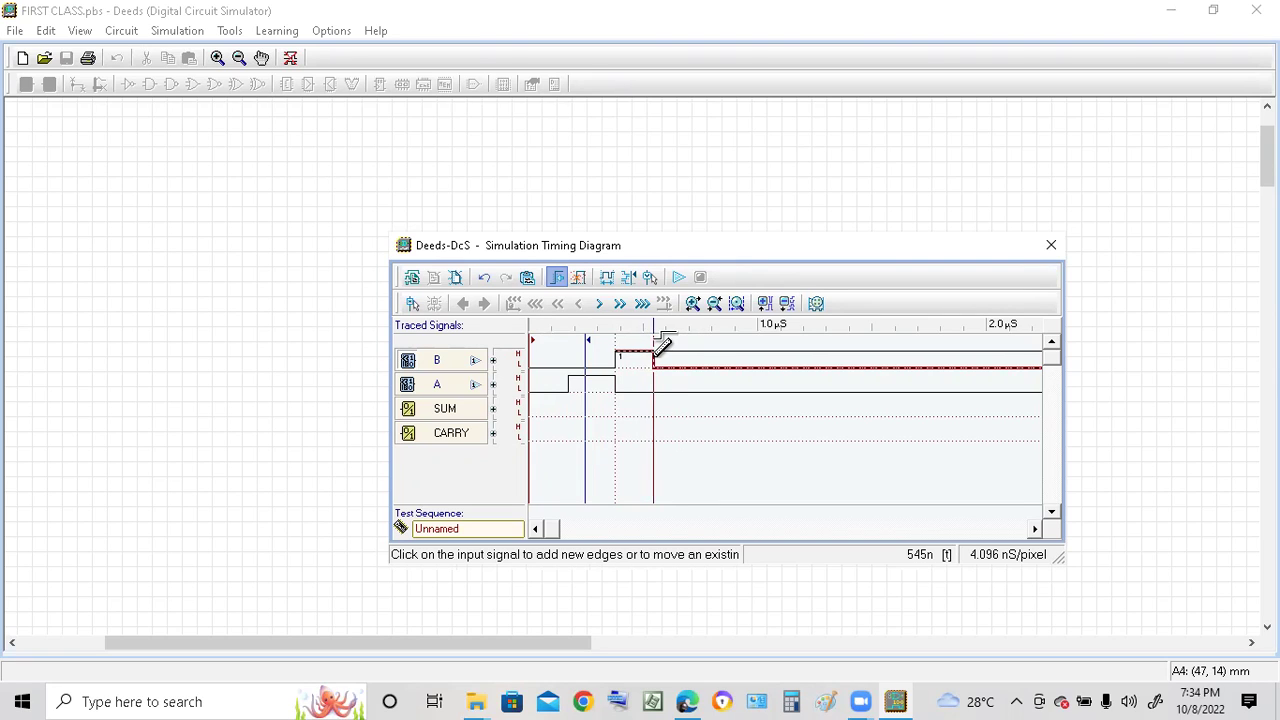
{"action": "left_click", "coordinate": [655, 356]}
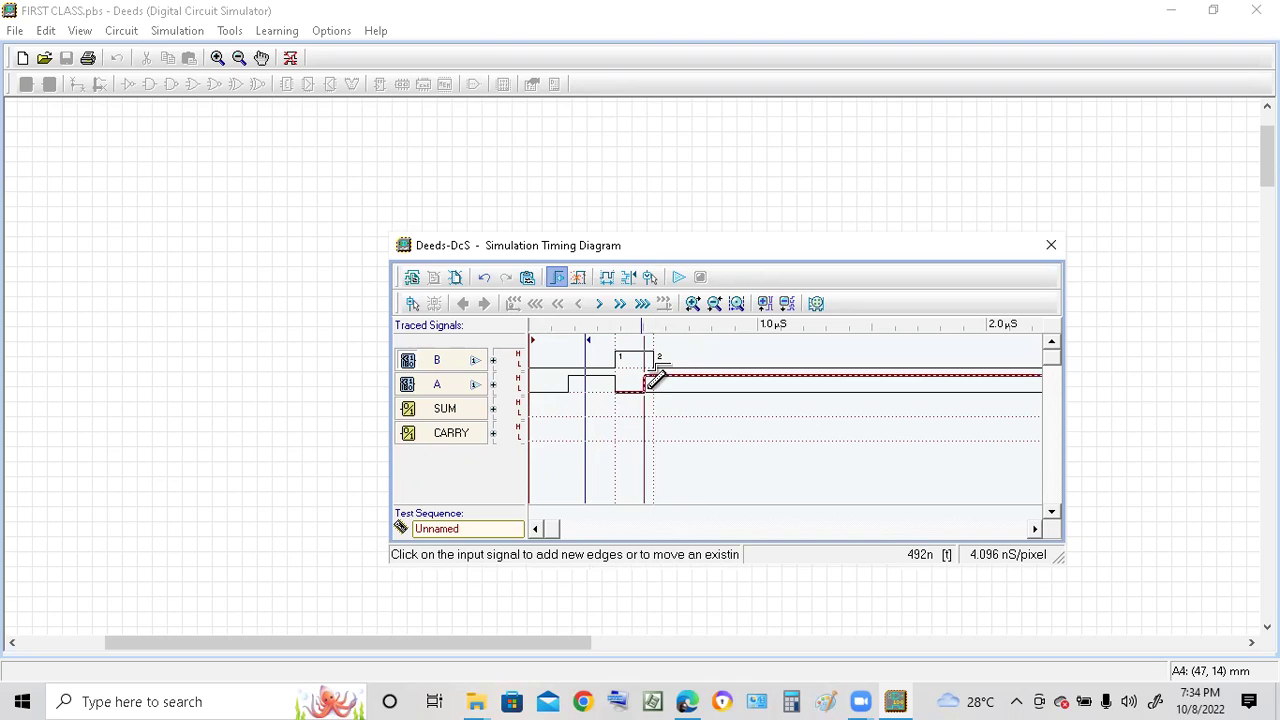
{"action": "left_click", "coordinate": [659, 381]}
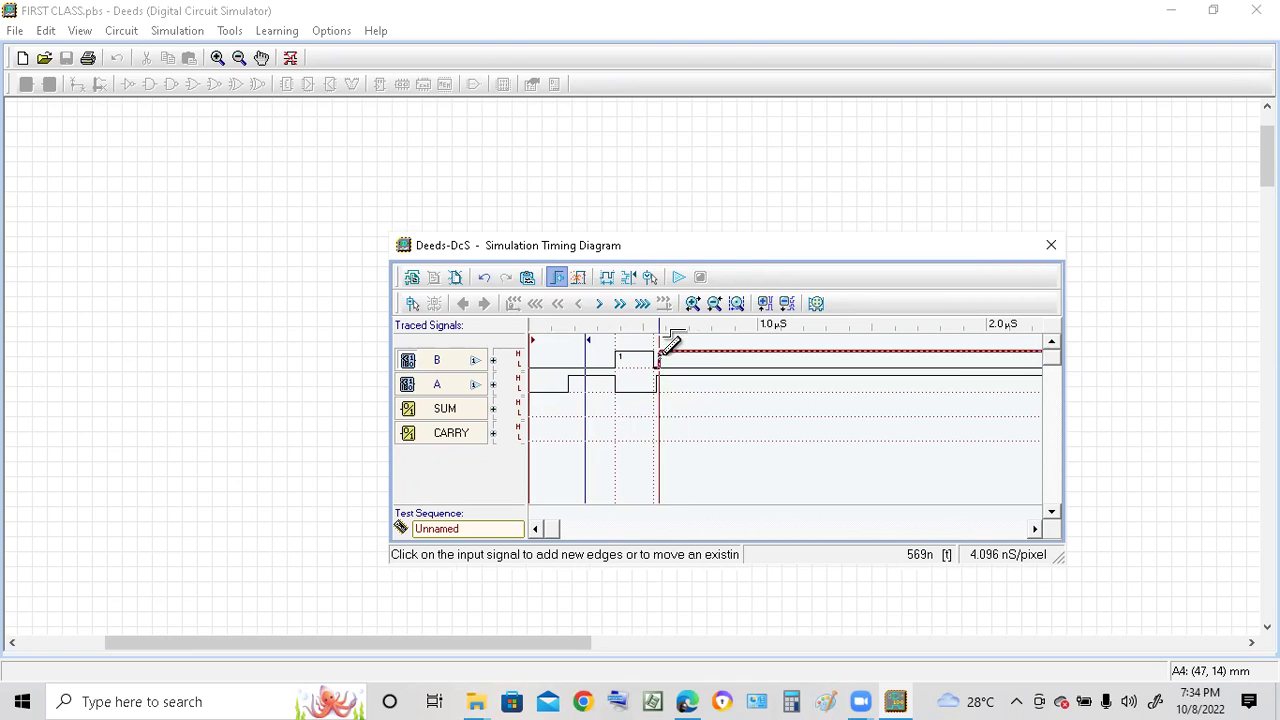
{"action": "left_click_drag", "start_coordinate": [653, 352], "coordinate": [683, 348]}
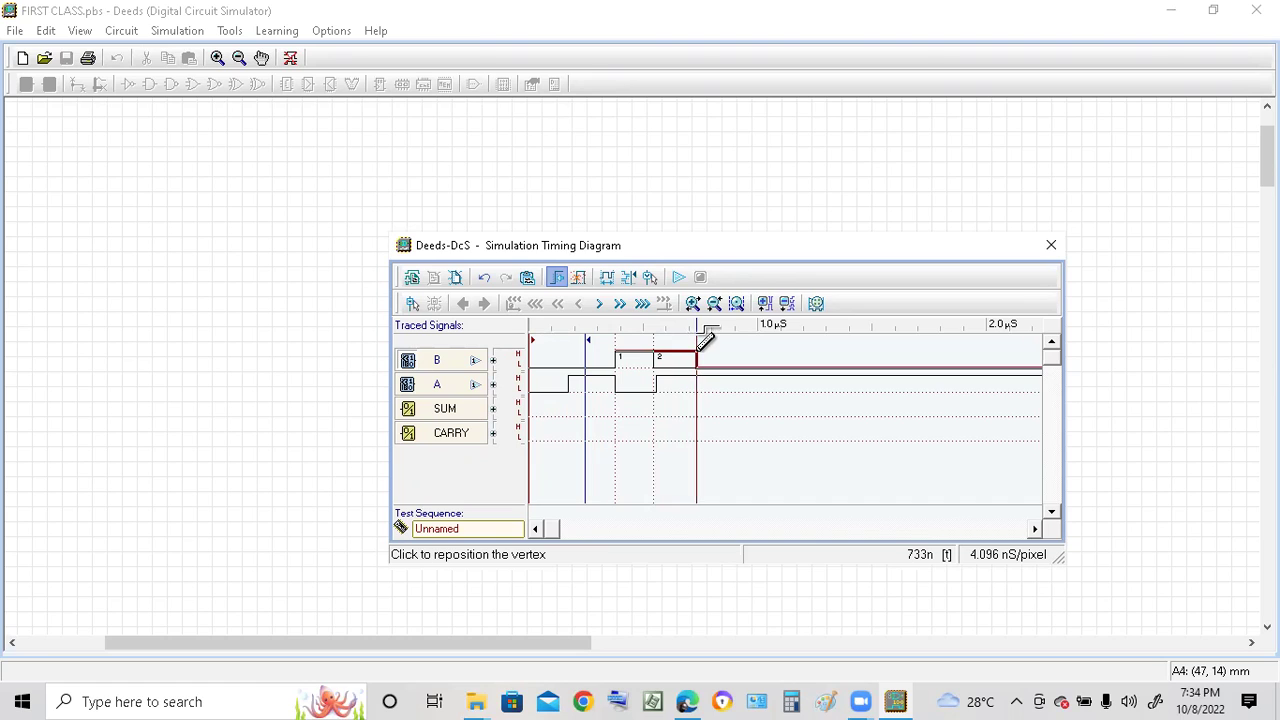
{"action": "left_click", "coordinate": [697, 355]}
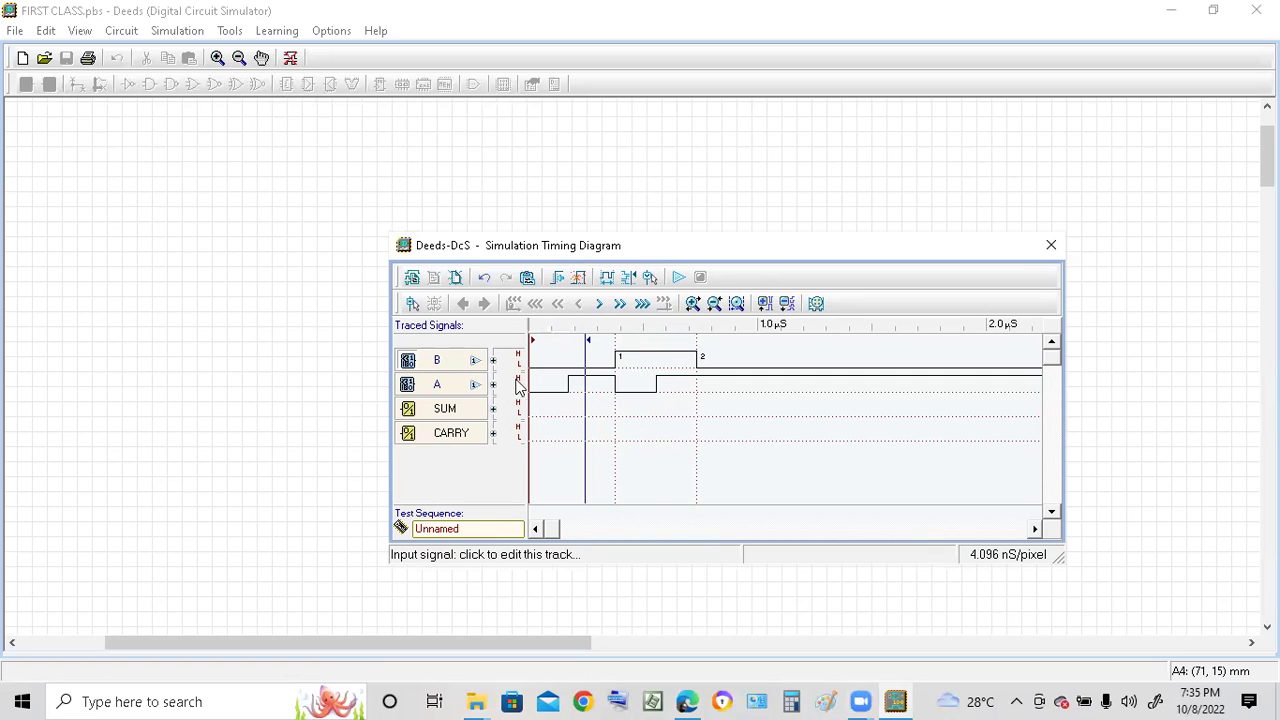
- Run the timing simulation through four successive intervals, and move the diagram aside to check the schematic's switches and SUM and CARRY displays
{"action": "left_click", "coordinate": [678, 279]}
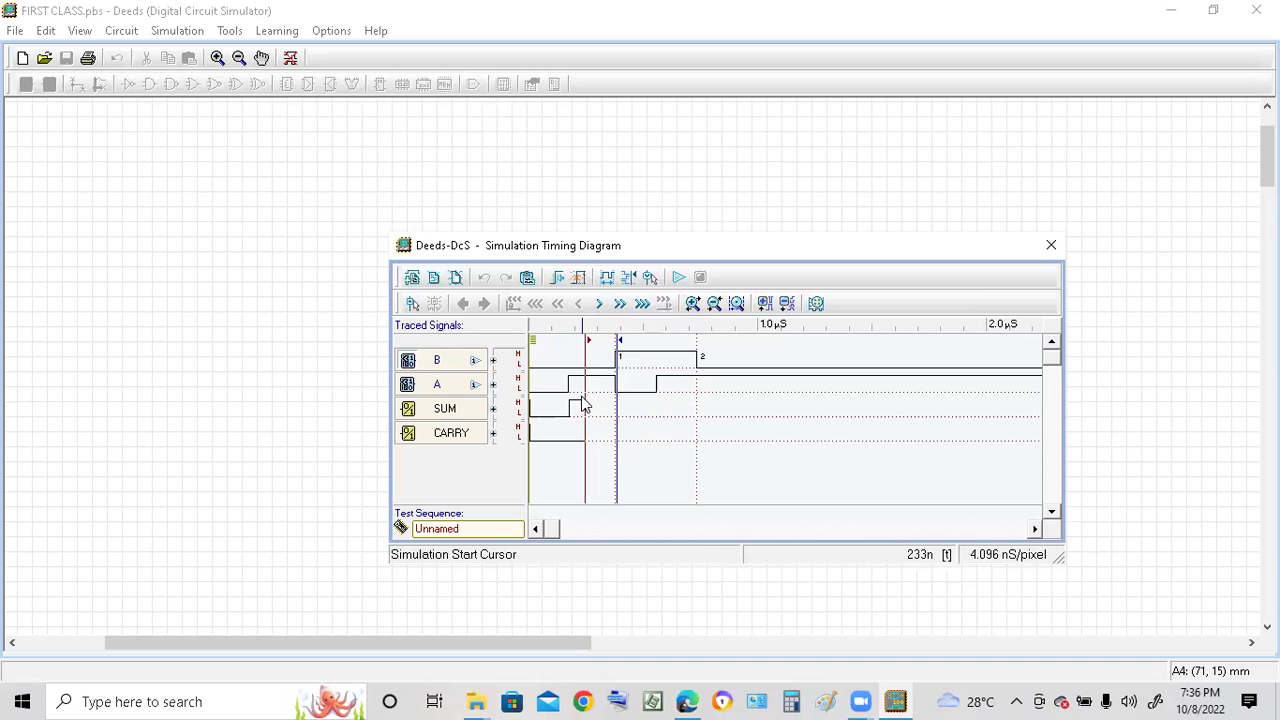
{"action": "left_click", "coordinate": [678, 278]}
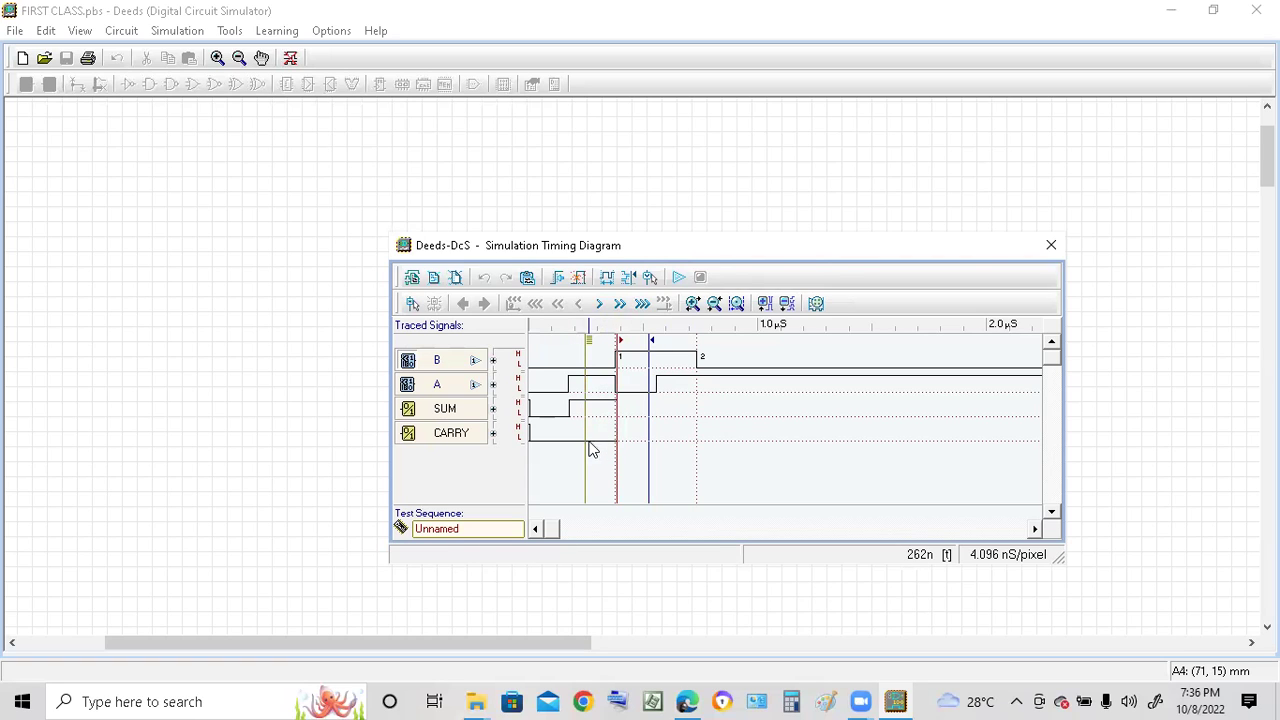
{"action": "left_click", "coordinate": [678, 277]}
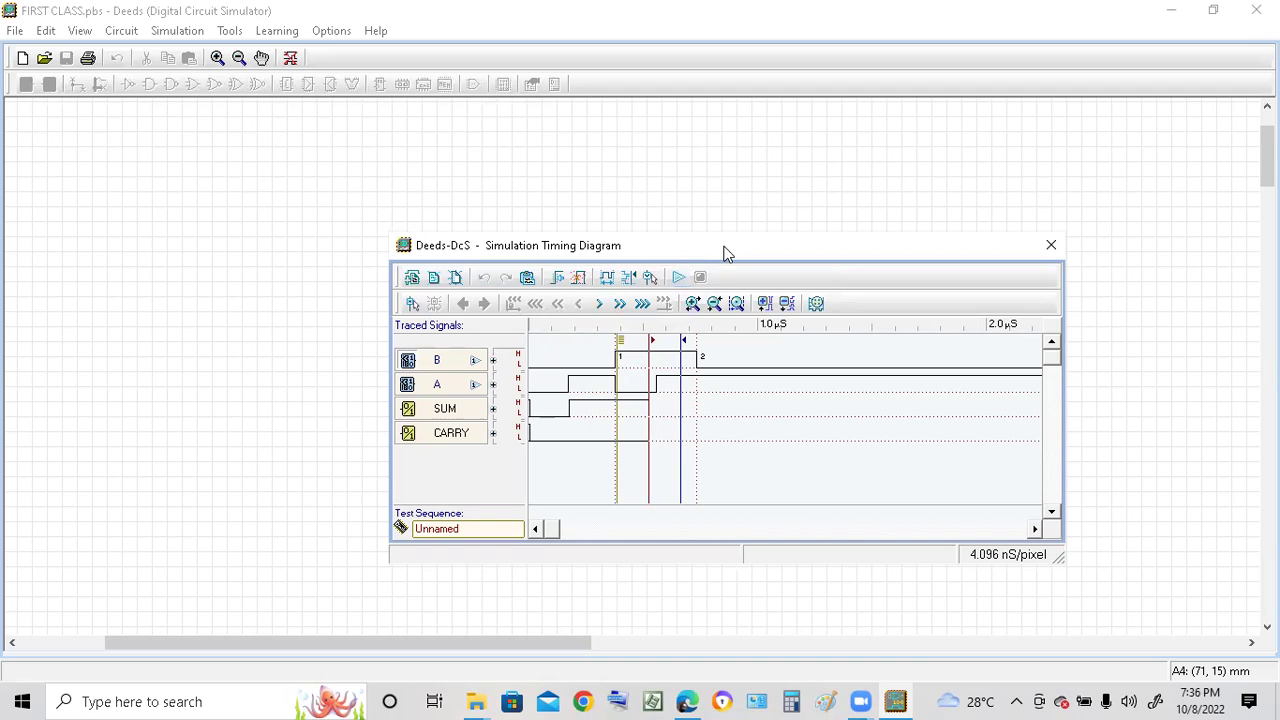
{"action": "left_click", "coordinate": [679, 278]}
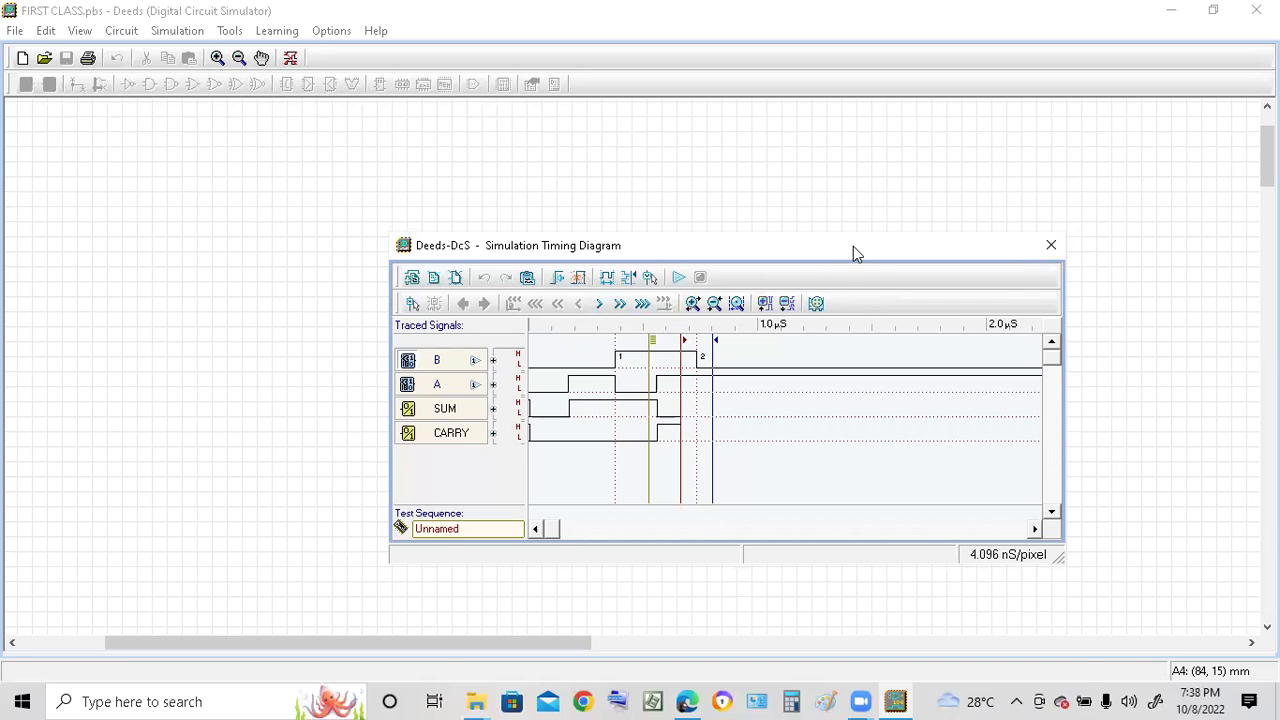
{"action": "left_click_drag", "start_coordinate": [864, 251], "coordinate": [909, 393]}
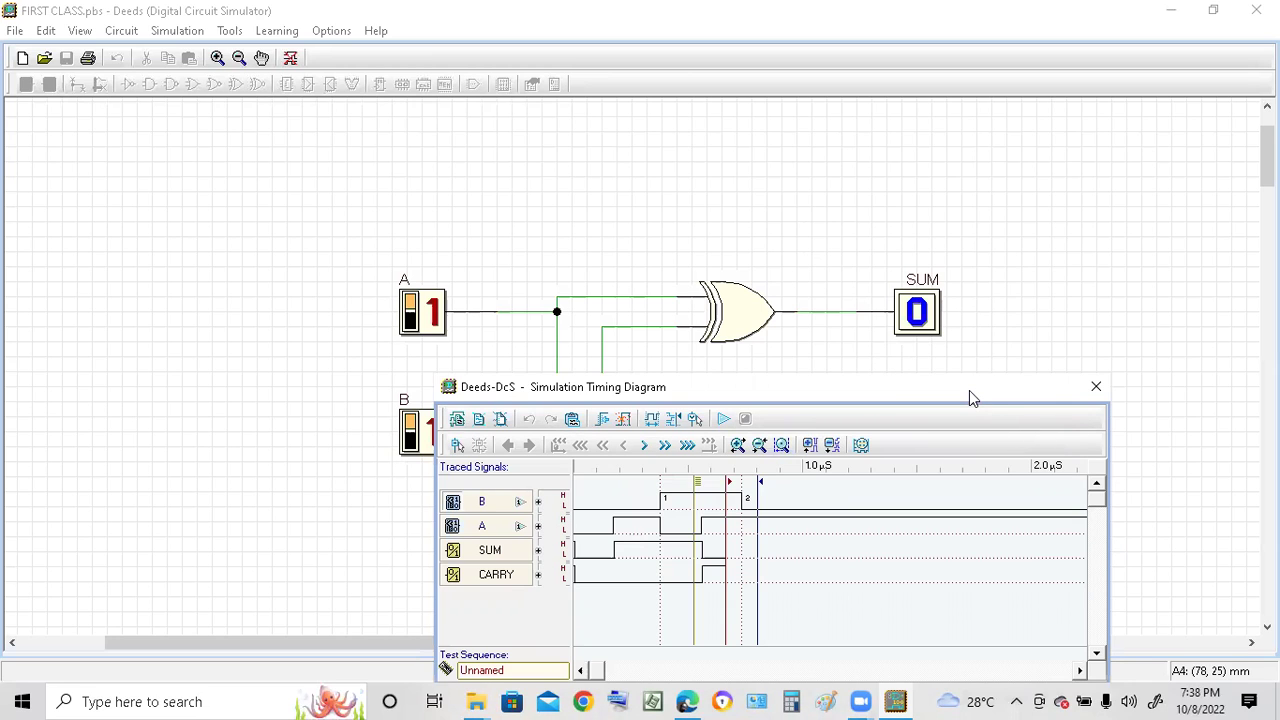
{"action": "left_click_drag", "start_coordinate": [969, 398], "coordinate": [239, 79]}
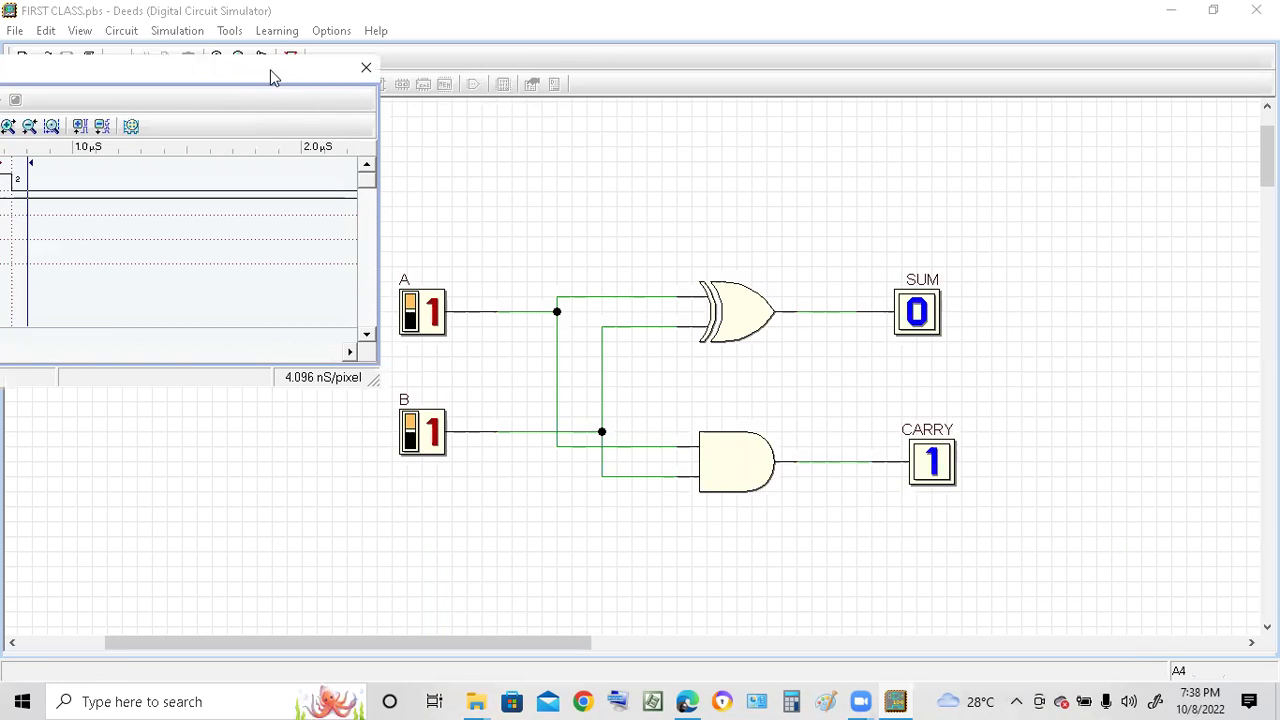
- Reposition the timing diagram around the schematic to compare its waveforms with the A and B switches and the SUM and CARRY displays
{"action": "left_click_drag", "start_coordinate": [285, 66], "coordinate": [1116, 13]}
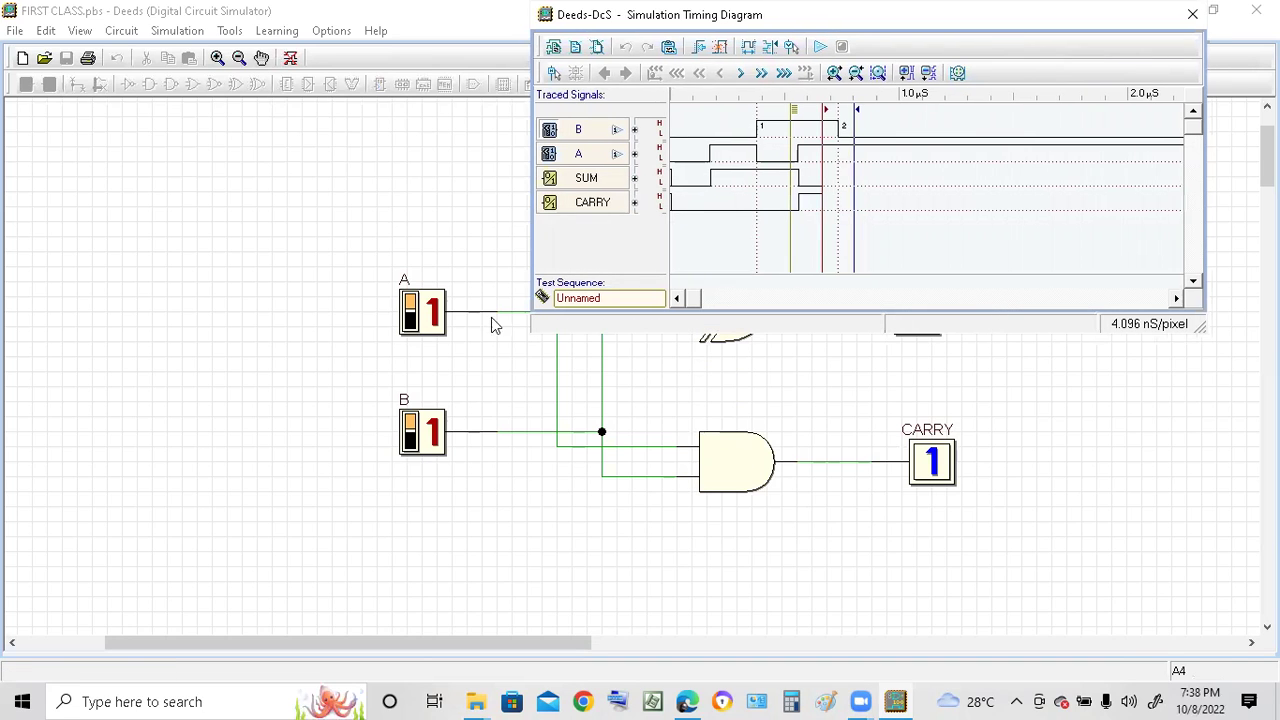
{"action": "left_click", "coordinate": [285, 223]}
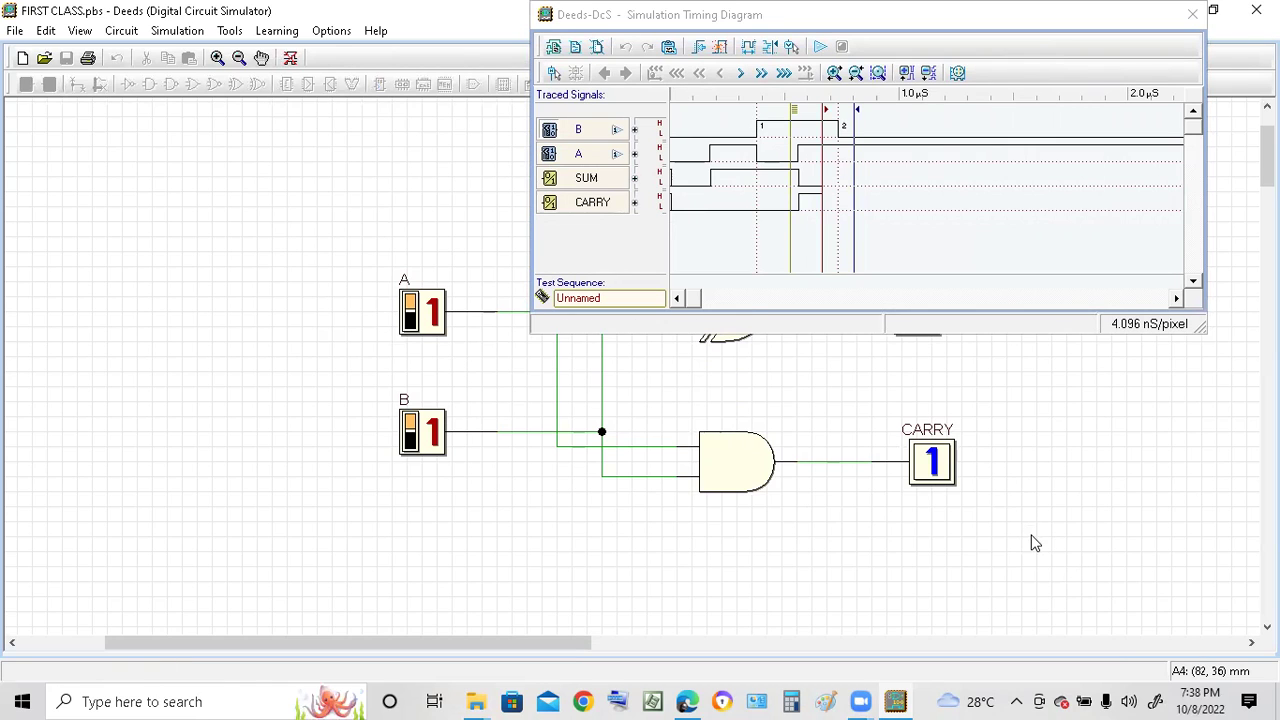
{"action": "left_click", "coordinate": [1100, 42]}
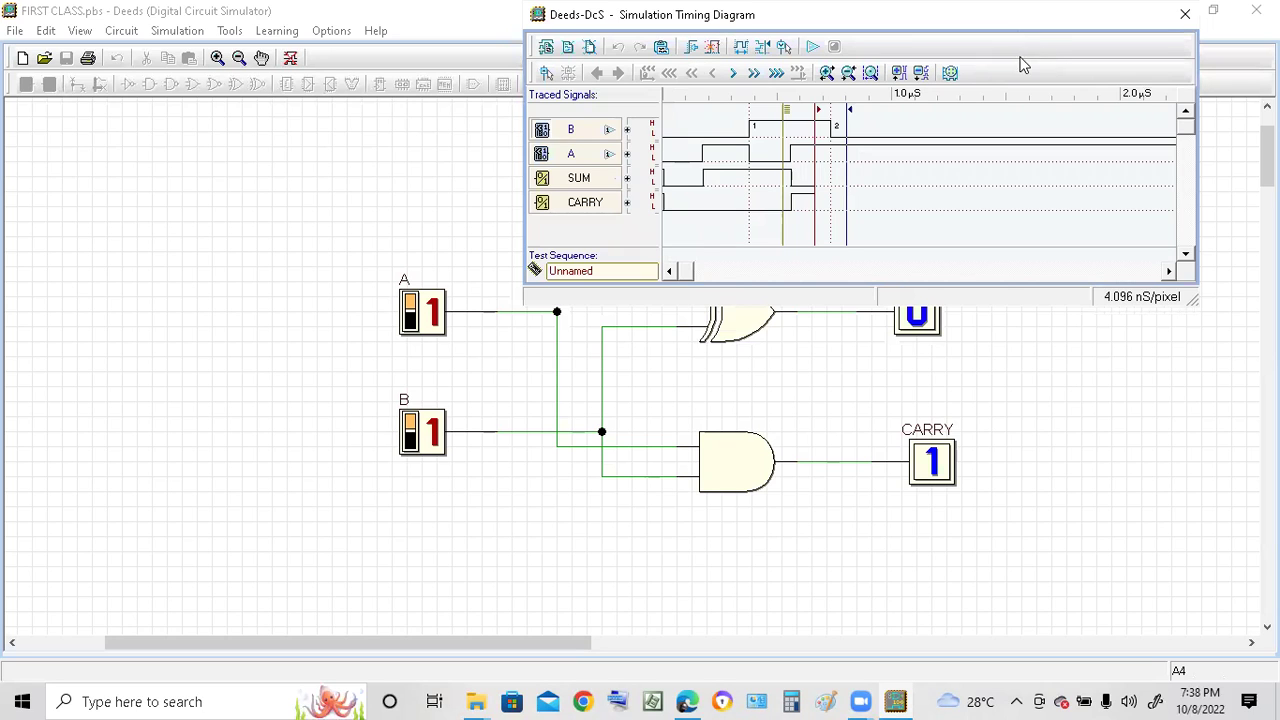
{"action": "left_click_drag", "start_coordinate": [1061, 40], "coordinate": [1048, 74]}
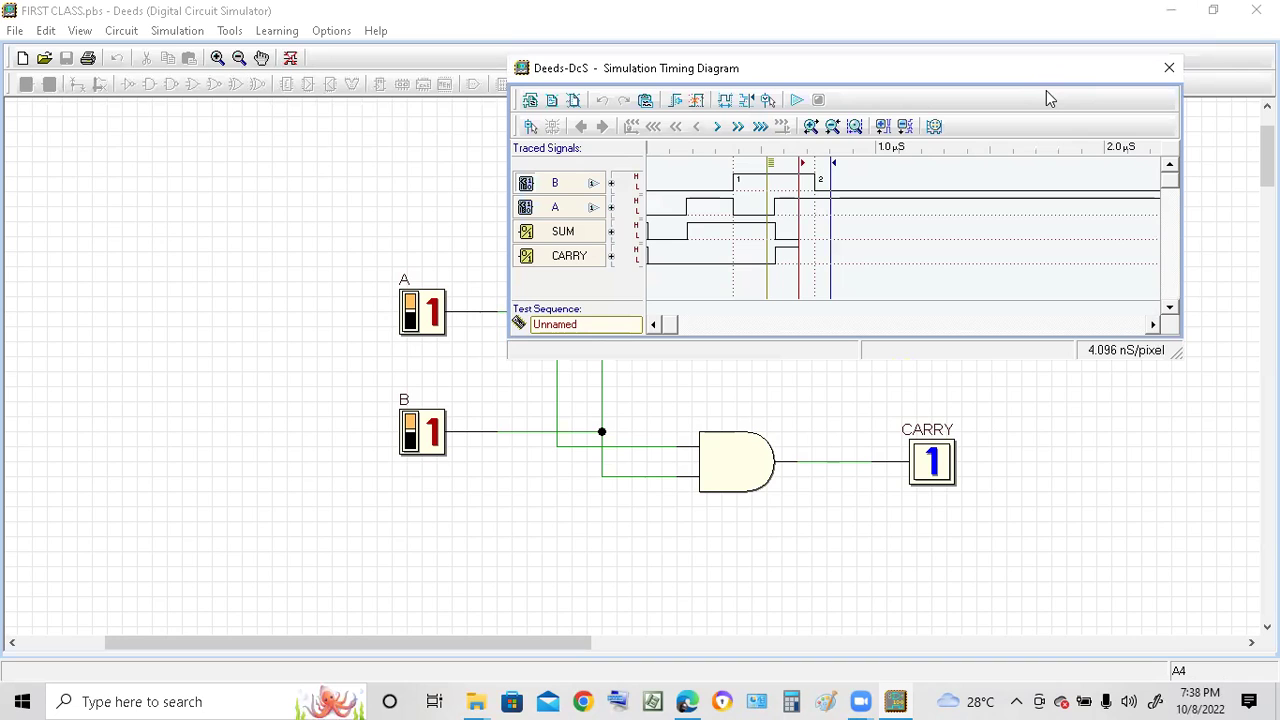
{"action": "left_click_drag", "start_coordinate": [1046, 90], "coordinate": [1042, 36]}
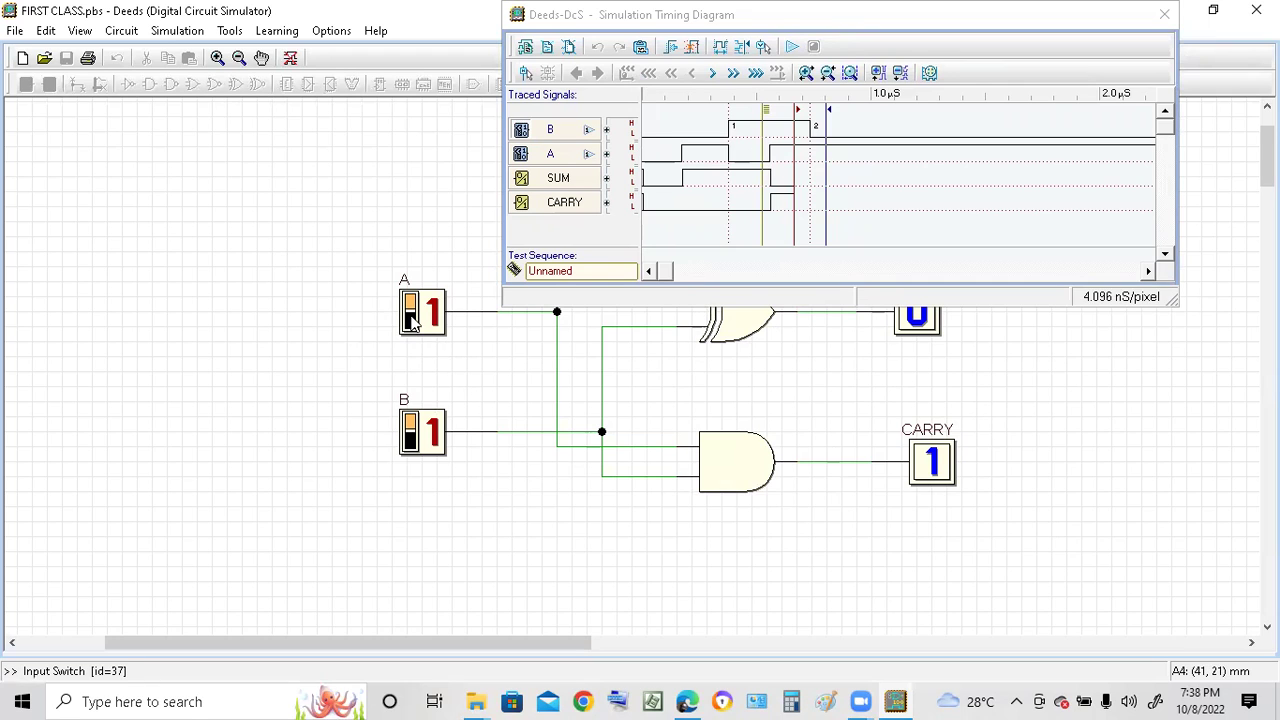
{"action": "left_click", "coordinate": [1127, 40]}
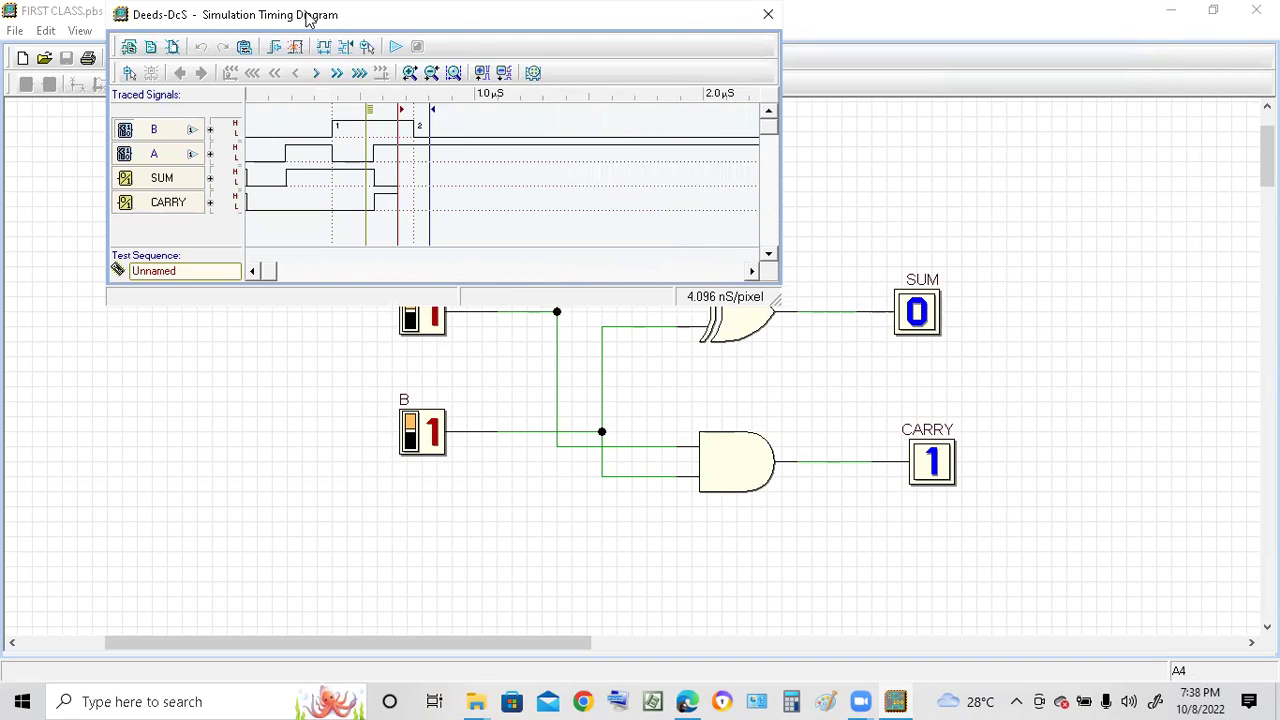
{"action": "left_click_drag", "start_coordinate": [308, 20], "coordinate": [360, 102]}
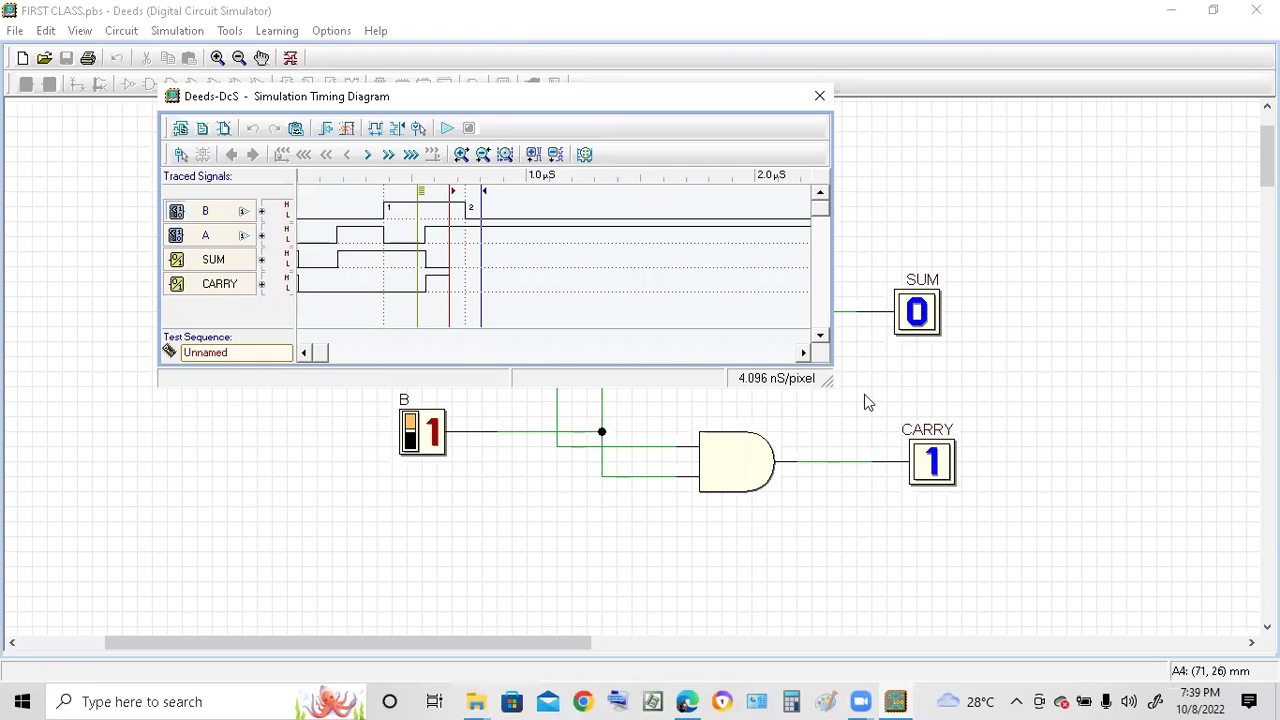
- Enlarge the diagram's time scale to 2.048 nS/pixel to inspect the A, B, SUM and CARRY waveforms, and close the timing diagram
{"action": "left_click", "coordinate": [463, 156]}
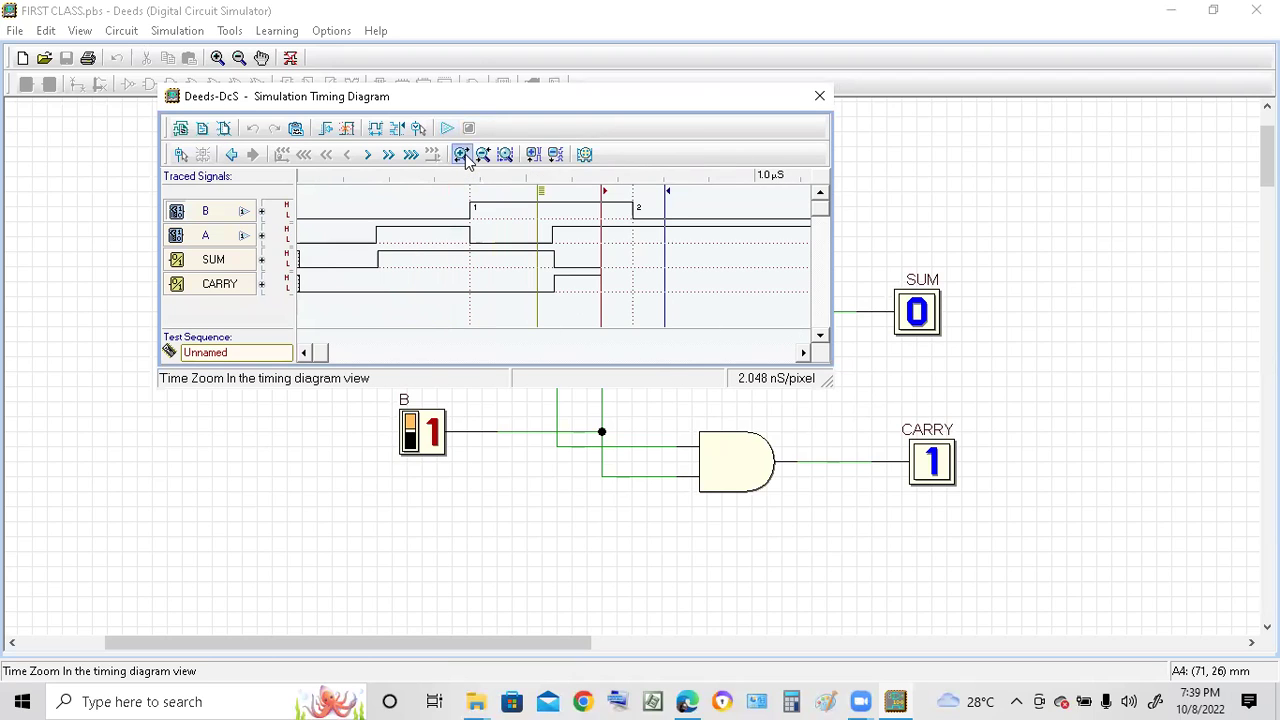
{"action": "left_click", "coordinate": [462, 155]}
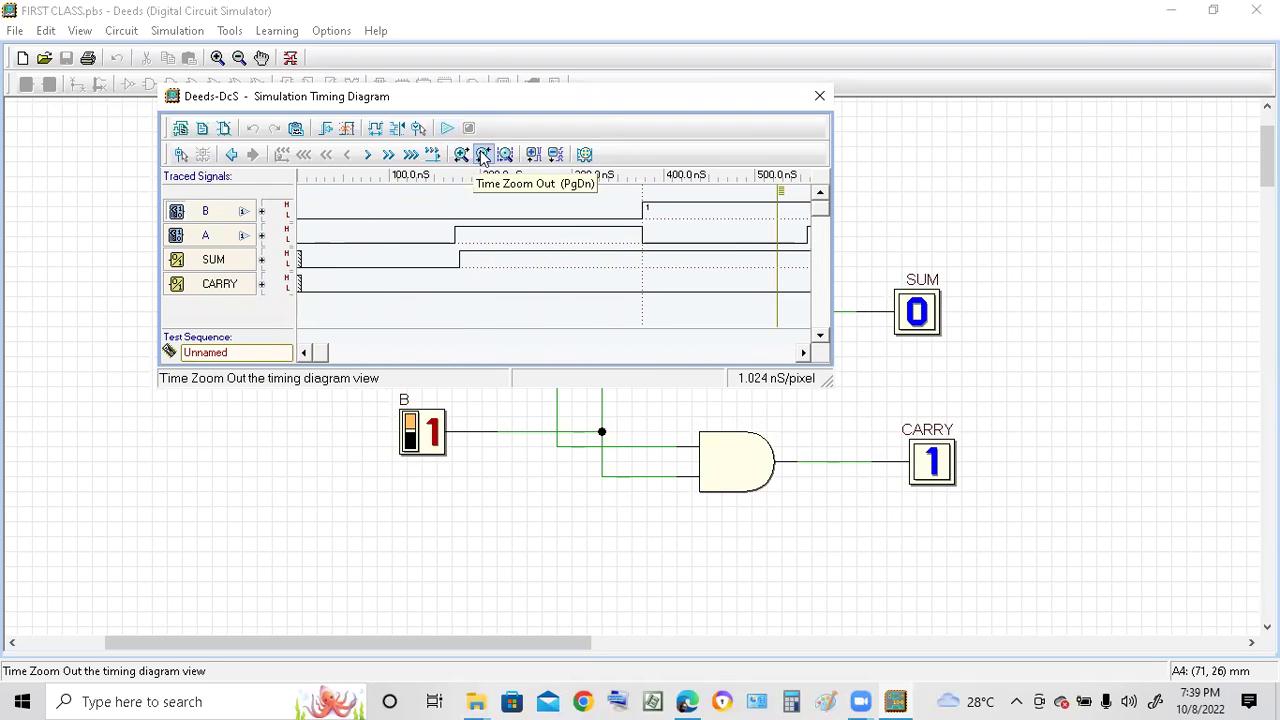
{"action": "left_click", "coordinate": [482, 155]}
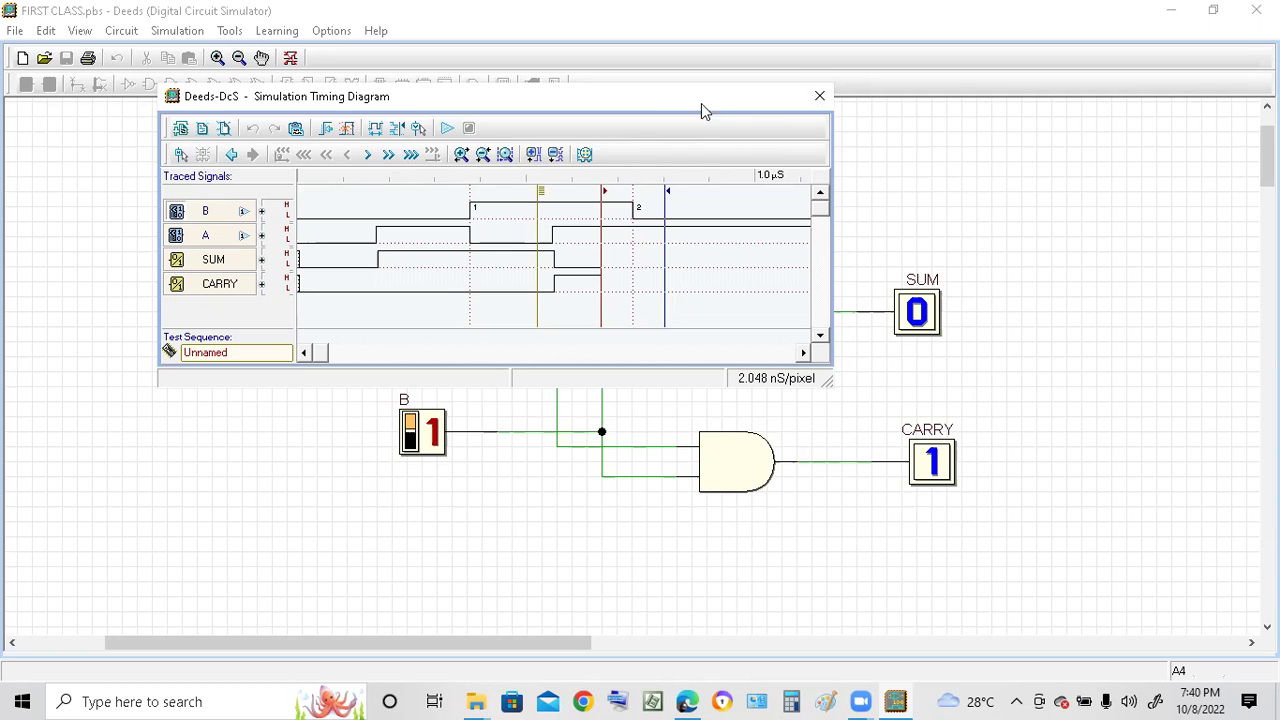
{"action": "left_click", "coordinate": [820, 96]}
{"action": "left_click", "coordinate": [642, 376]}
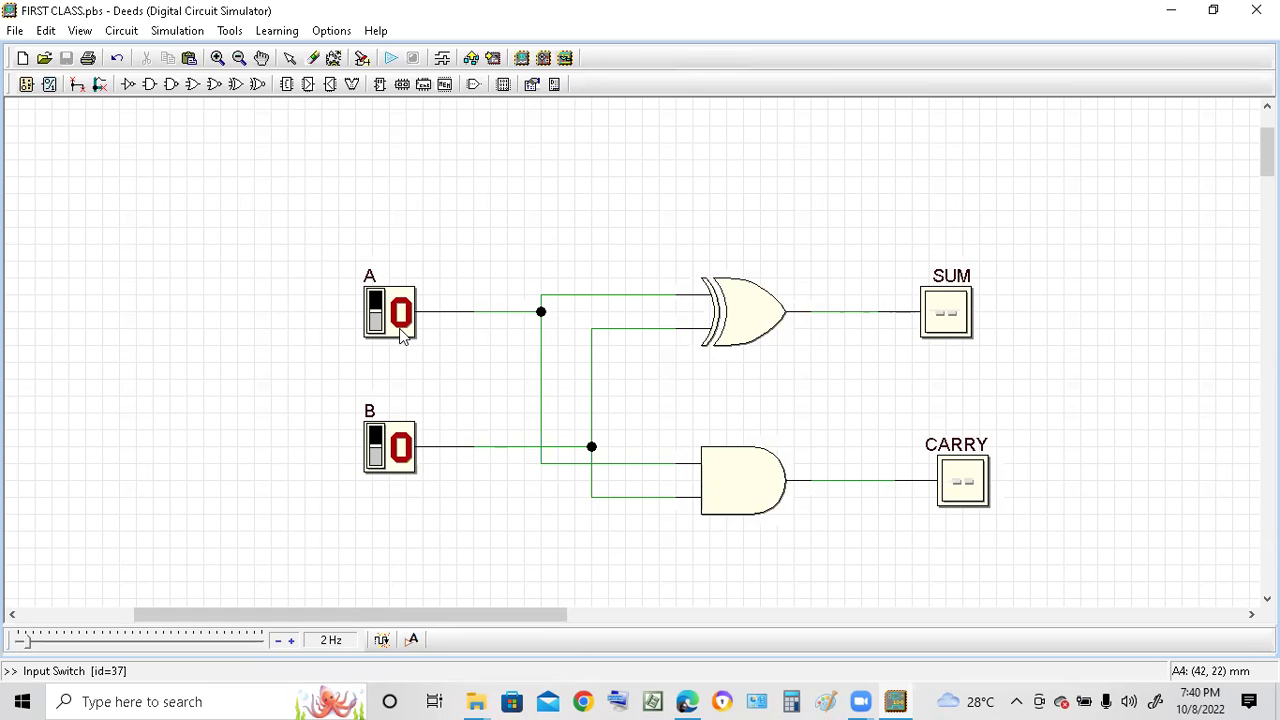
- Run the interactive simulation with A/B inputs 0/0, 0/1, 1/0 and 1/1 to check SUM and CARRY, and stop it
{"action": "left_click", "coordinate": [390, 57]}
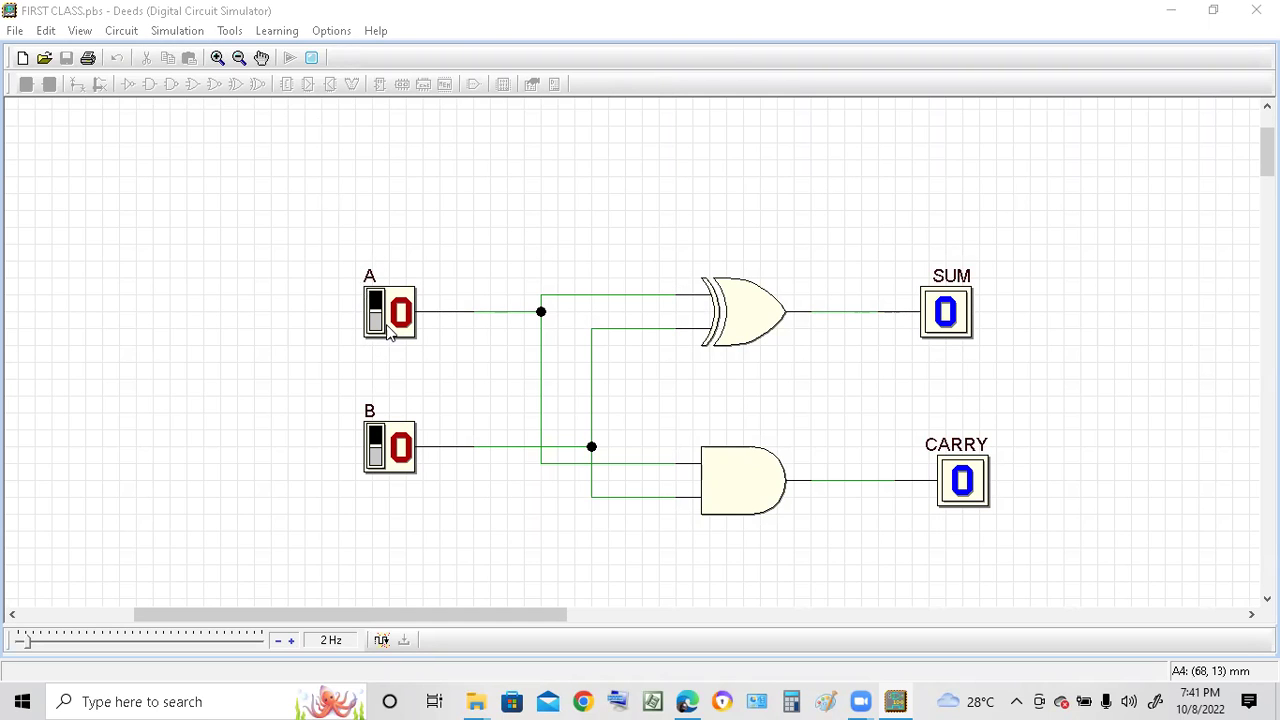
{"action": "left_click", "coordinate": [376, 450]}
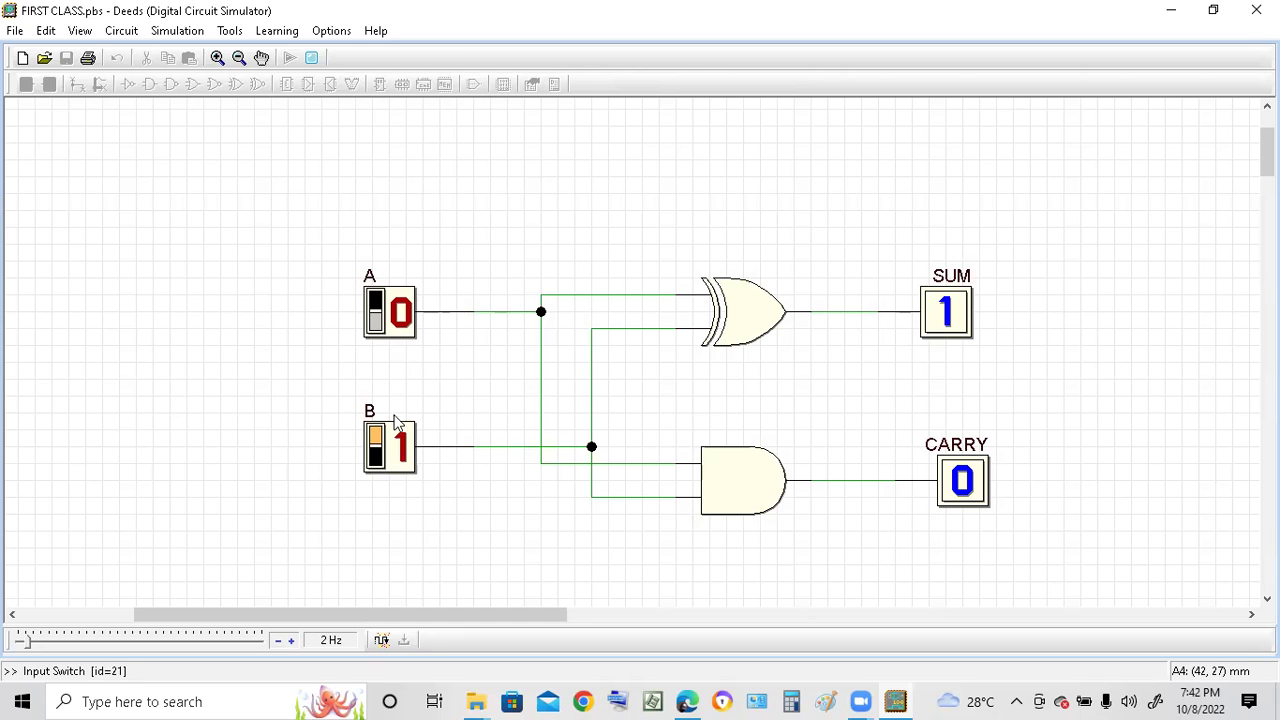
{"action": "left_click", "coordinate": [400, 445]}
{"action": "left_click", "coordinate": [400, 312]}
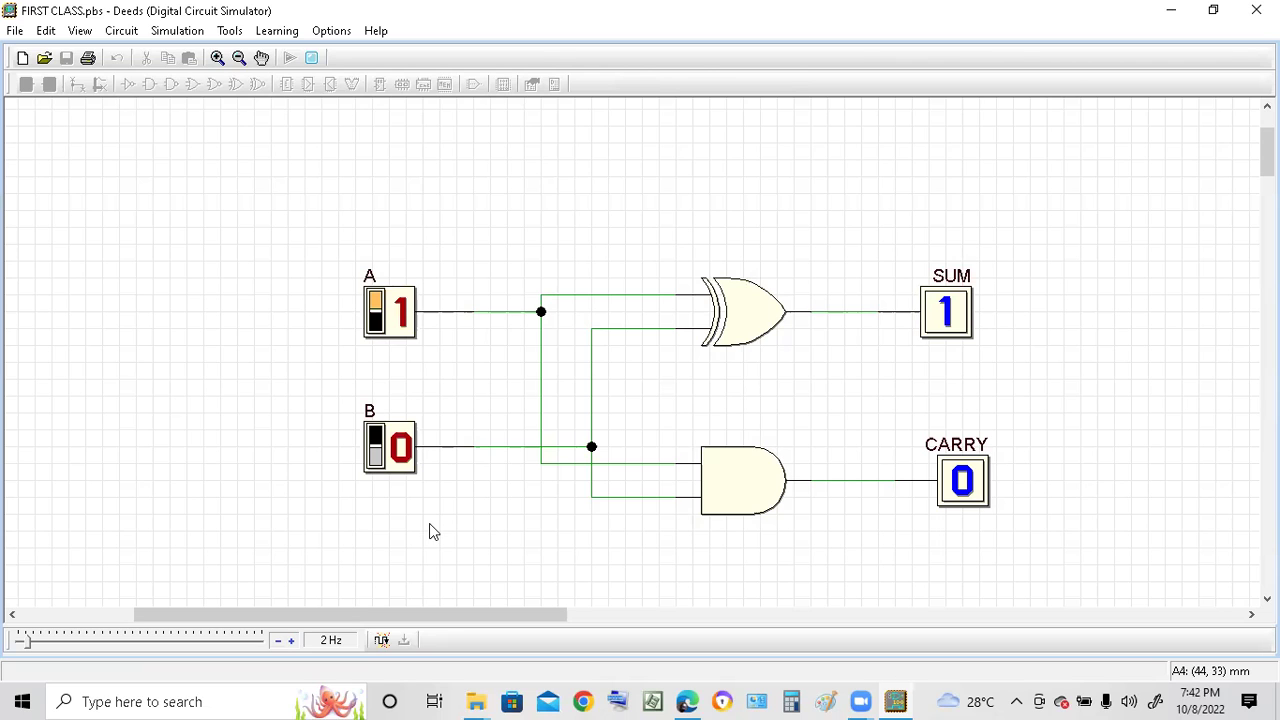
{"action": "left_click", "coordinate": [403, 475]}
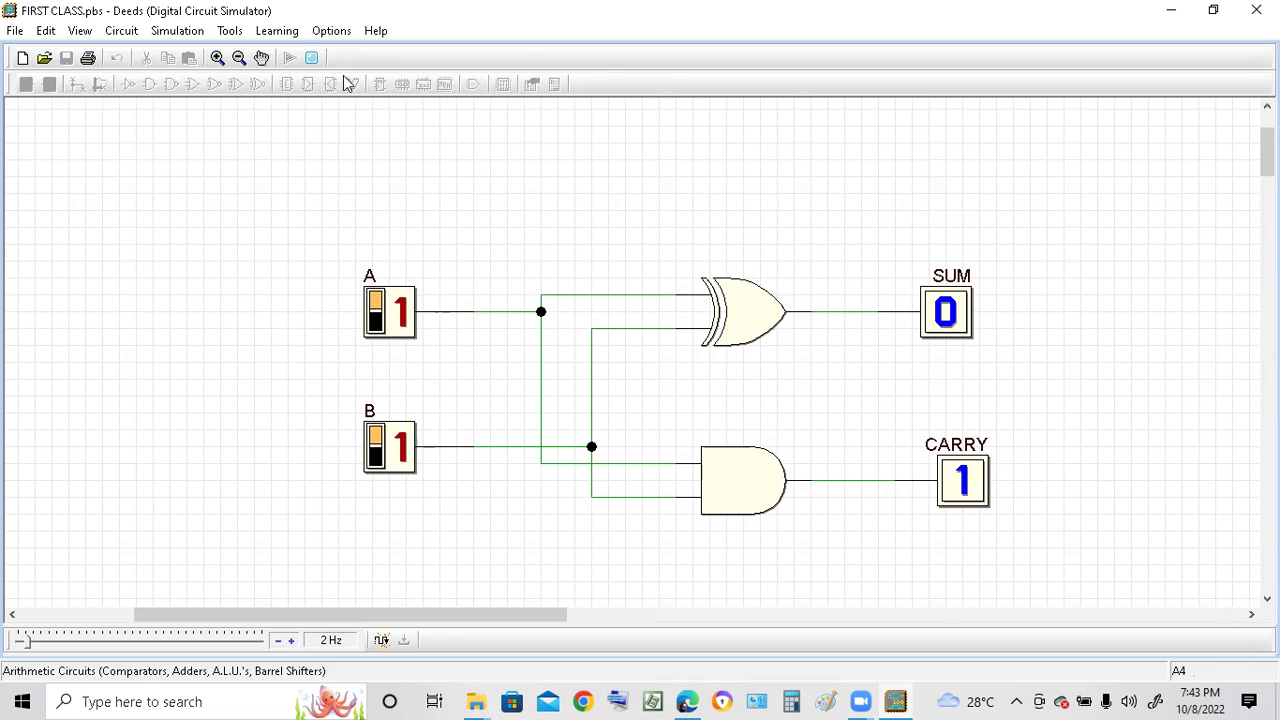
{"action": "left_click", "coordinate": [311, 61]}
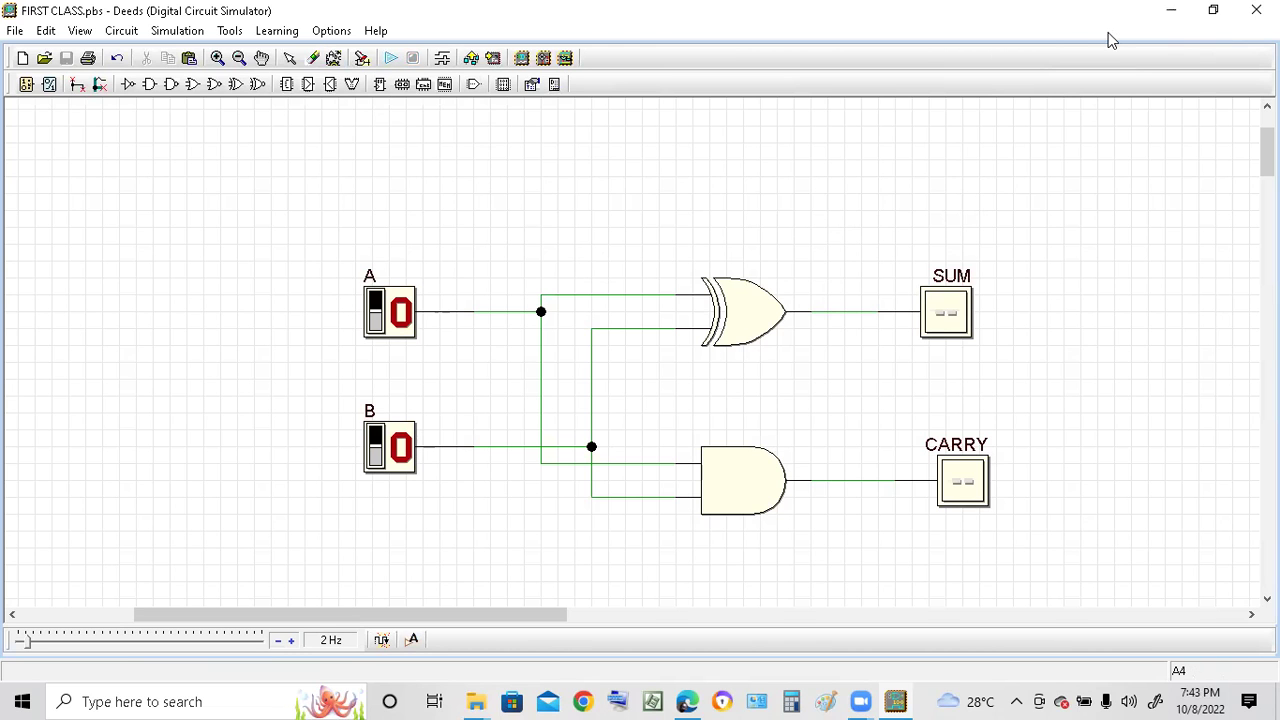
- Switch to Google Classroom in Edge, reopen LOGIC_ND.docx from LAB #1, and review the truth table and task list on page 2
{"action": "key", "text": "super+d"}
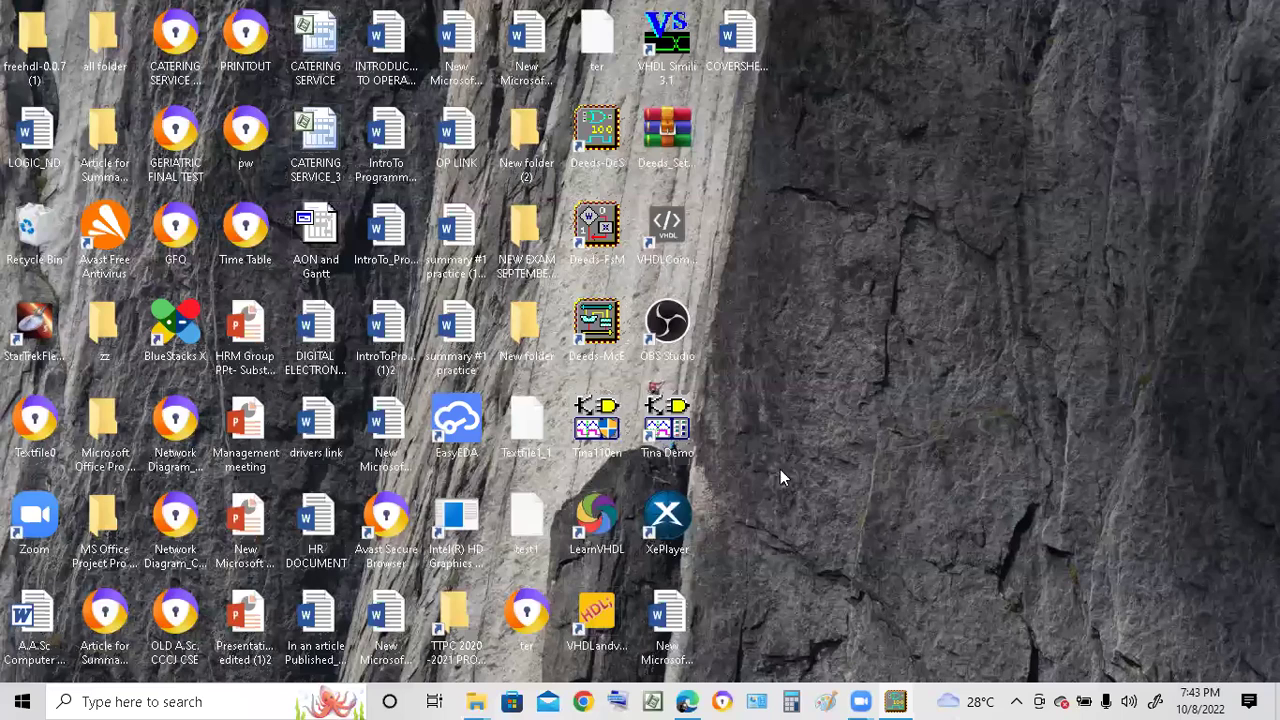
{"action": "left_click", "coordinate": [687, 701]}
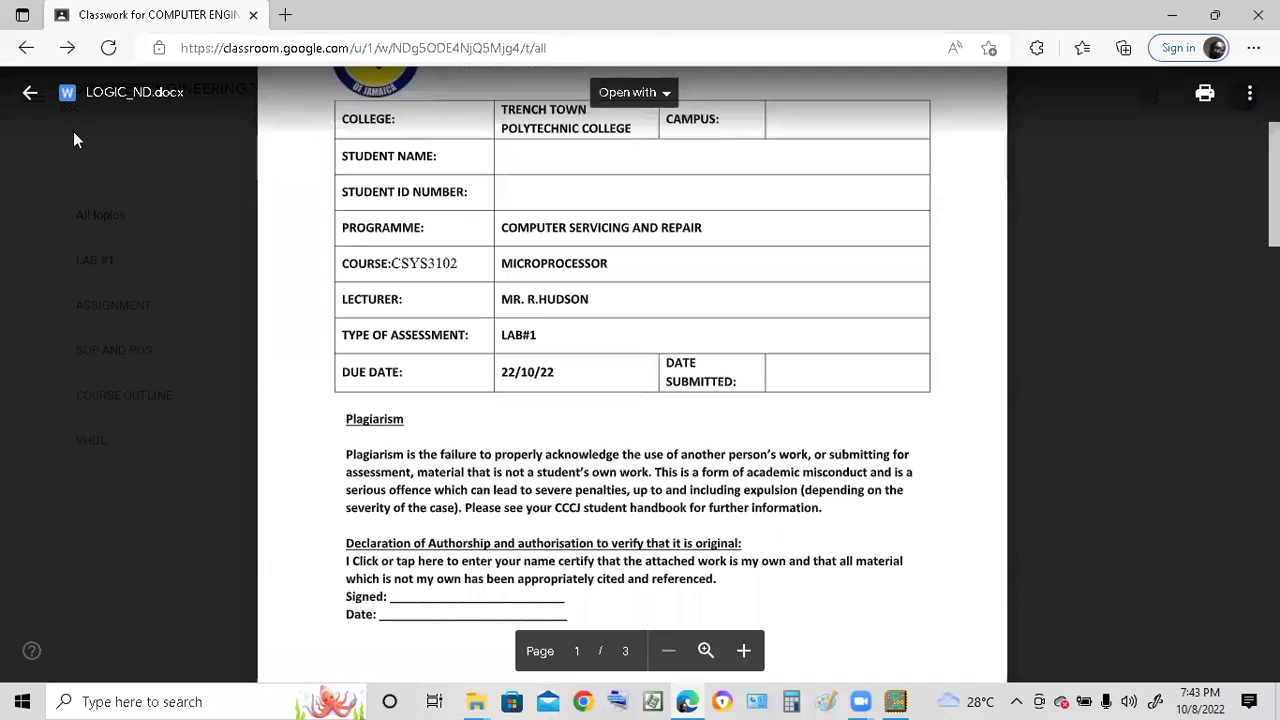
{"action": "left_click", "coordinate": [31, 96]}
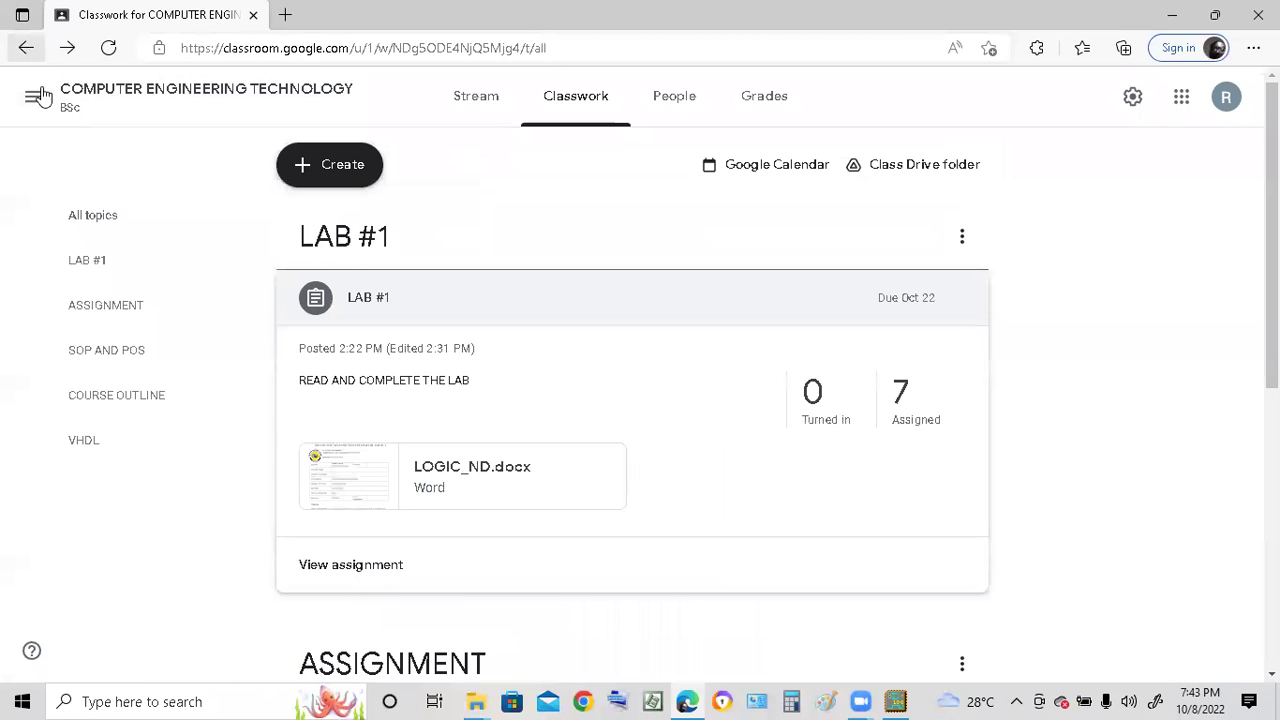
{"action": "left_click", "coordinate": [400, 490]}
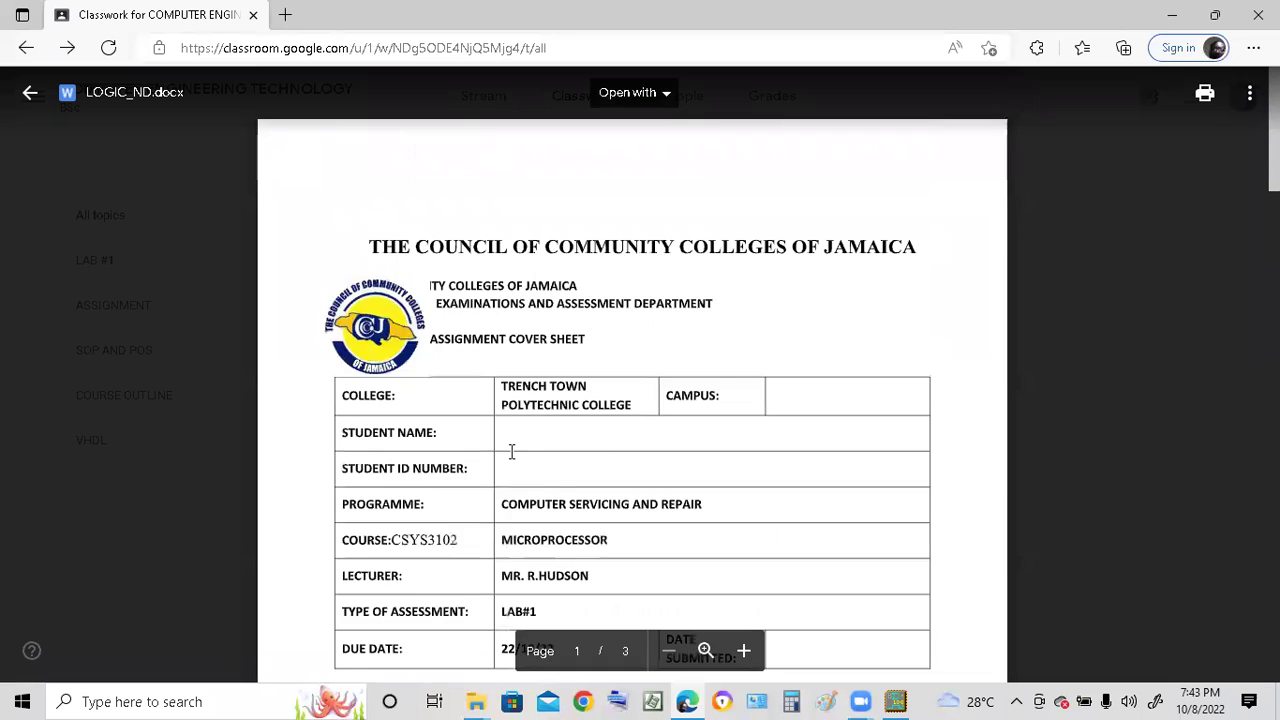
{"action": "scroll", "coordinate": [720, 375], "scroll_direction": "down", "scroll_amount": 10}
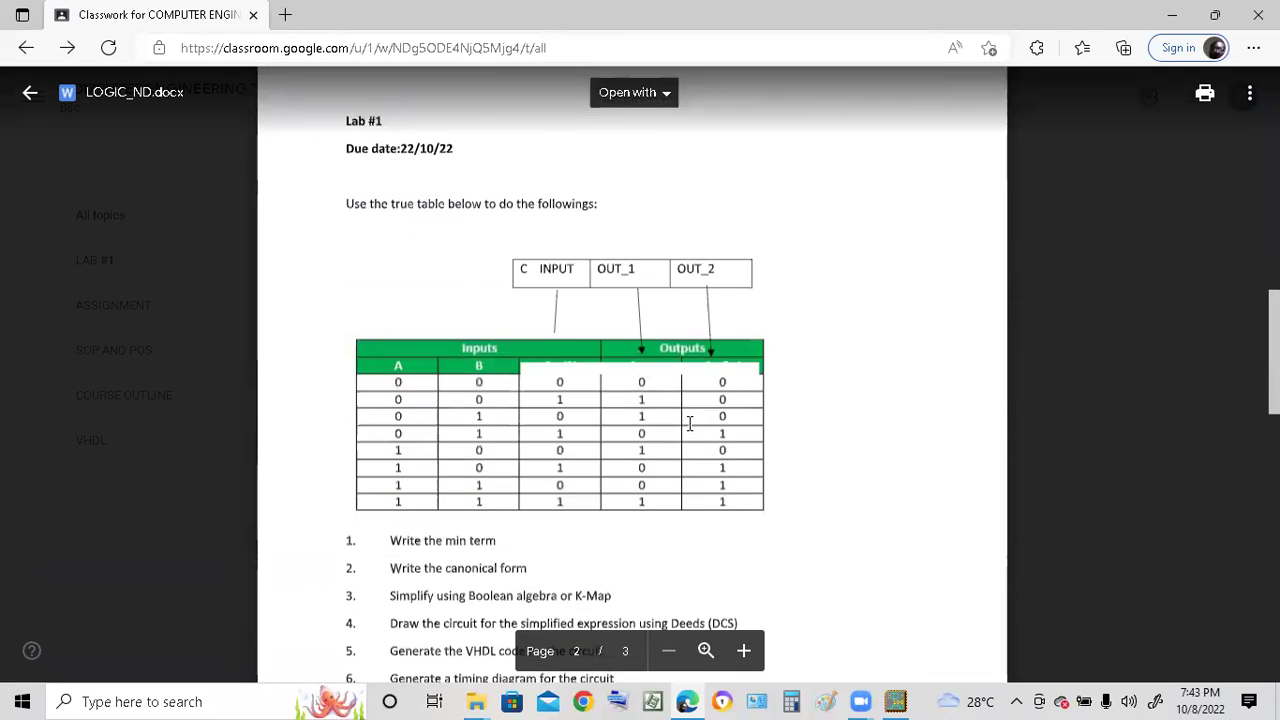
{"action": "scroll", "coordinate": [689, 424], "scroll_direction": "down", "scroll_amount": 1}
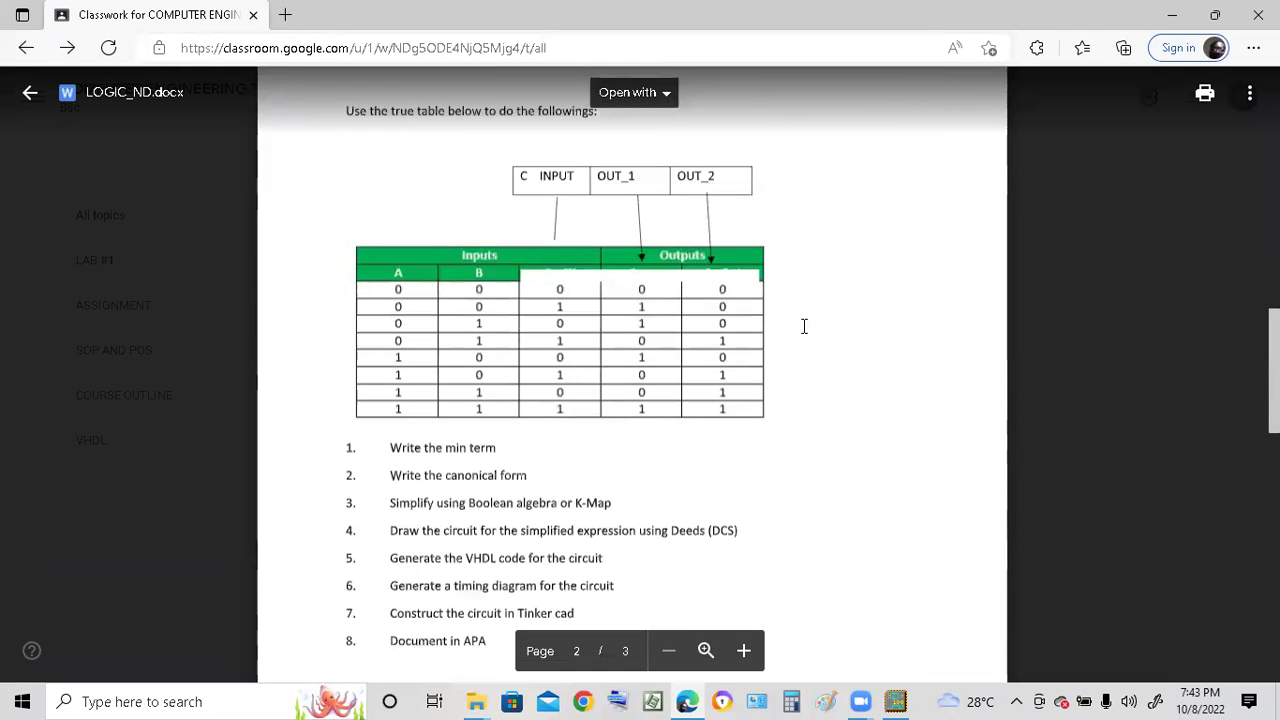